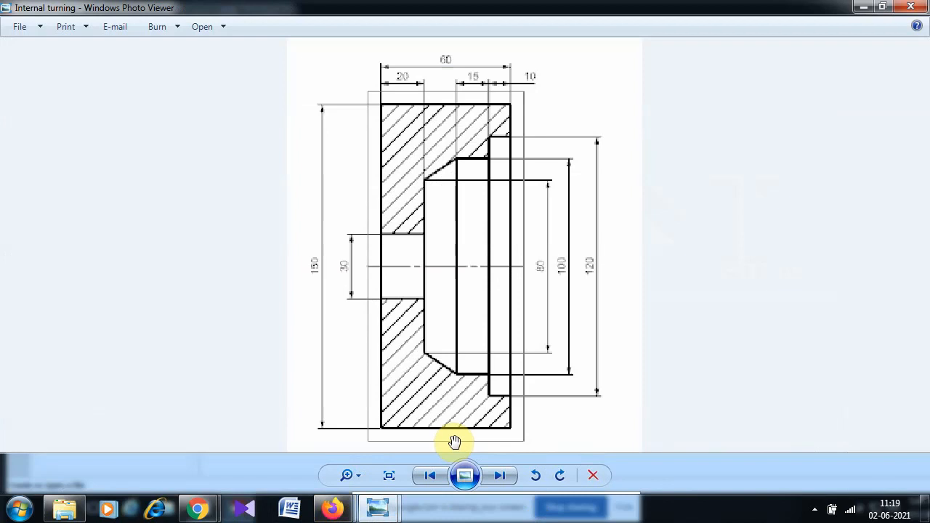
- Review the ex6 ID turn drawing in Photo Viewer, then return to the NX CAM session
mouse_move(387, 514)
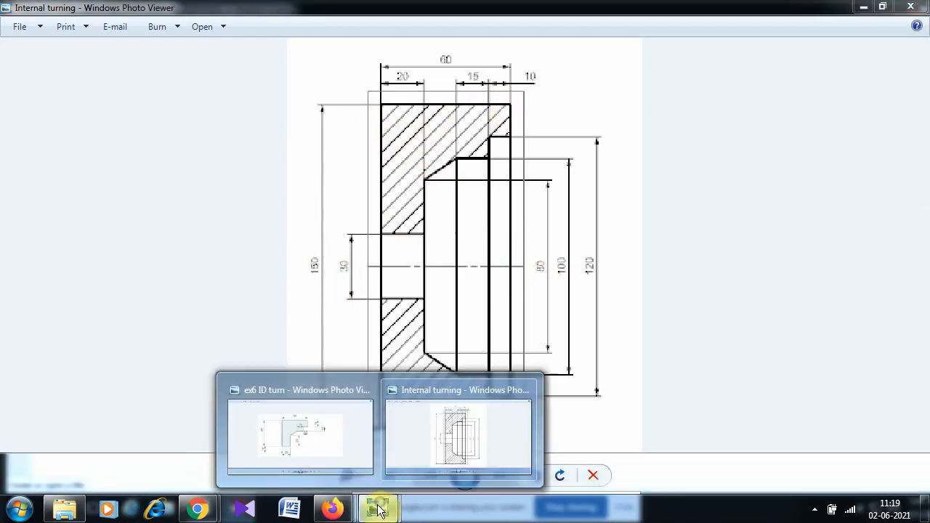
left_click(324, 435)
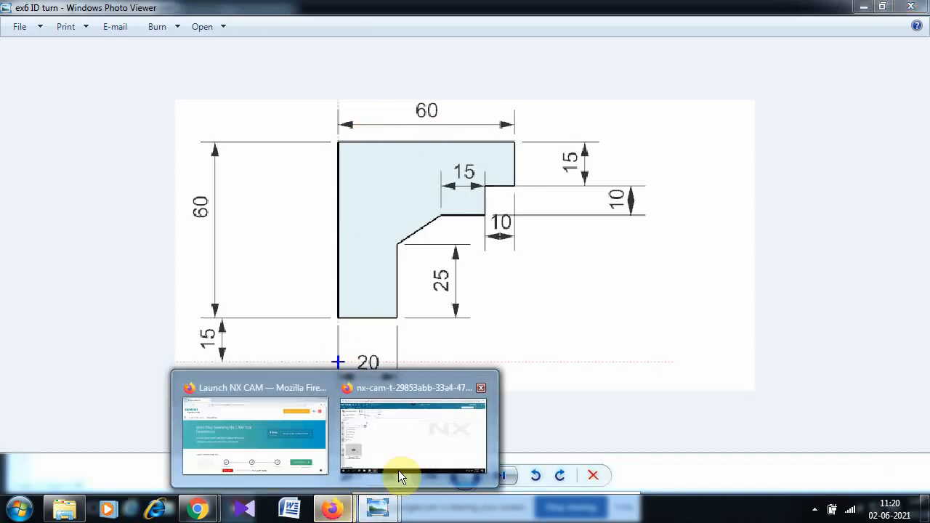
left_click(411, 436)
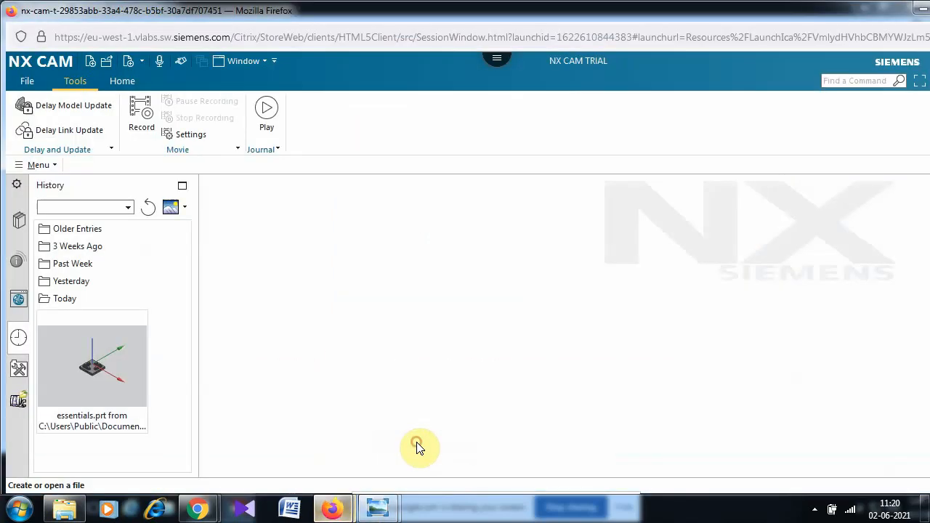
- Create model6.prt from the Model template, saving it in the C:\GR folder
left_click(27, 83)
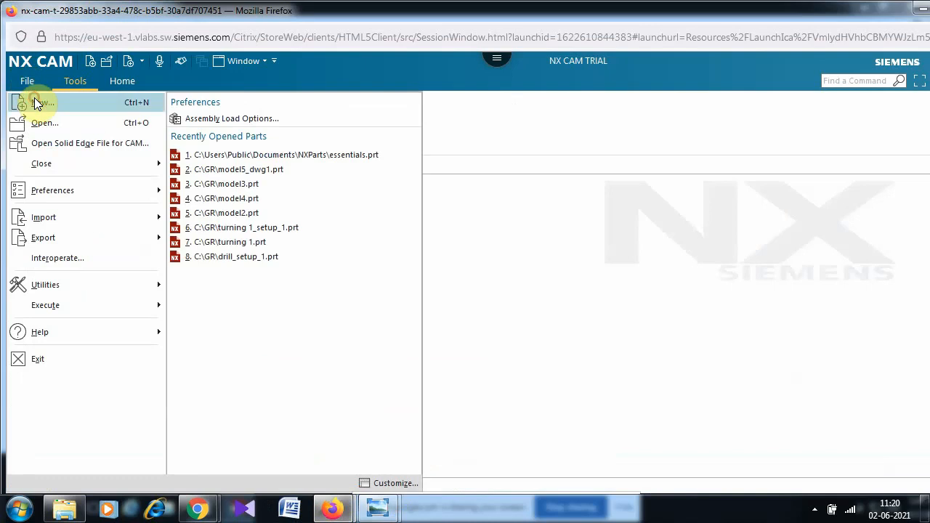
left_click(37, 102)
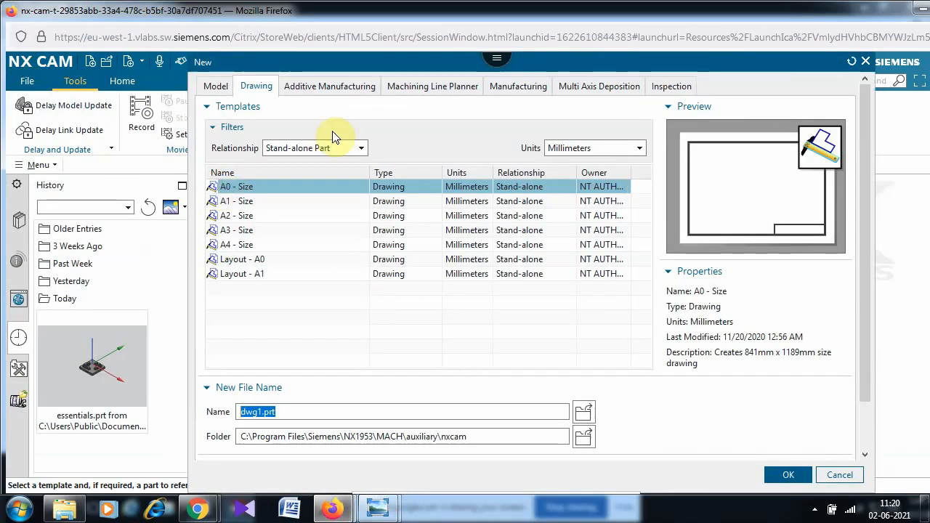
left_click(210, 86)
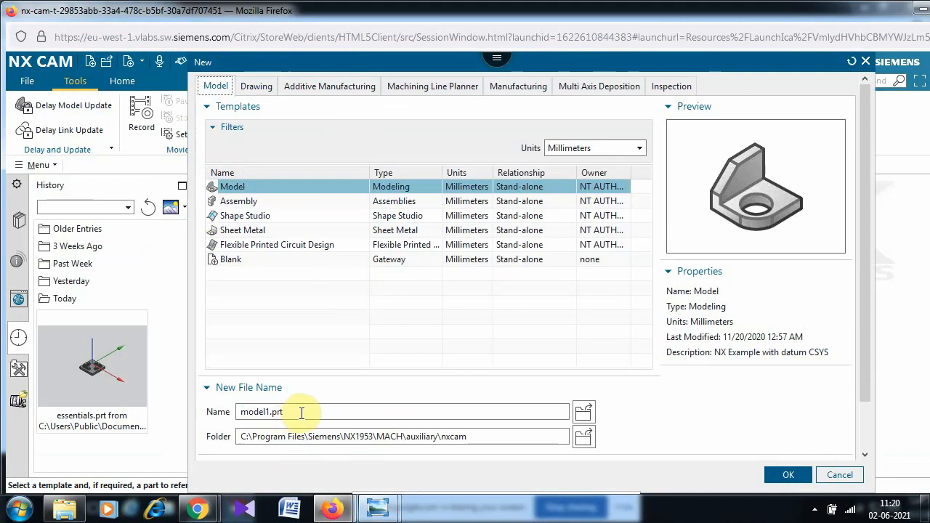
left_click(584, 436)
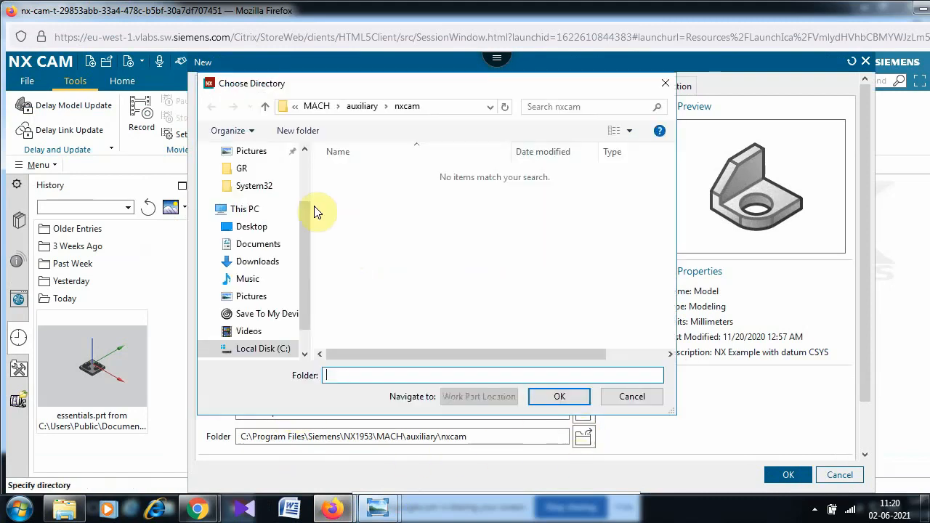
left_click(236, 168)
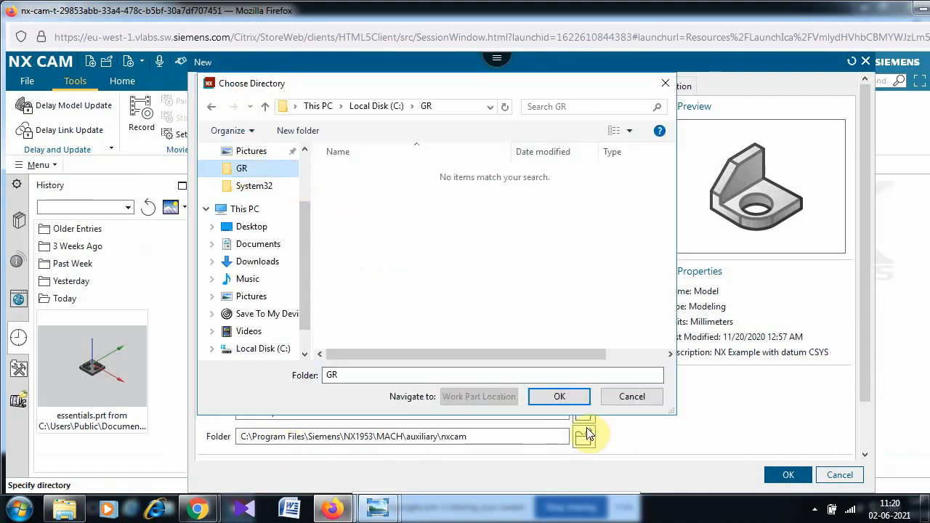
left_click(560, 396)
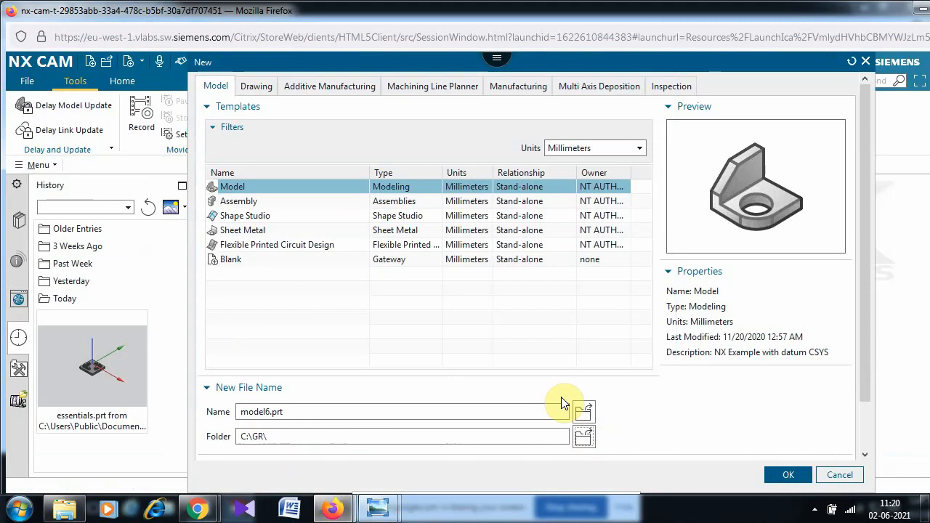
double_click(375, 412)
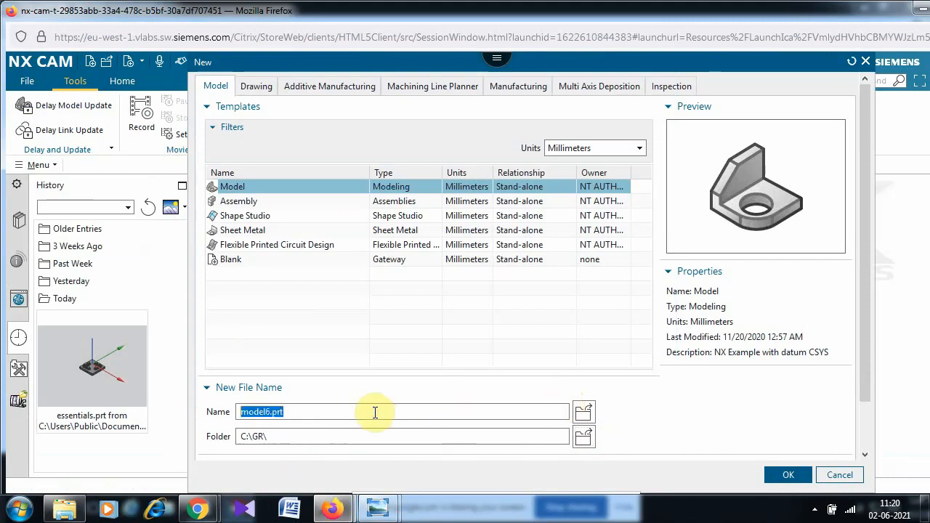
left_click(375, 412)
double_click(375, 413)
left_click(375, 412)
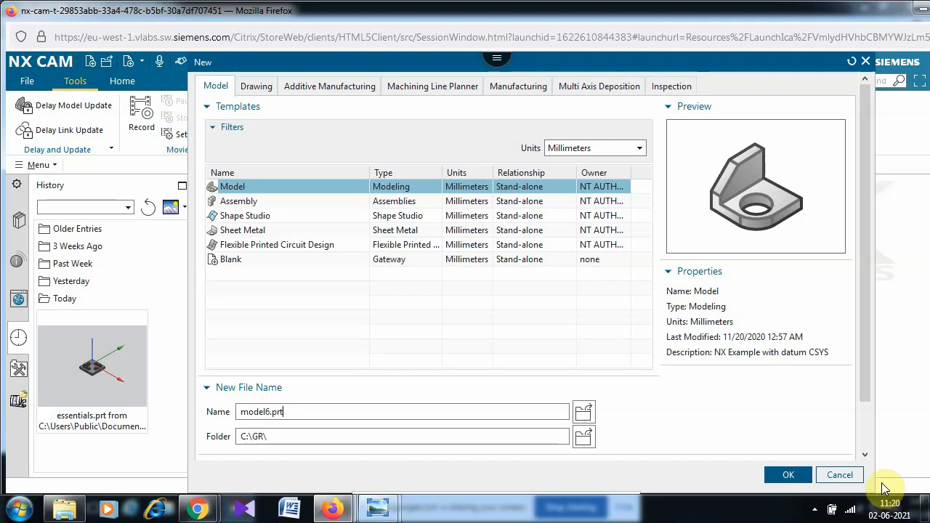
left_click(779, 476)
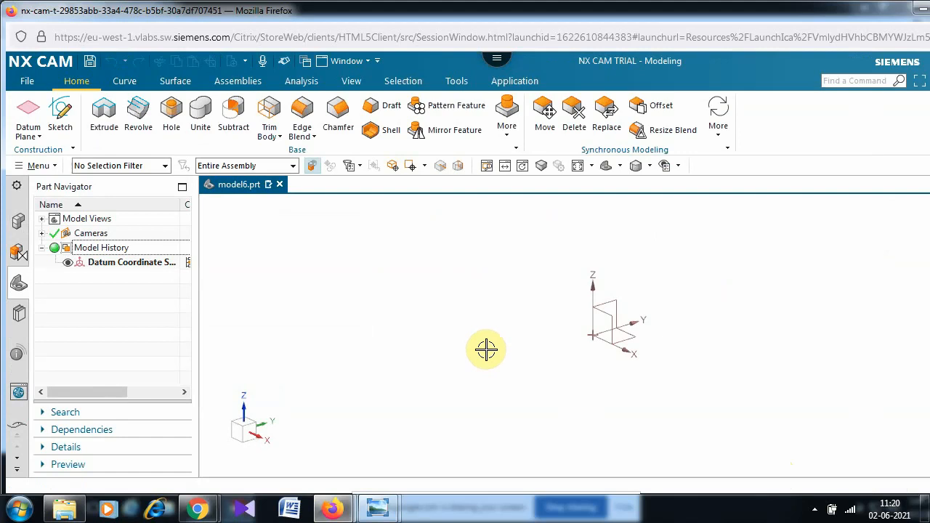
- Start a Revolve and open its profile sketch on the XY datum plane
left_click(133, 106)
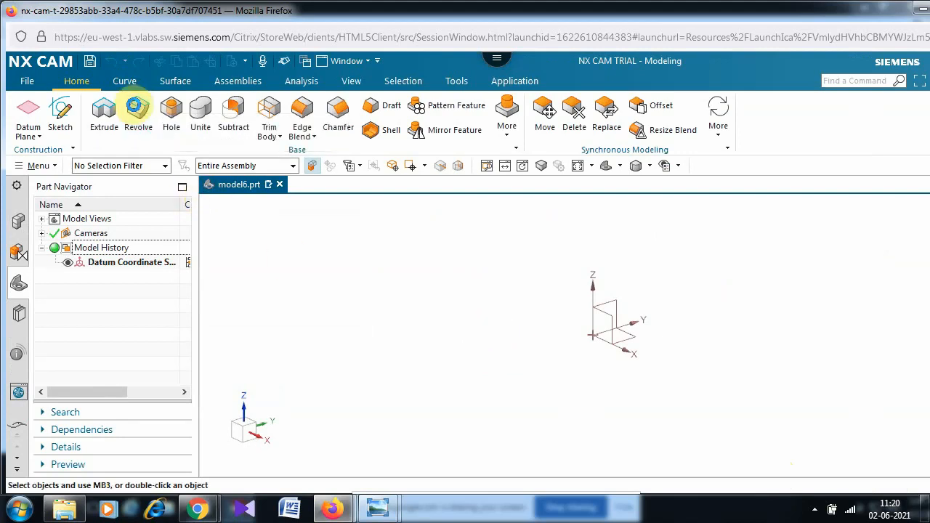
left_click(625, 341)
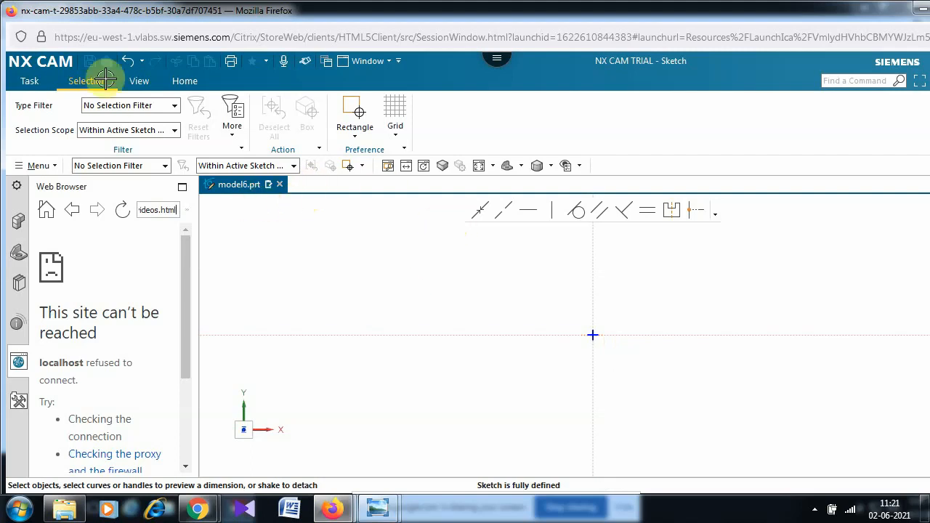
left_click(180, 80)
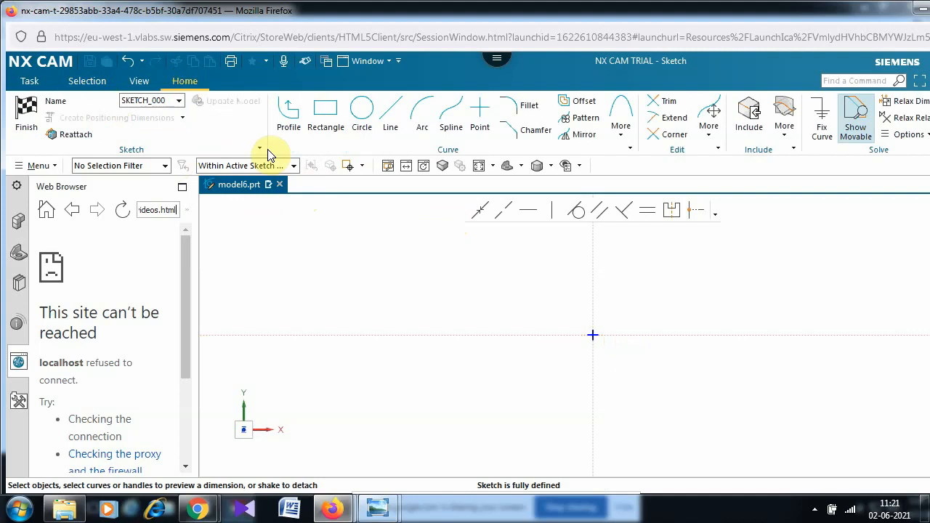
- Start the Profile tool and check the ex6 ID turn reference drawing
left_click(295, 119)
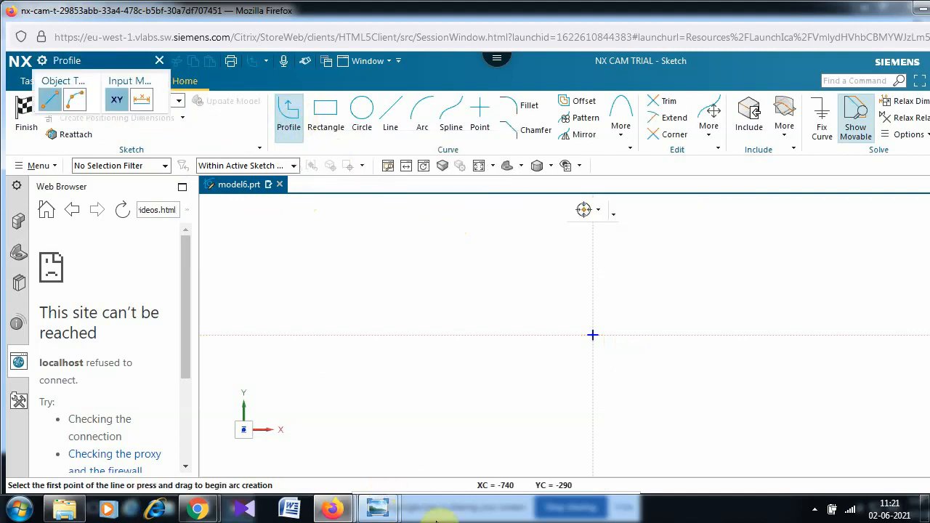
mouse_move(377, 508)
left_click(345, 441)
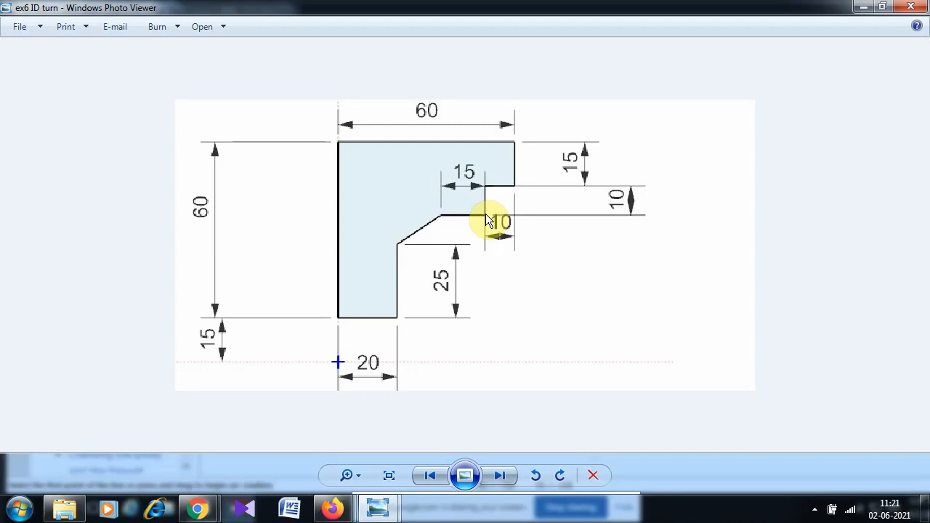
key("alt+Tab")
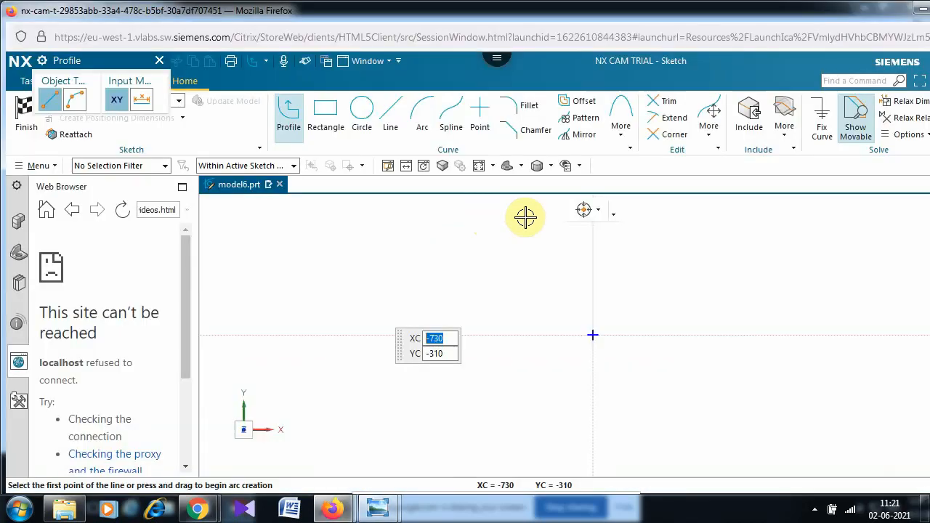
- Draw a vertical line up the sketch's Y axis and a horizontal line from its top
left_click(593, 306)
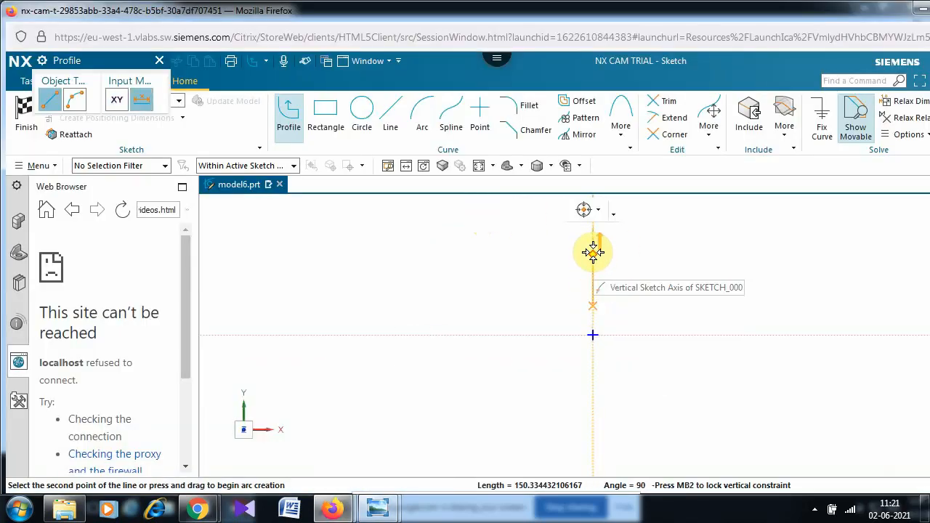
left_click(593, 253)
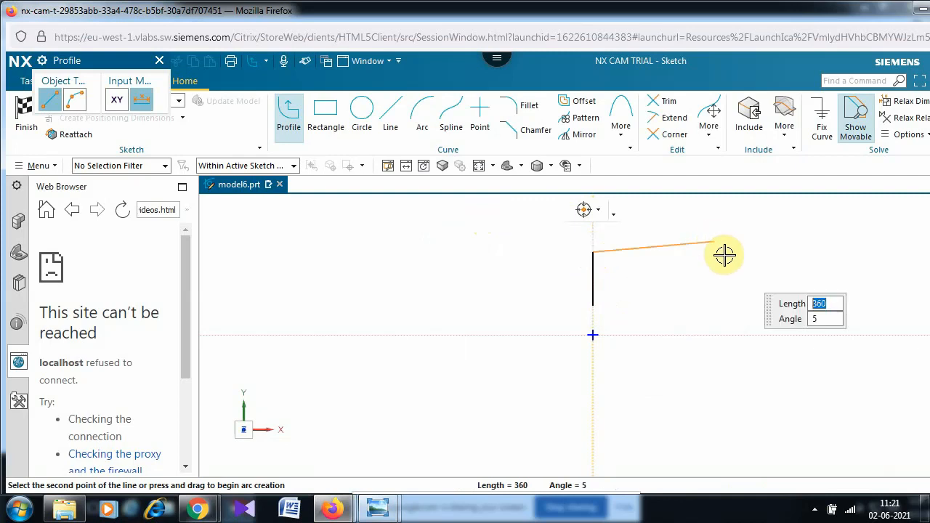
left_click(667, 258)
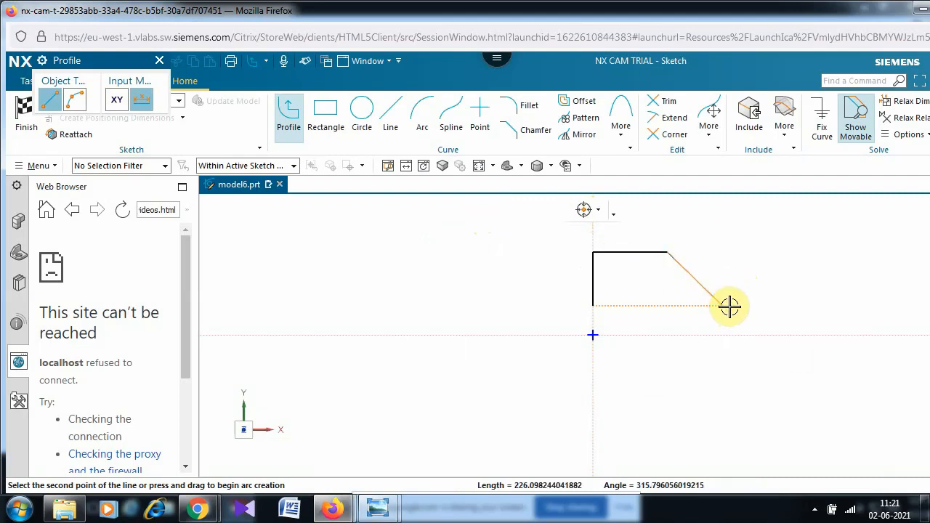
key("Escape")
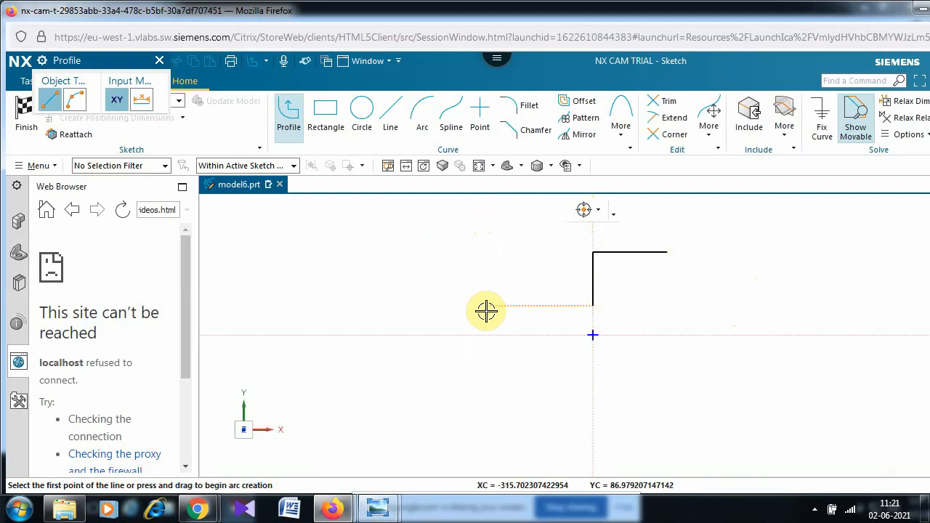
type("d")
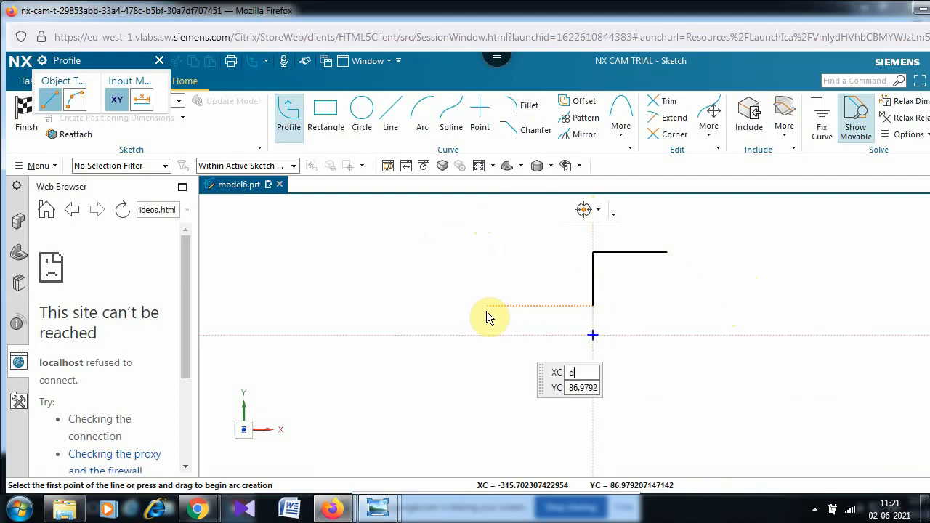
key("Escape")
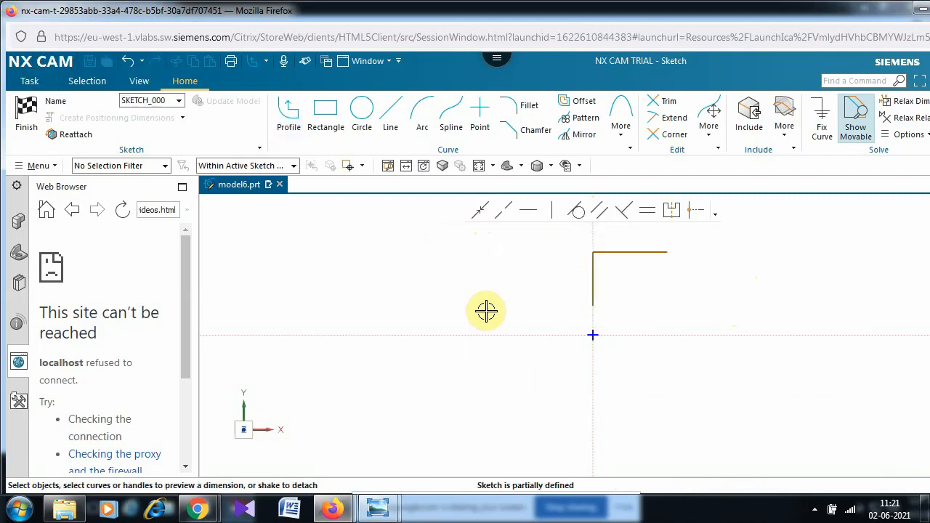
- Change the vertical line's 158.9 length to 60 without scaling the sketch
key("d")
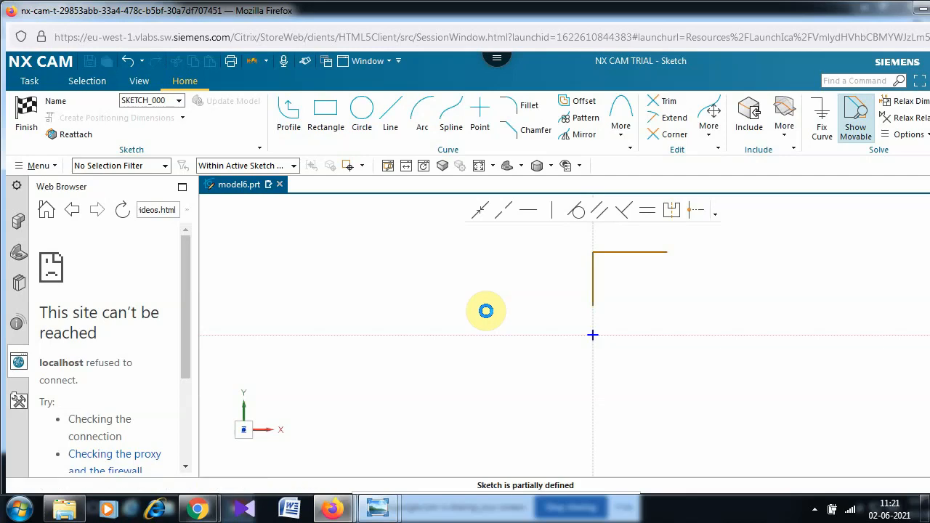
left_click(594, 291)
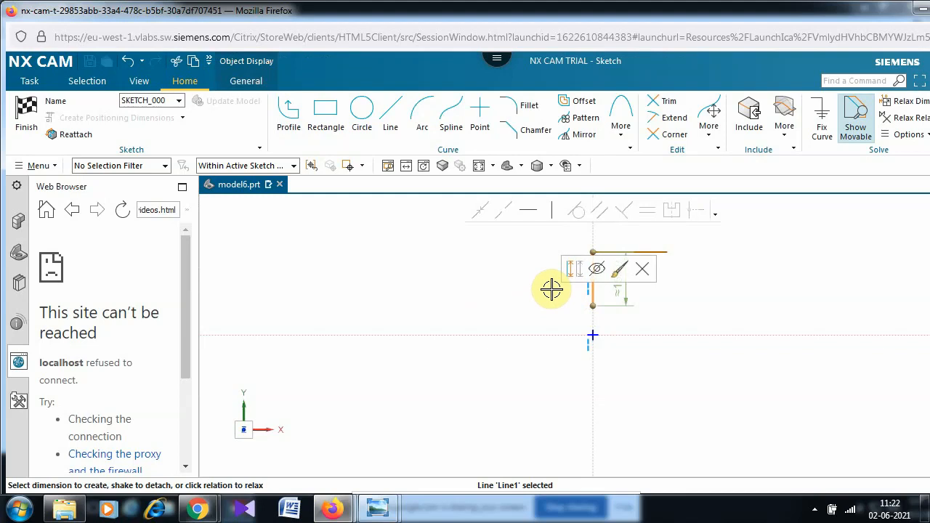
key("Escape")
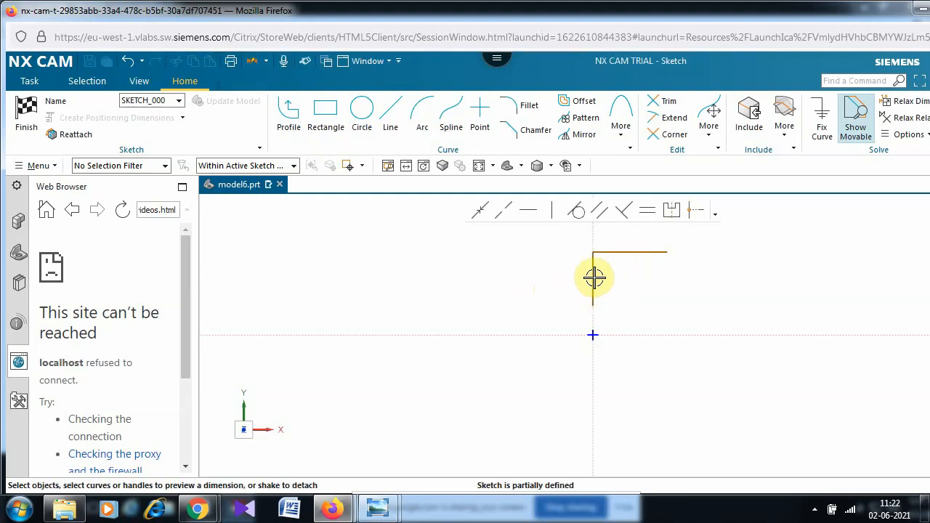
left_click(554, 288)
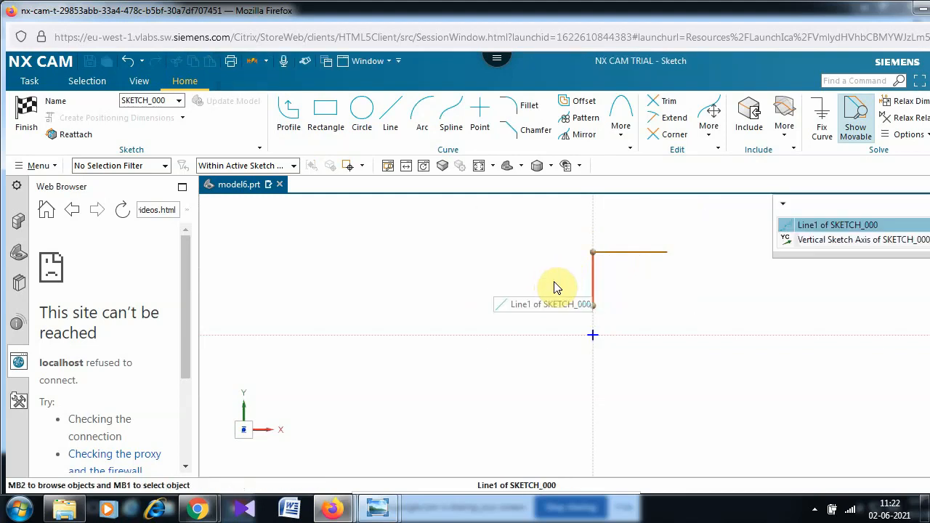
left_click(861, 225)
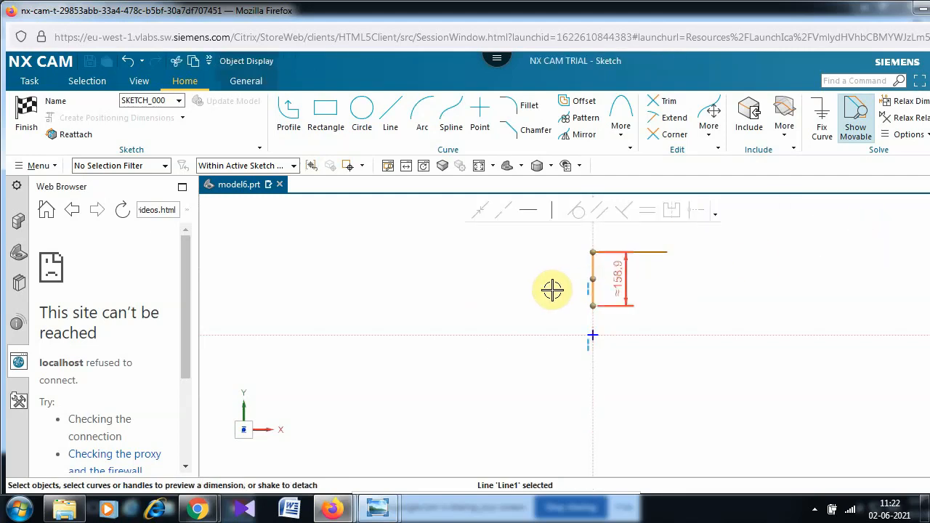
left_click(624, 285)
double_click(623, 285)
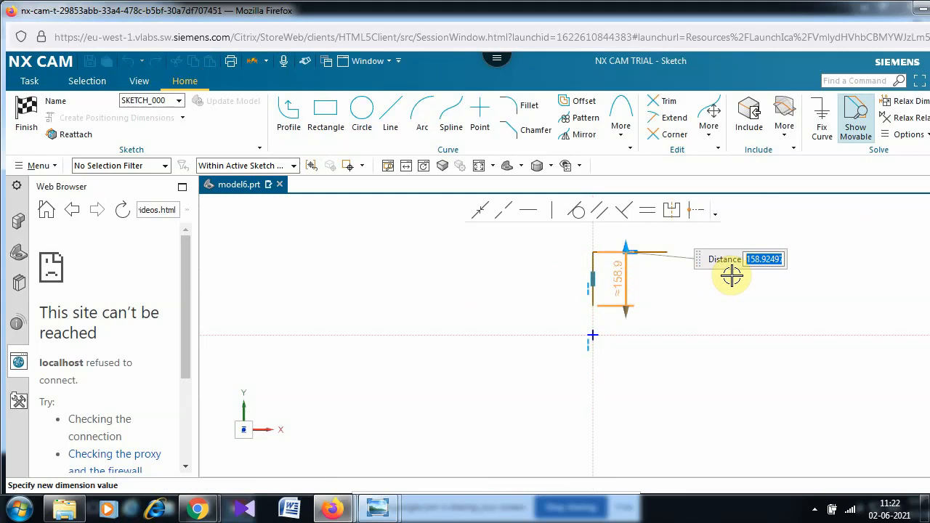
type("60")
key("Return")
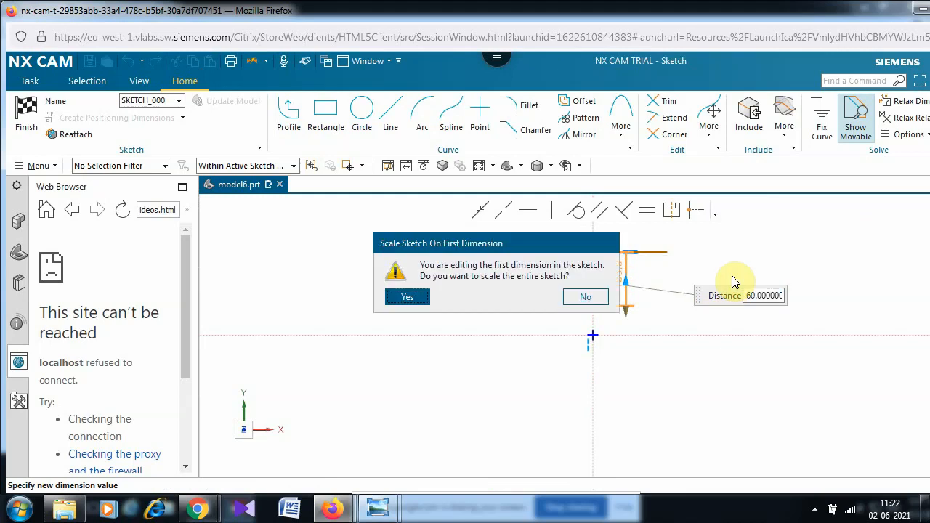
left_click(583, 297)
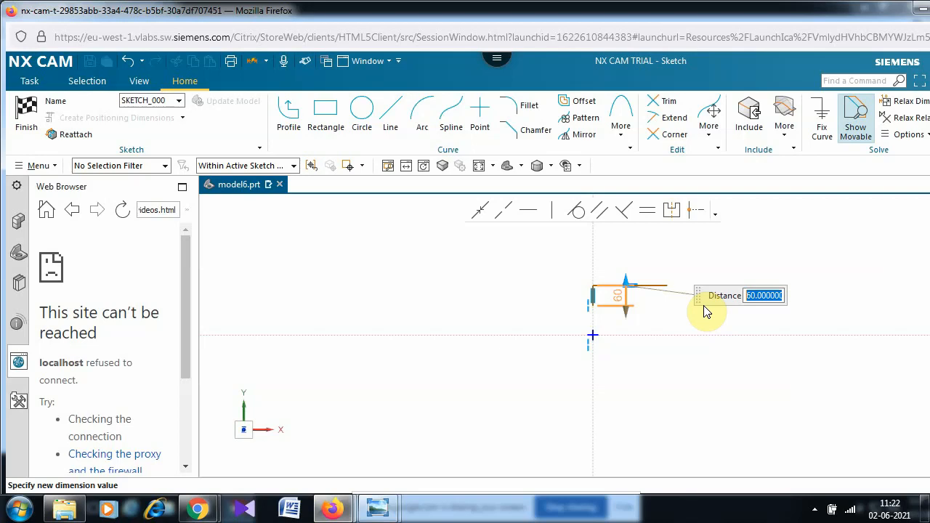
key("Escape")
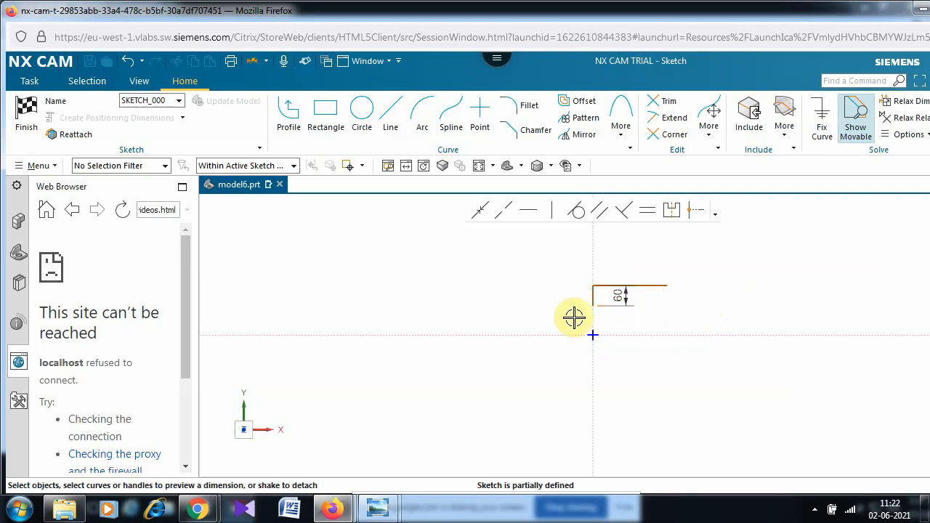
- Change the horizontal top line's 220 width dimension to 60
left_click(638, 286)
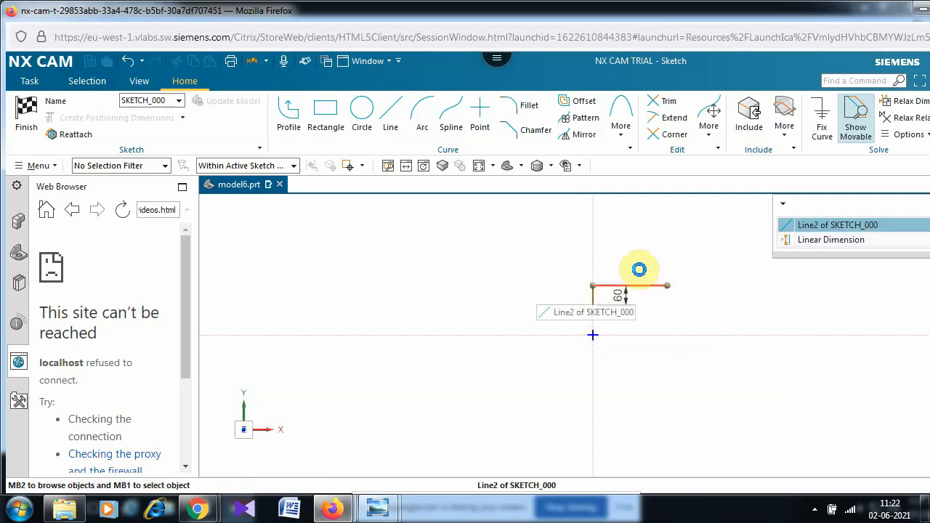
left_click(841, 227)
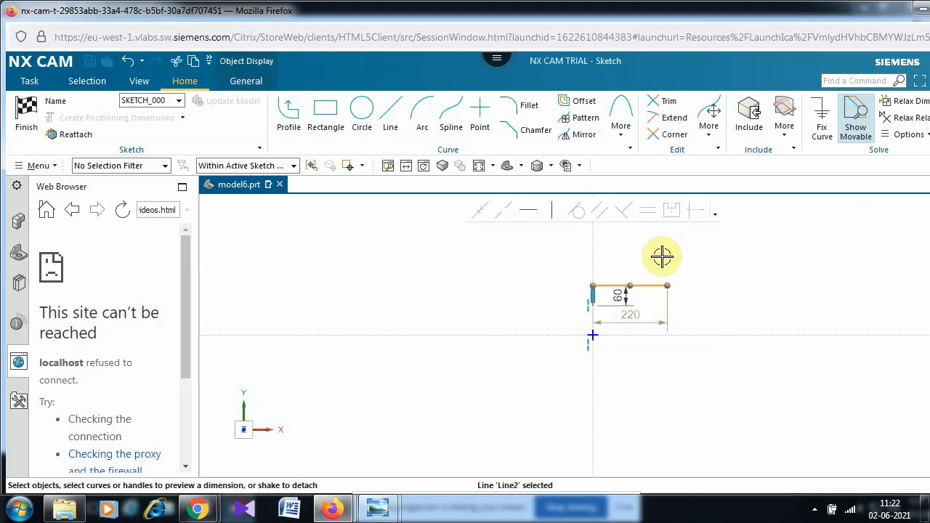
left_click(657, 314)
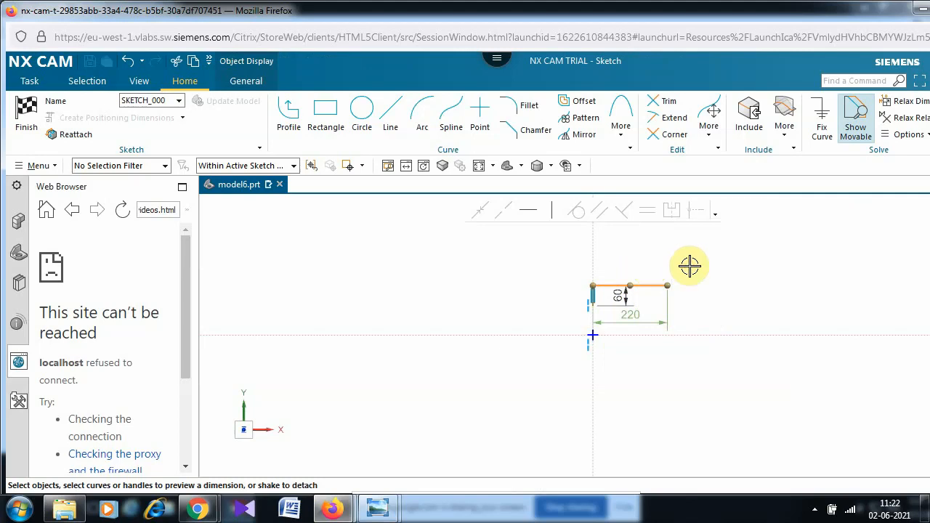
double_click(638, 314)
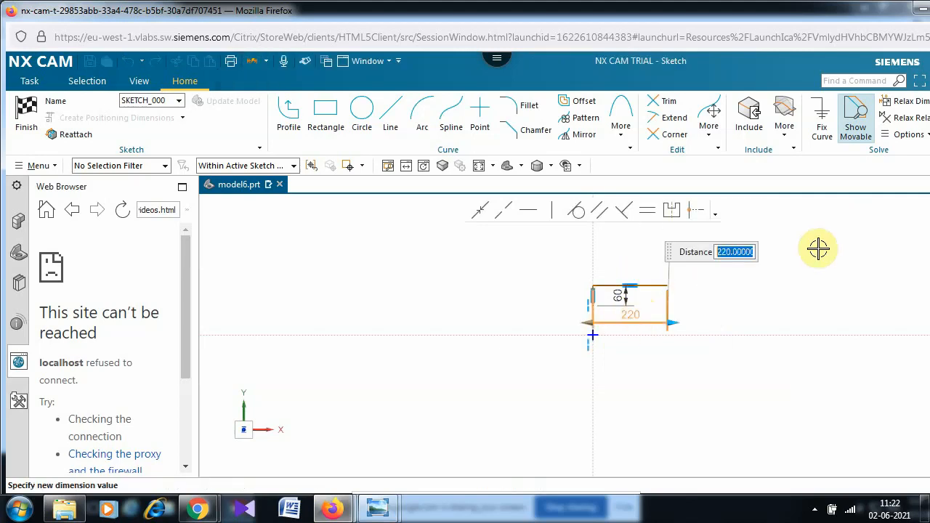
type("60")
key("Return")
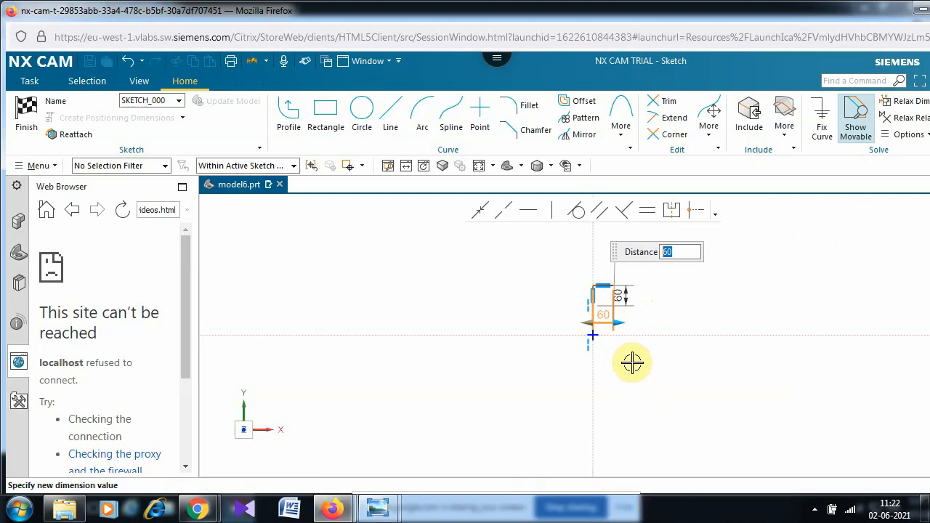
scroll(633, 362, "up", 3)
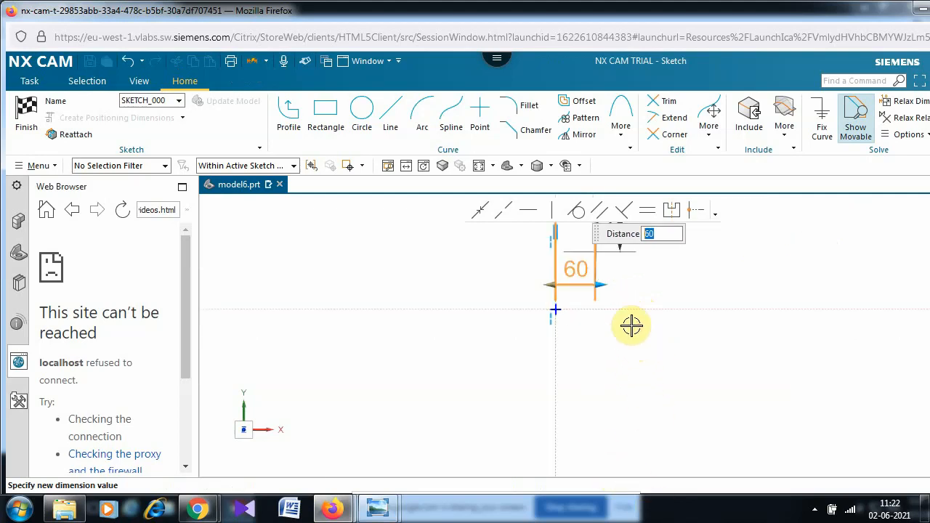
scroll(646, 296, "down", 1)
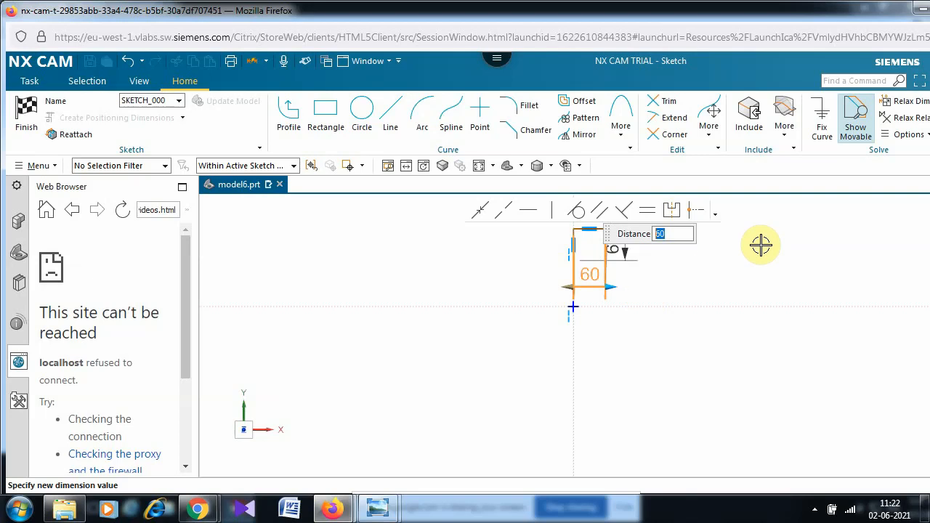
key("Return")
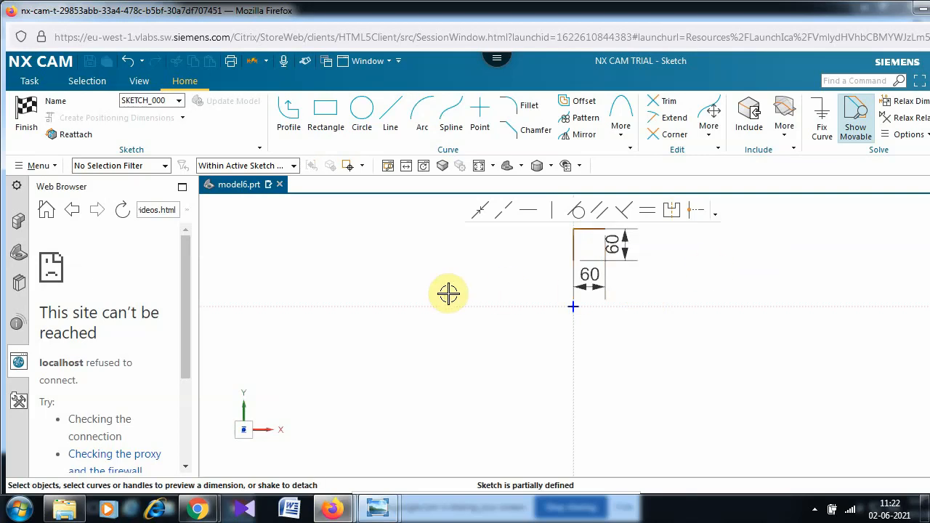
- Add a Rapid Dimension between the sketch origin and the vertical line
left_click(573, 261)
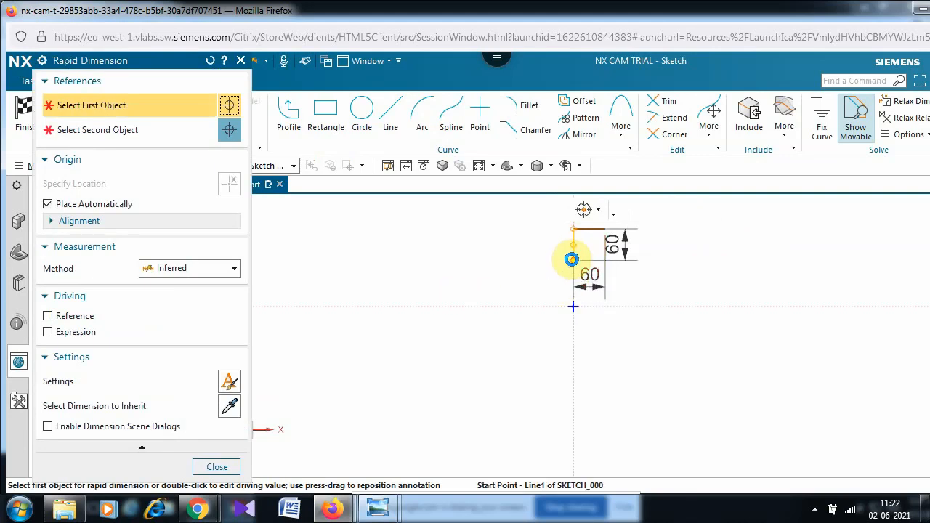
left_click(572, 259)
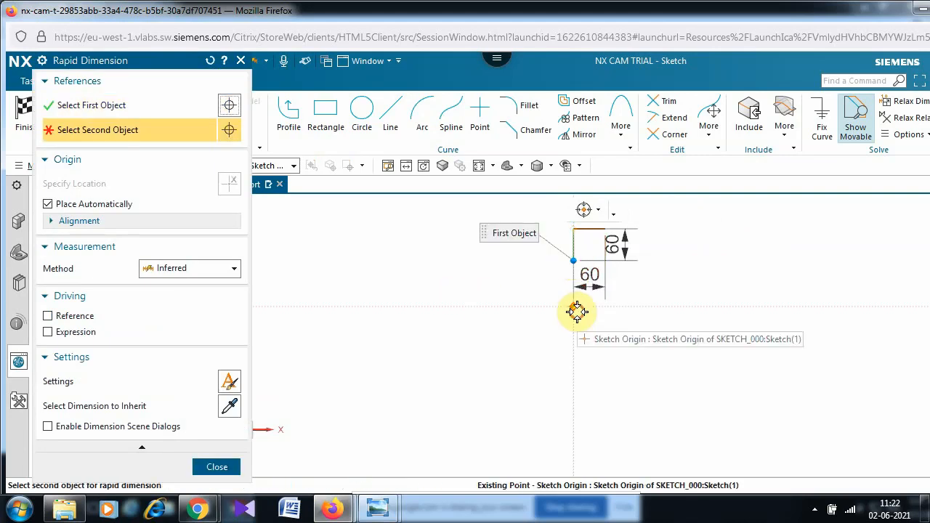
left_click(574, 307)
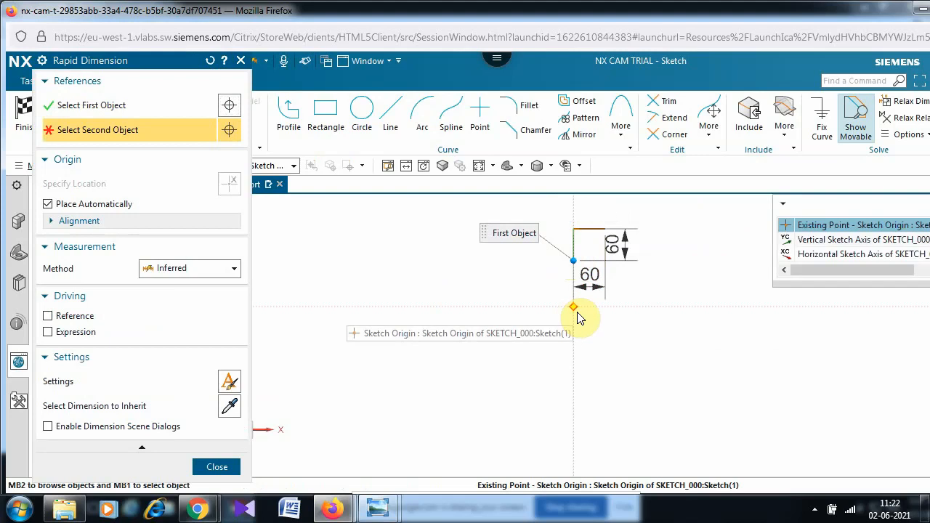
left_click(858, 229)
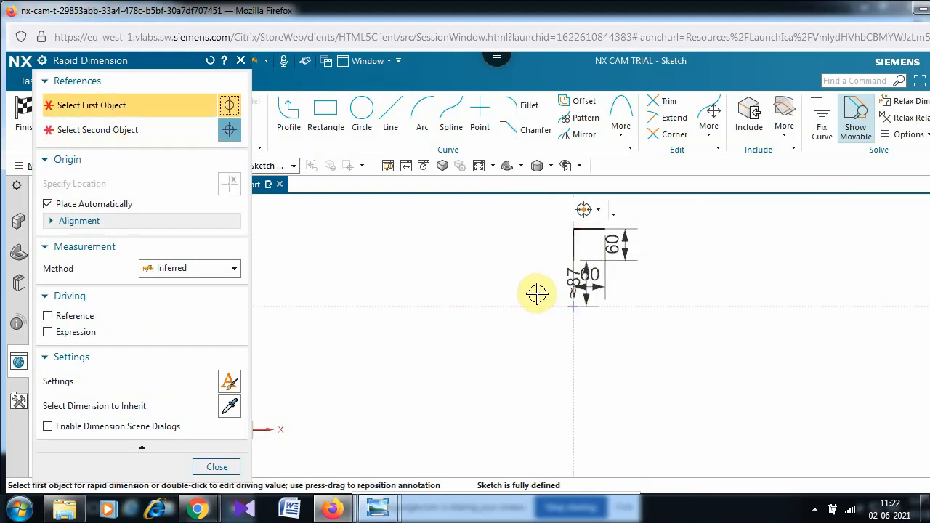
left_click(580, 290)
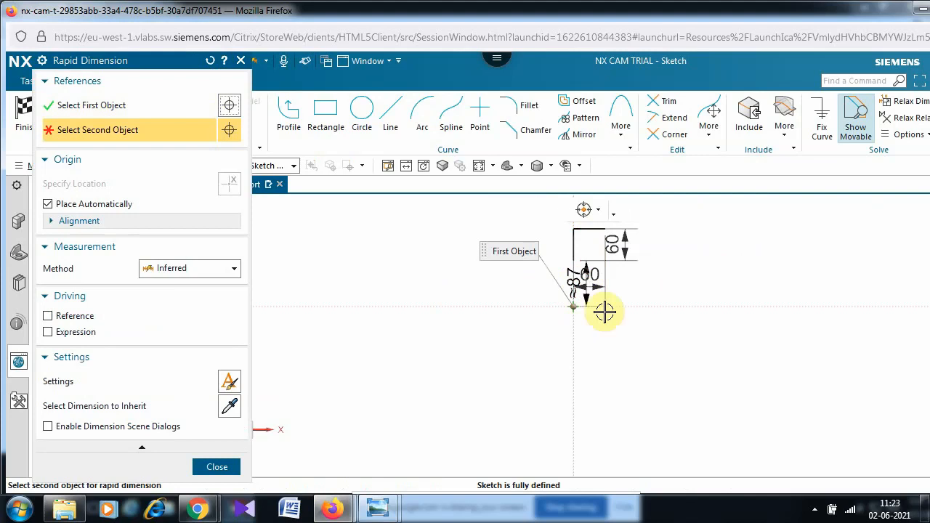
left_click(572, 285)
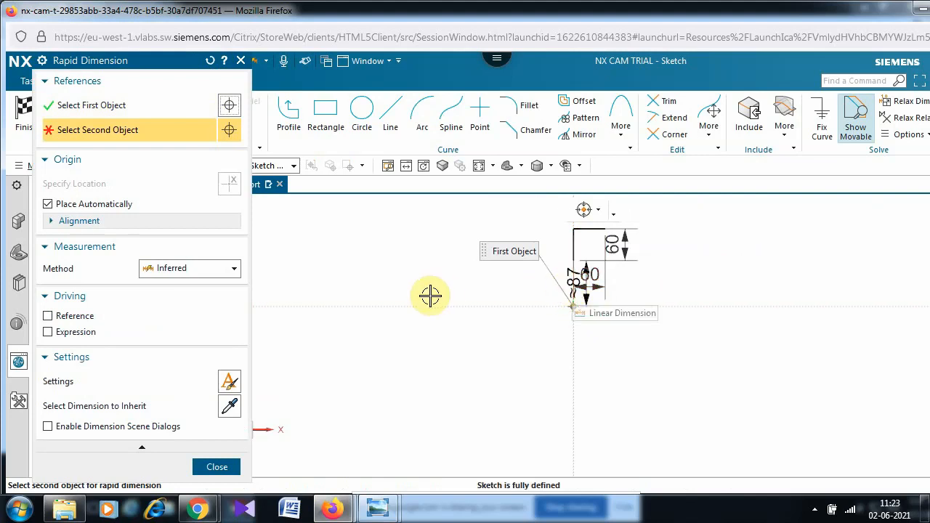
key("Escape")
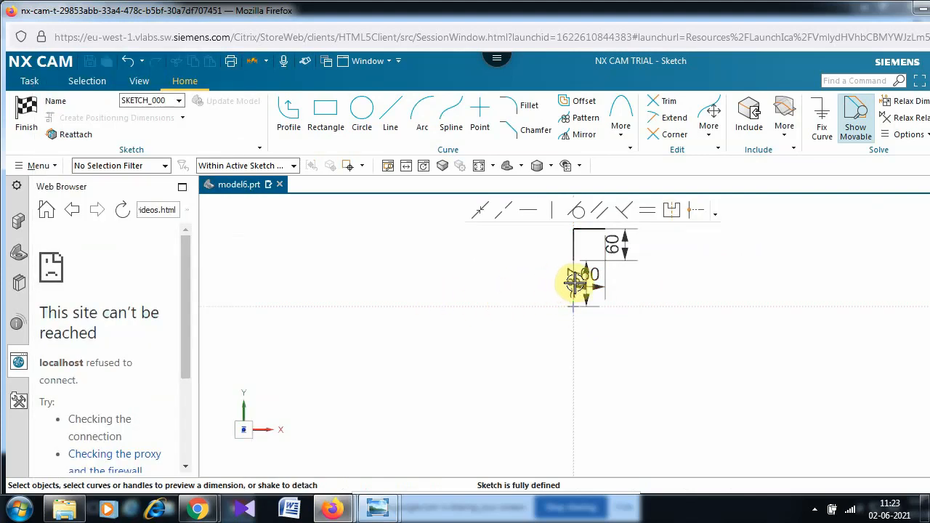
- Change that roughly 87 offset dimension to 15
left_click(574, 284)
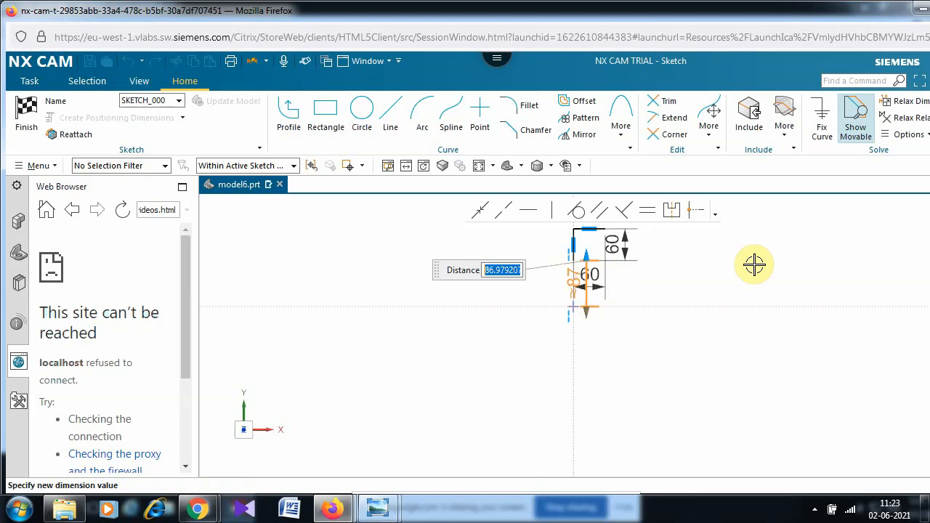
type("15")
key("Return")
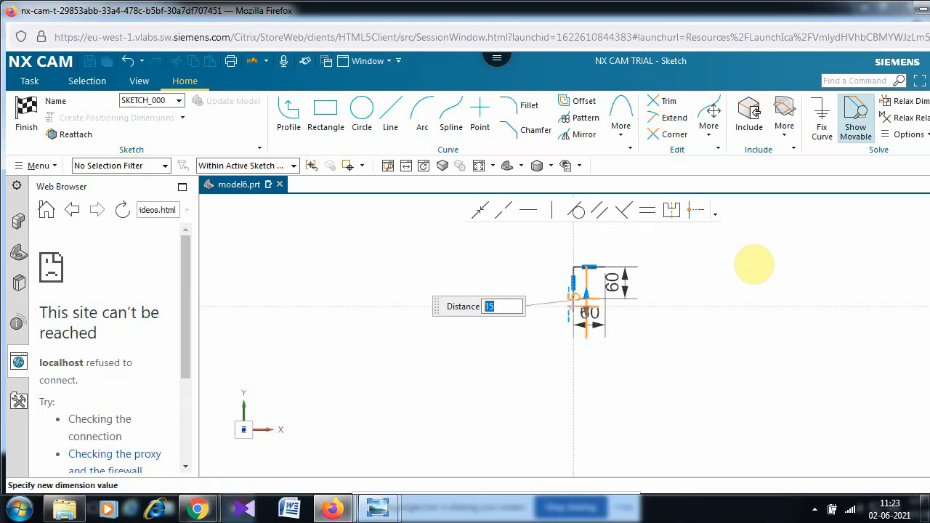
left_click(524, 367)
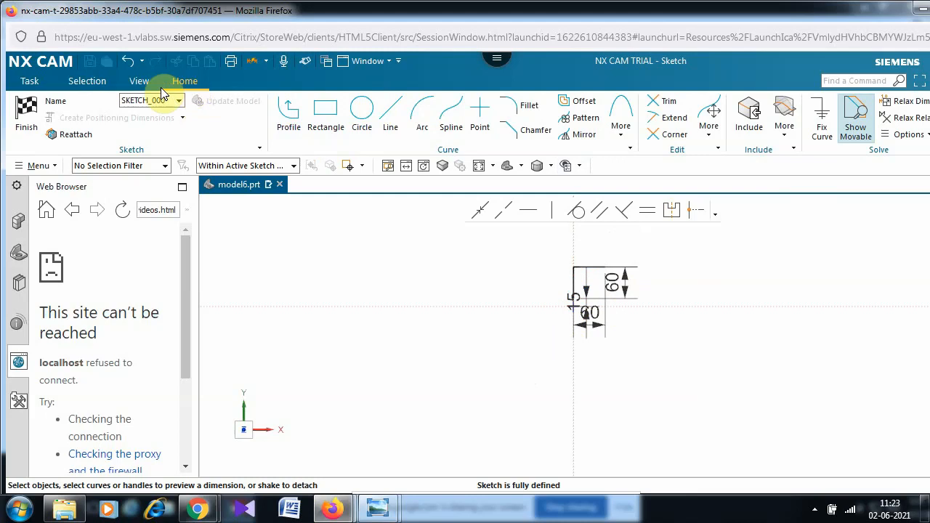
left_click(139, 80)
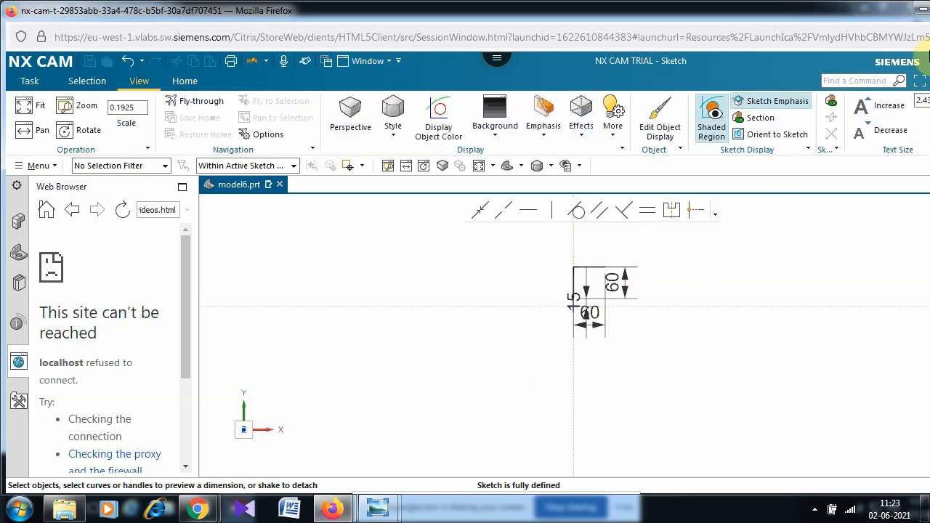
- Shrink the sketch dimension text size to 0.79
left_click(896, 139)
left_click(896, 140)
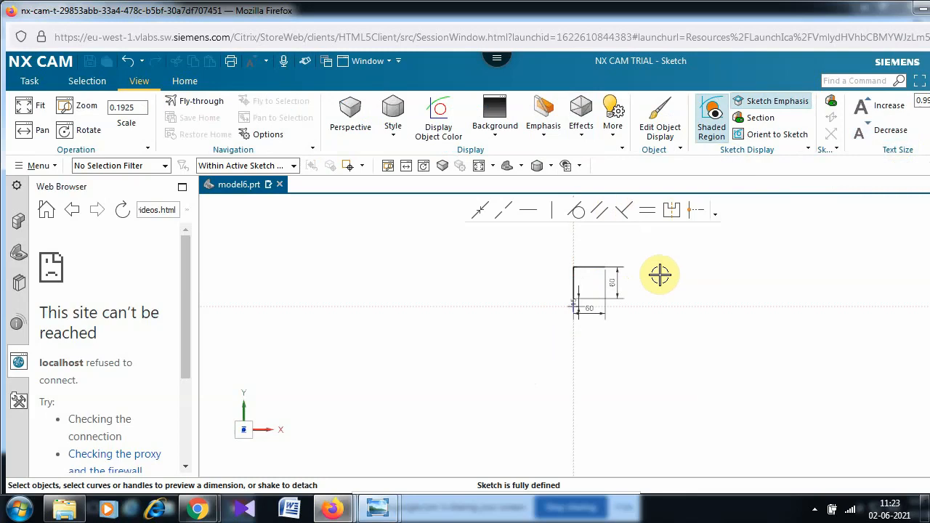
scroll(660, 274, "up", 5)
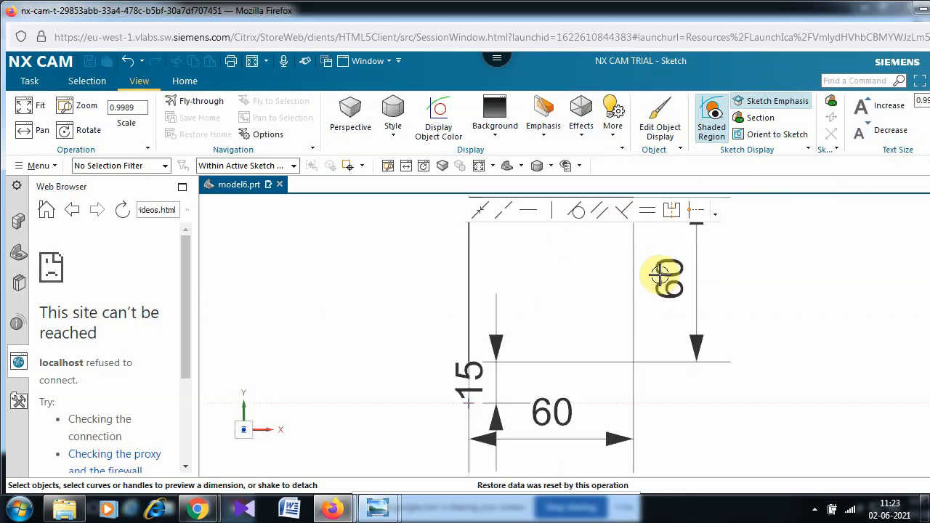
scroll(660, 275, "down", 2)
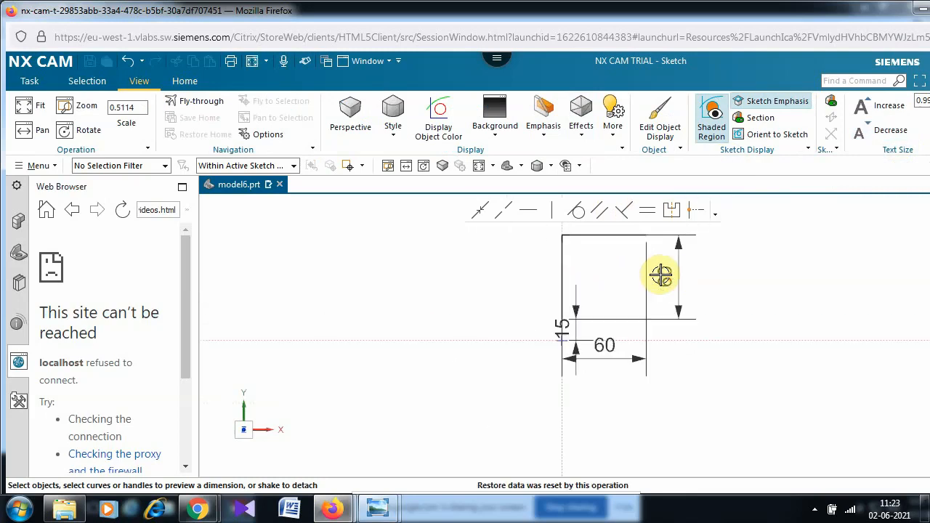
left_click(898, 139)
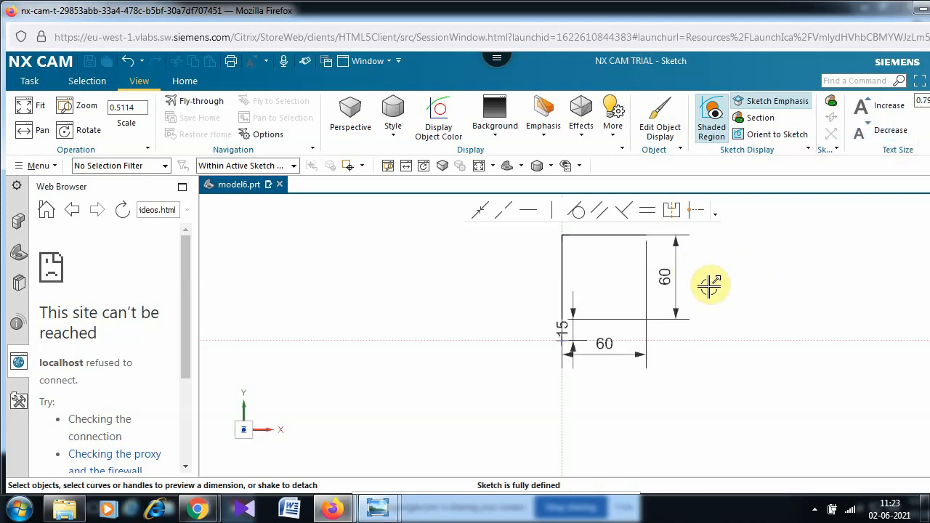
- Drag the two 60 dimensions and the 15 dimension clear of the profile lines
left_click_drag(676, 281, 433, 260)
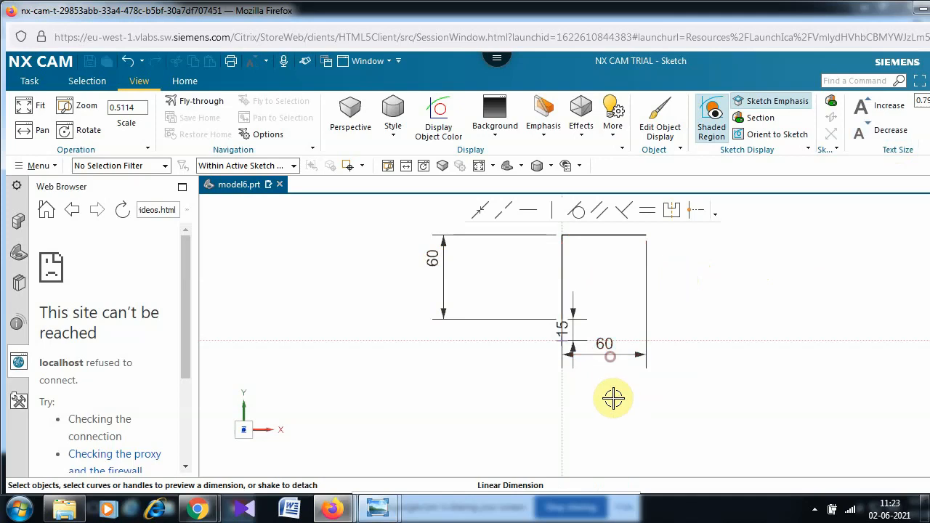
left_click_drag(613, 398, 628, 202)
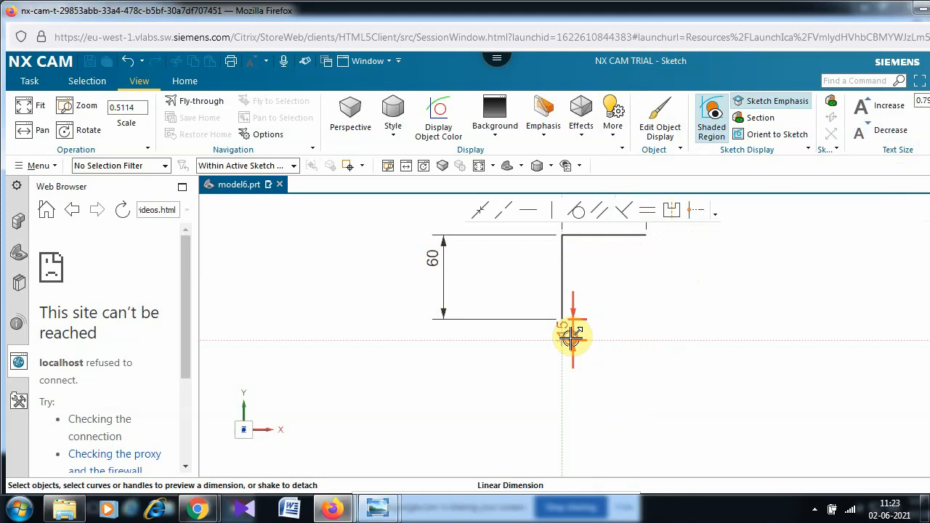
left_click_drag(572, 335, 531, 335)
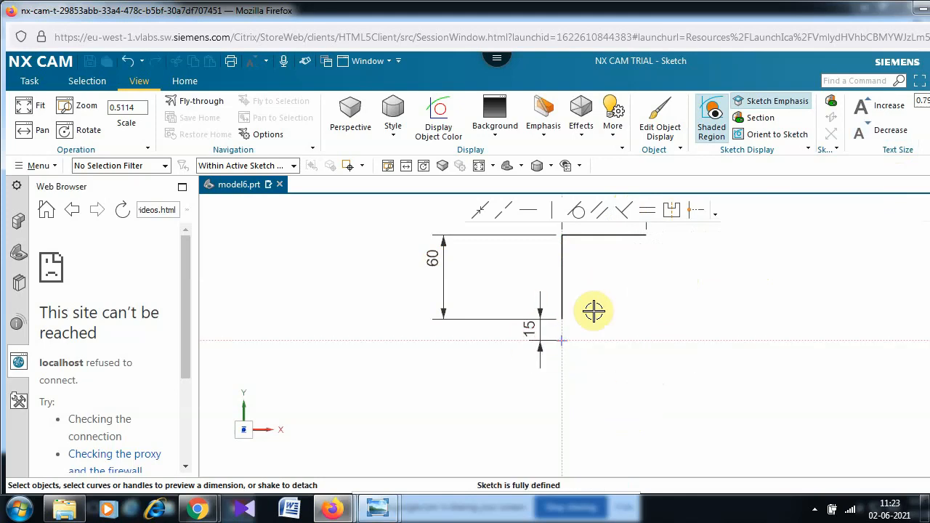
left_click(185, 81)
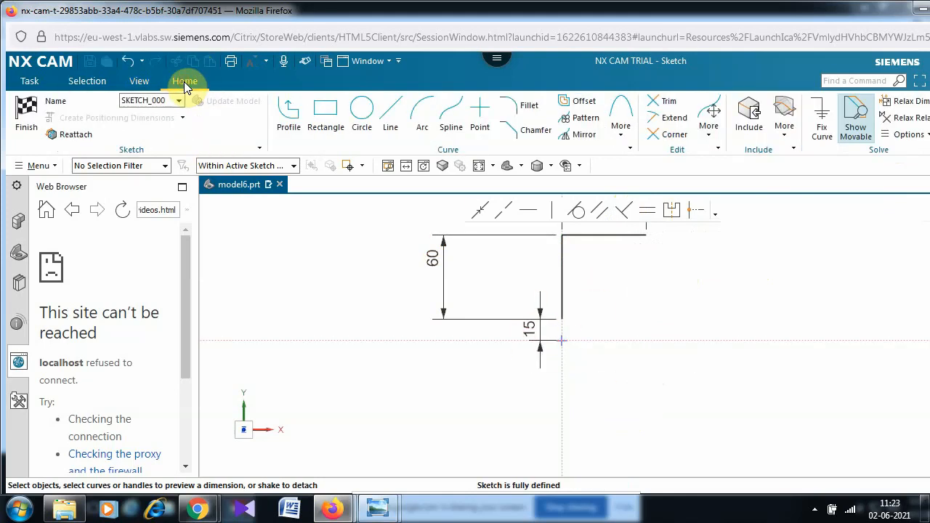
- Start a Profile at the end of the 60-long top line after checking the reference drawing
left_click(288, 110)
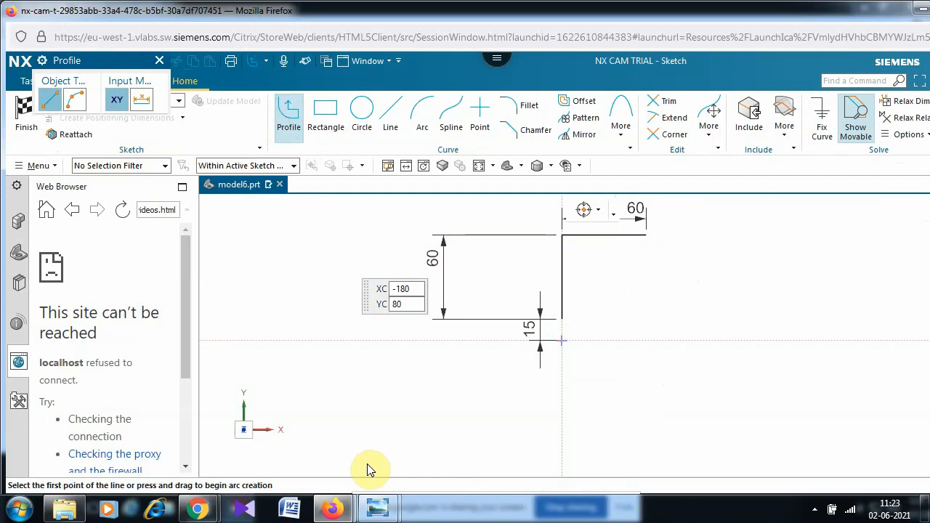
mouse_move(378, 509)
left_click(345, 447)
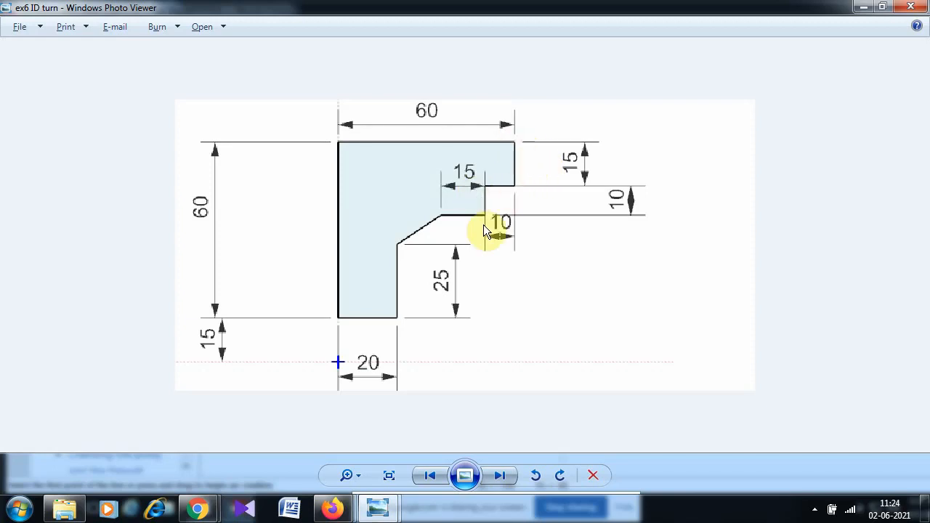
key("alt+Tab")
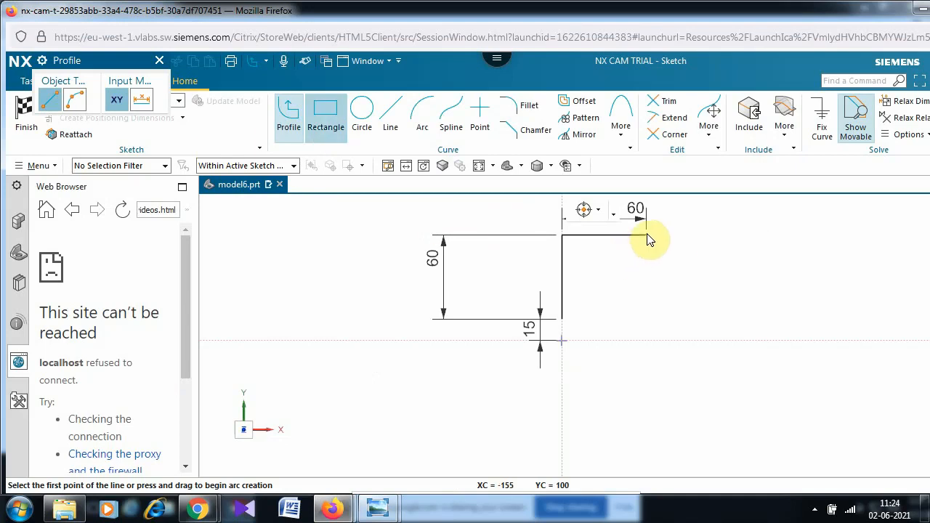
left_click(648, 246)
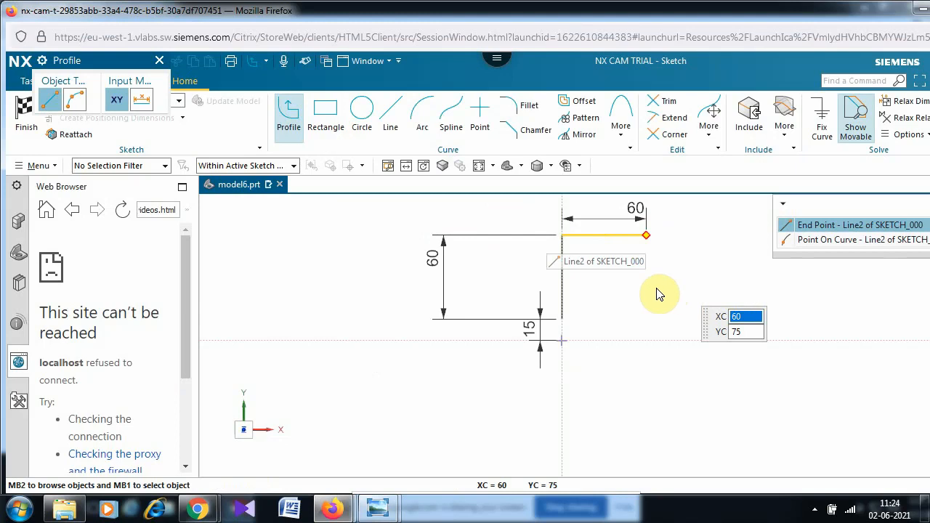
left_click(862, 227)
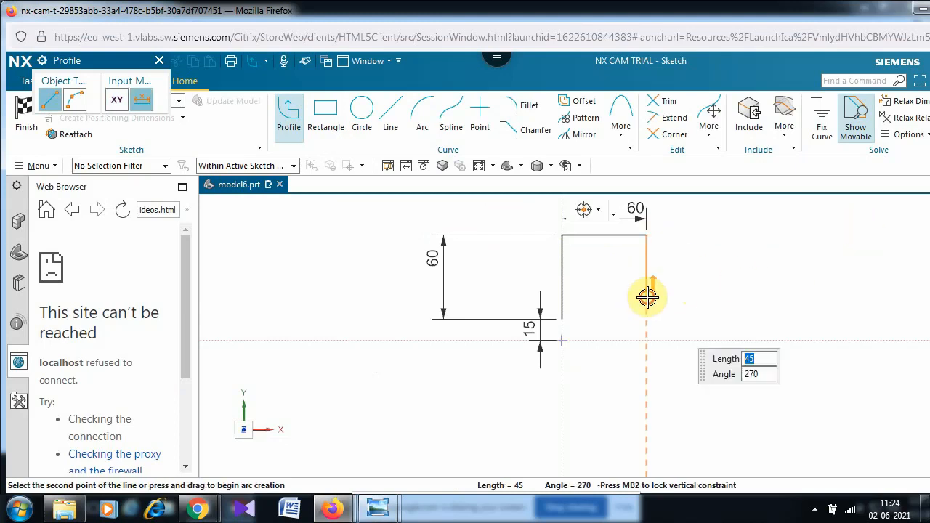
left_click(647, 297)
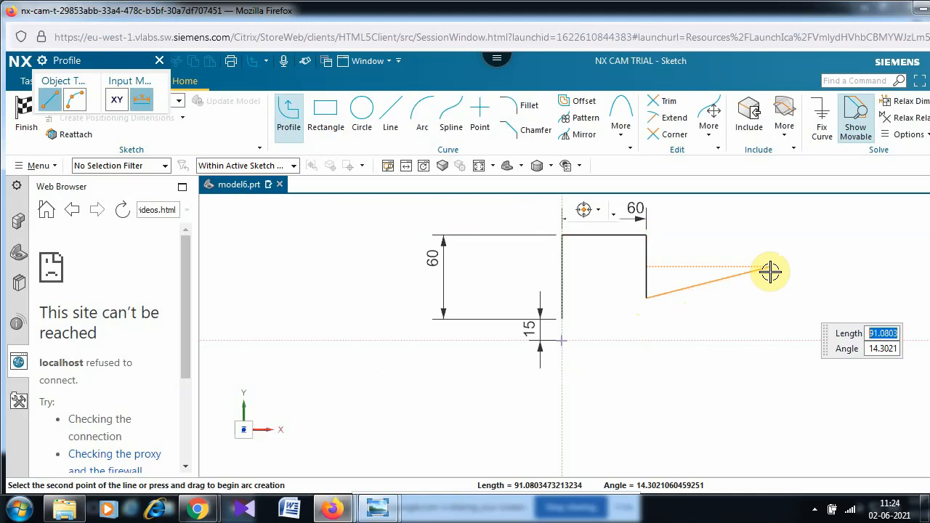
key("ctrl+z")
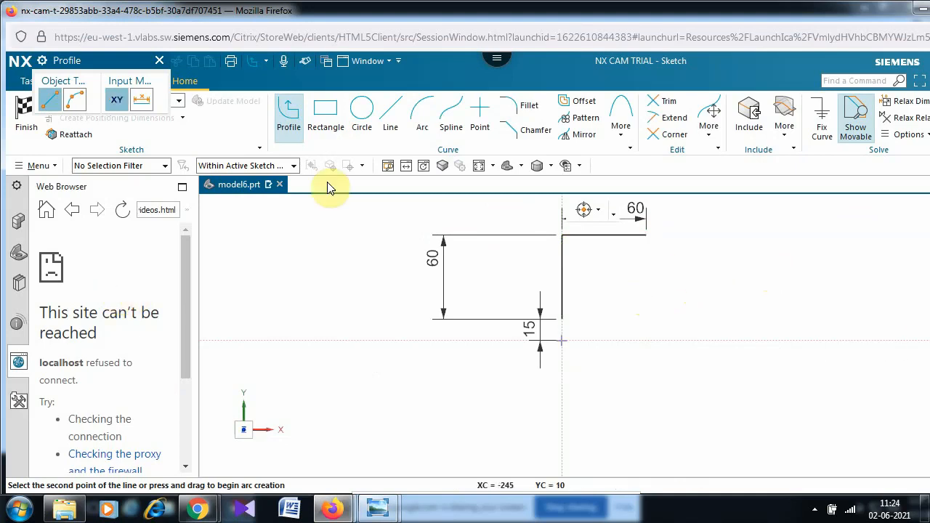
left_click(647, 235)
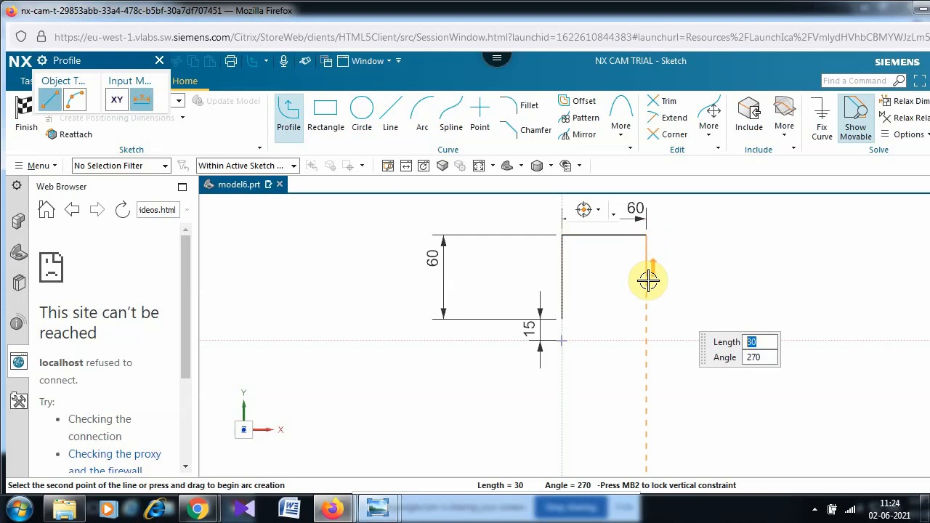
- Draw the stepped bore lines: down 15, left 10, down 10, left 15
type("15")
key("Tab")
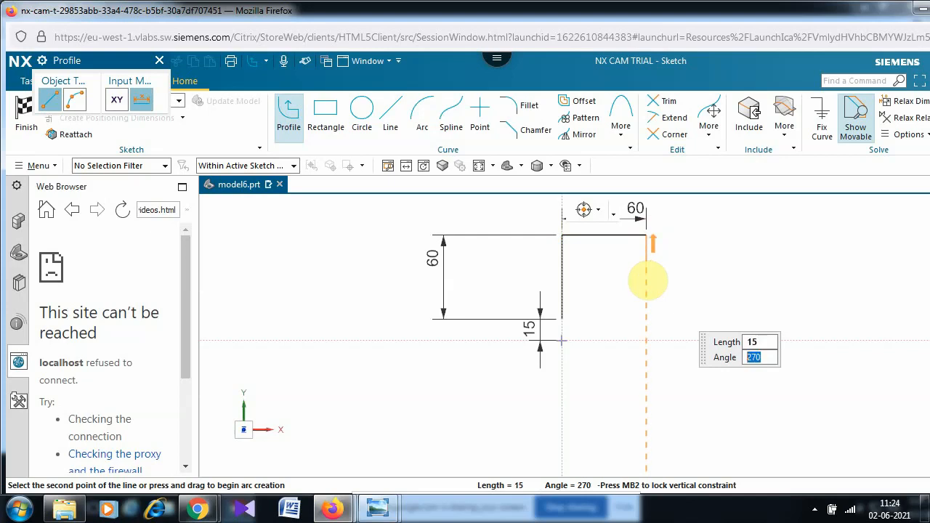
key("Return")
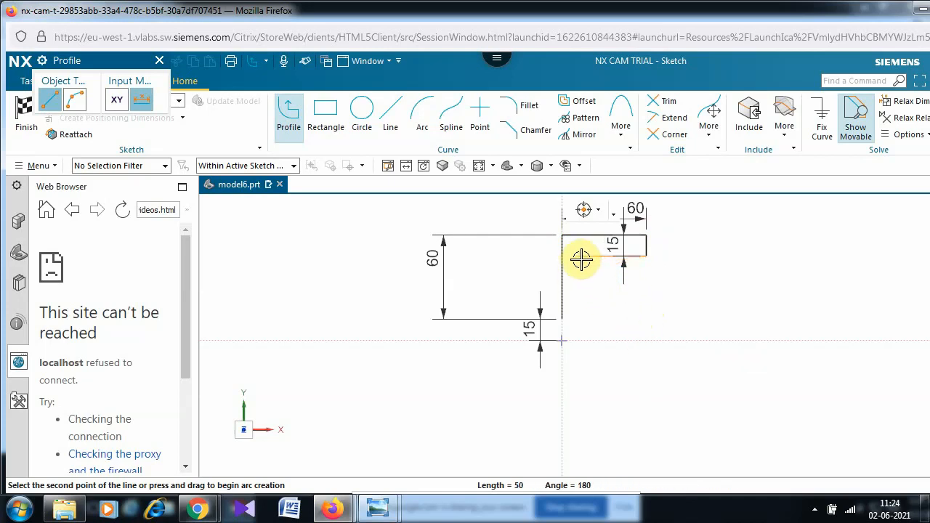
type("10")
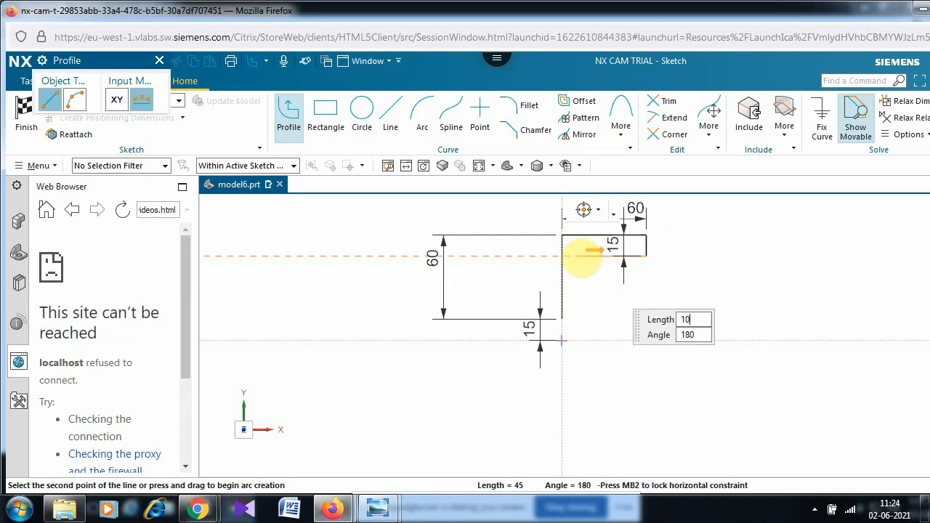
key("Tab")
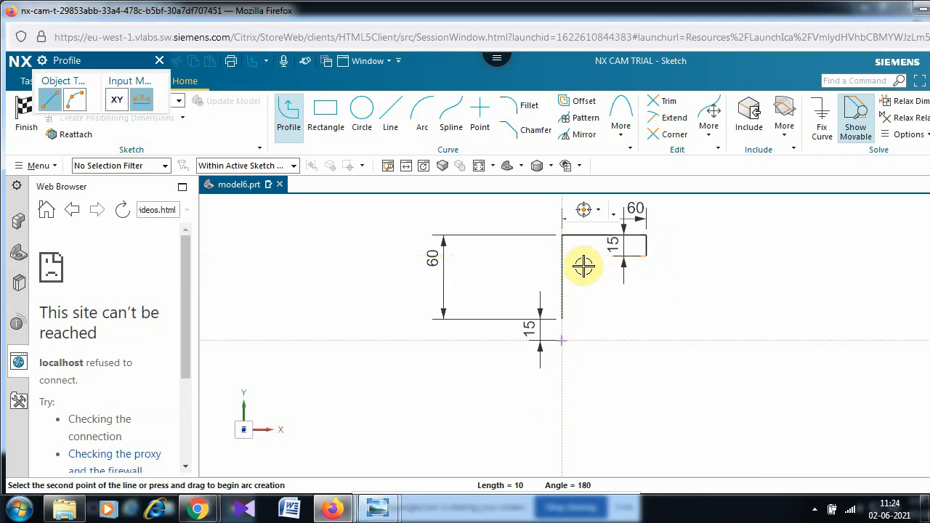
key("Return")
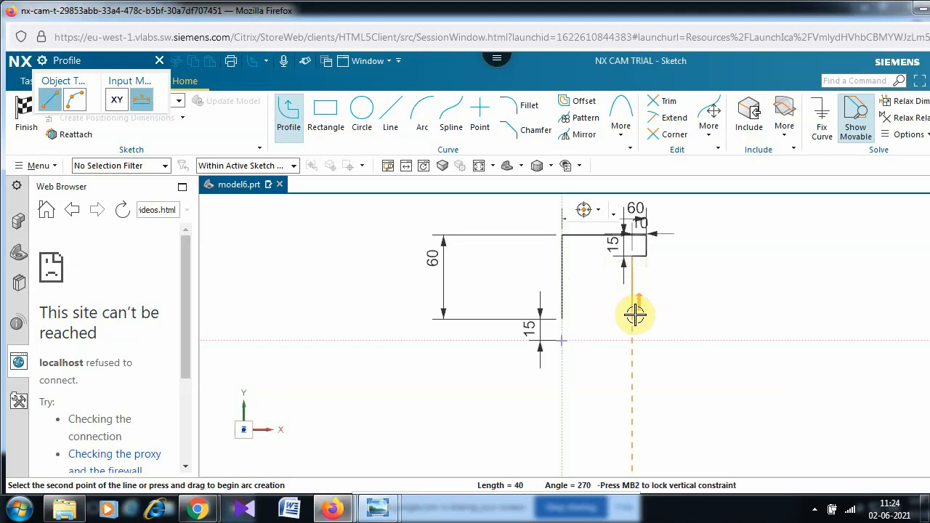
type("0")
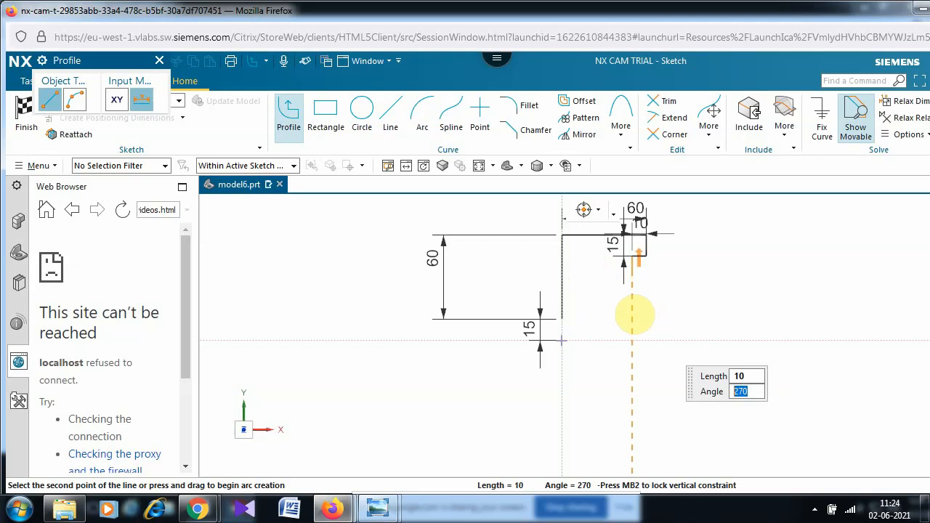
key("Return")
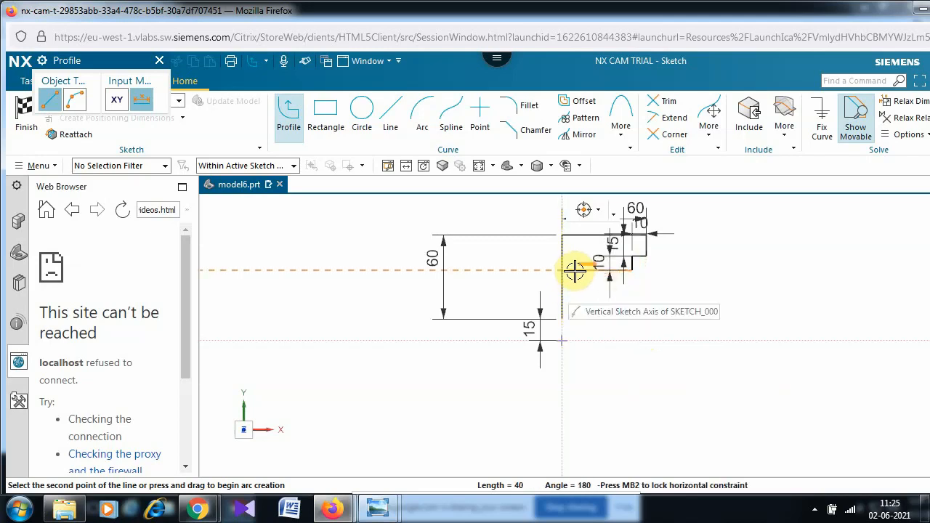
type("1")
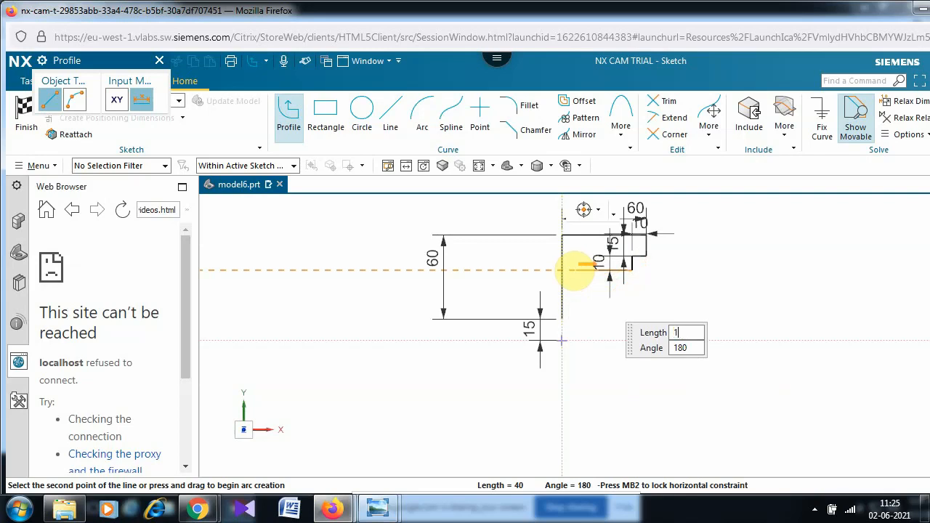
type("5")
key("Tab")
key("Return")
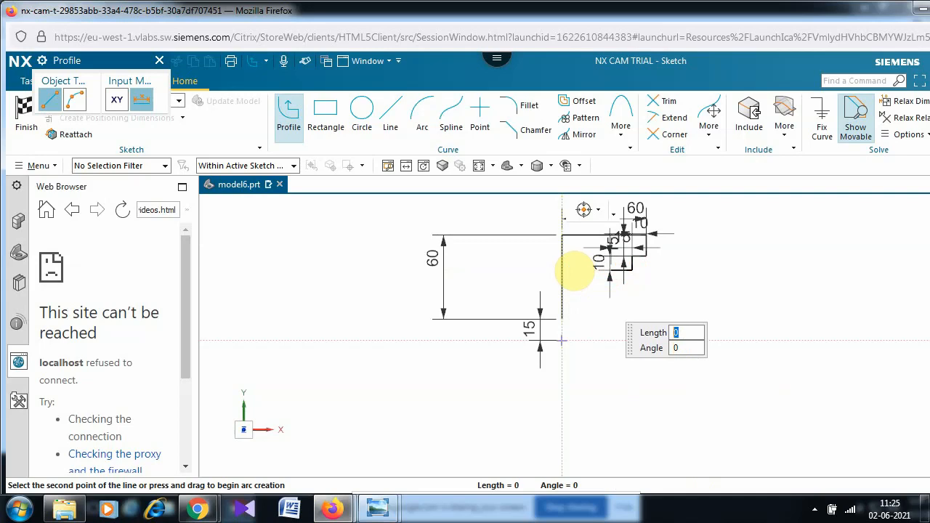
key("Escape")
key("Escape")
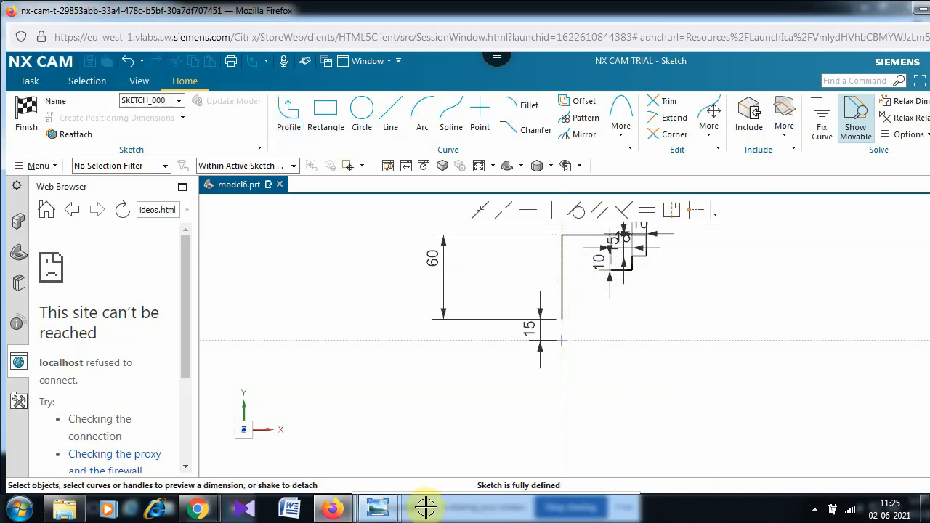
mouse_move(395, 508)
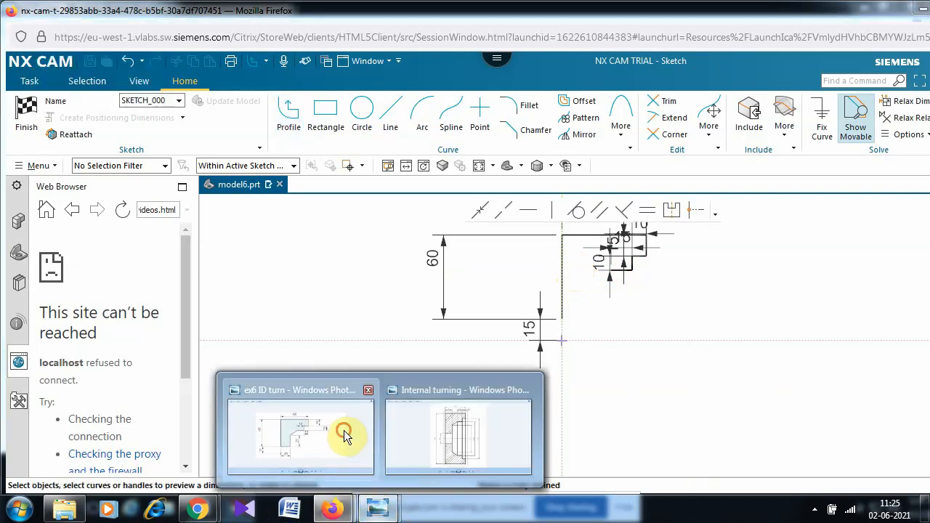
left_click(344, 430)
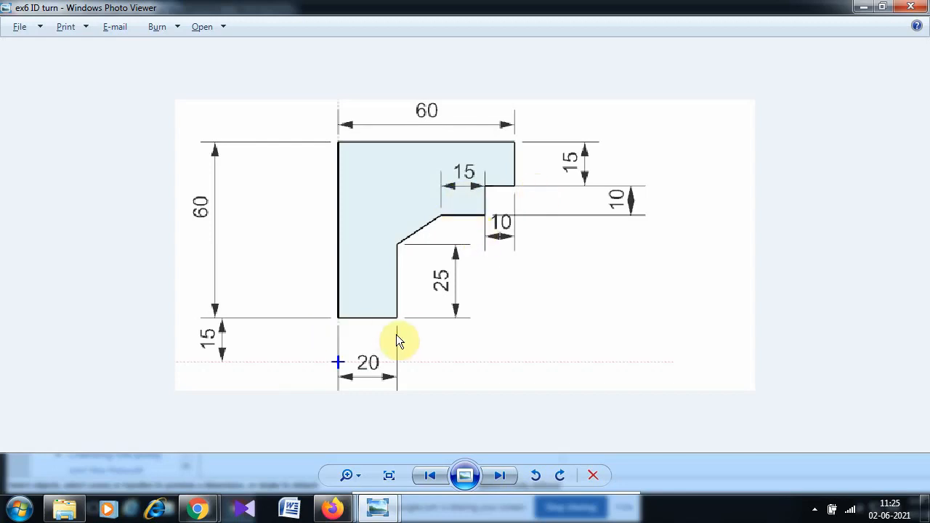
left_click(376, 504)
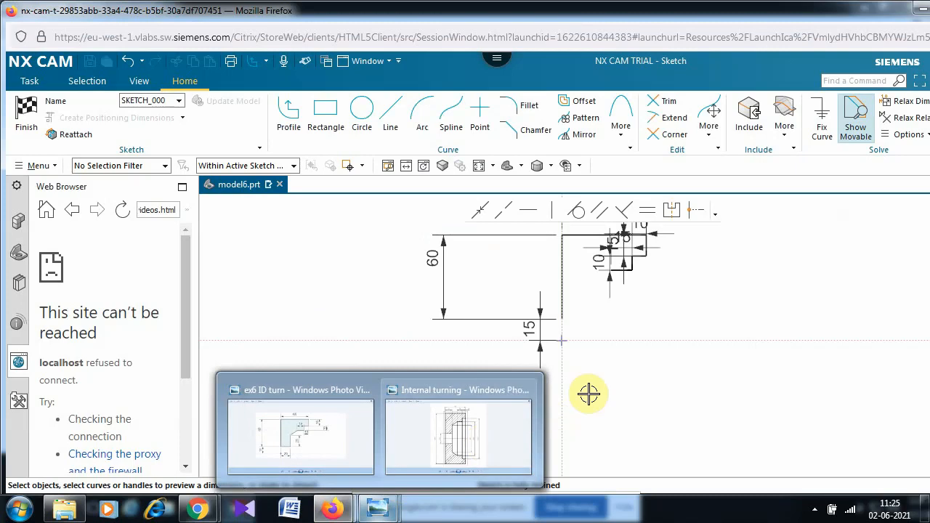
left_click(286, 109)
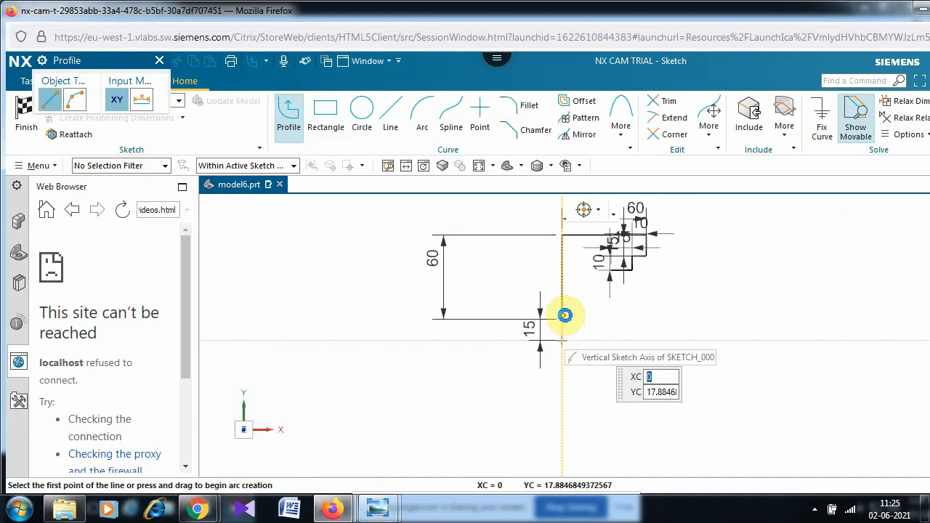
- From Line1's start point, draw a 20-long horizontal segment and a 25-long vertical segment
left_click(567, 315)
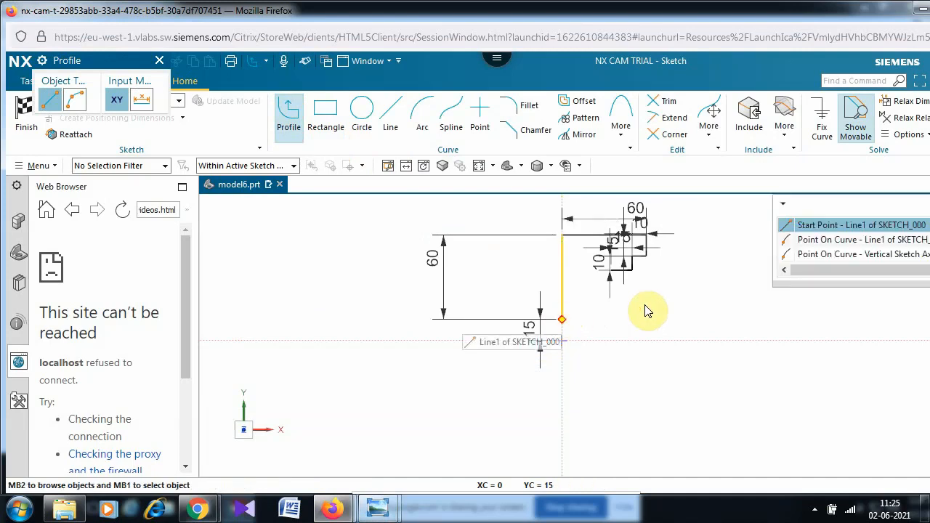
left_click(886, 230)
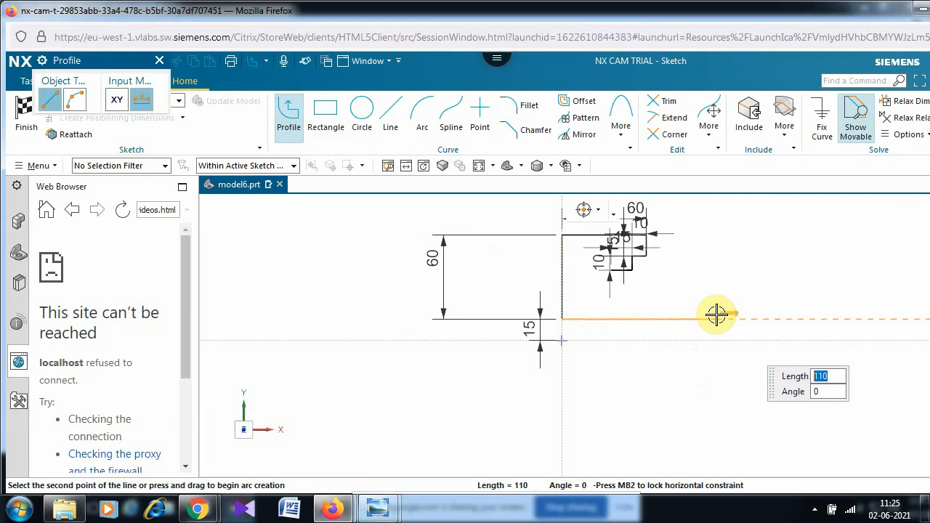
type("20")
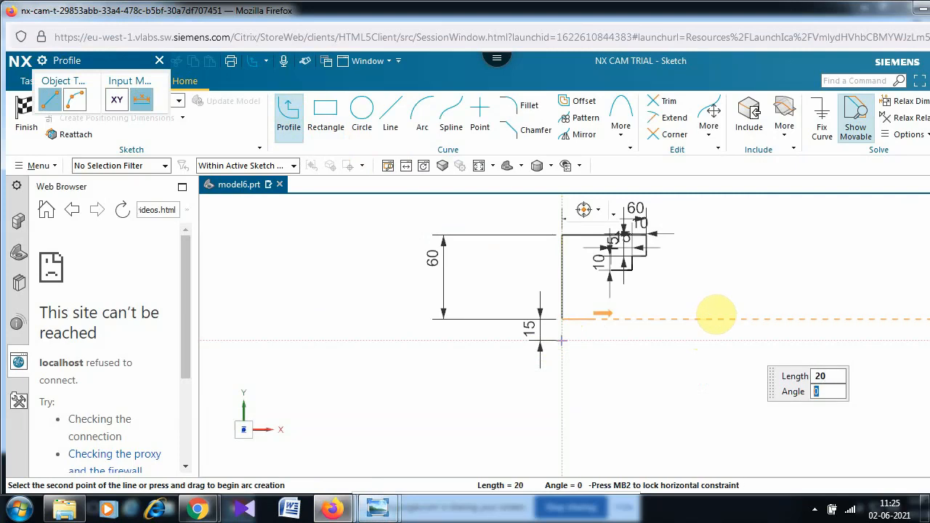
key("Return")
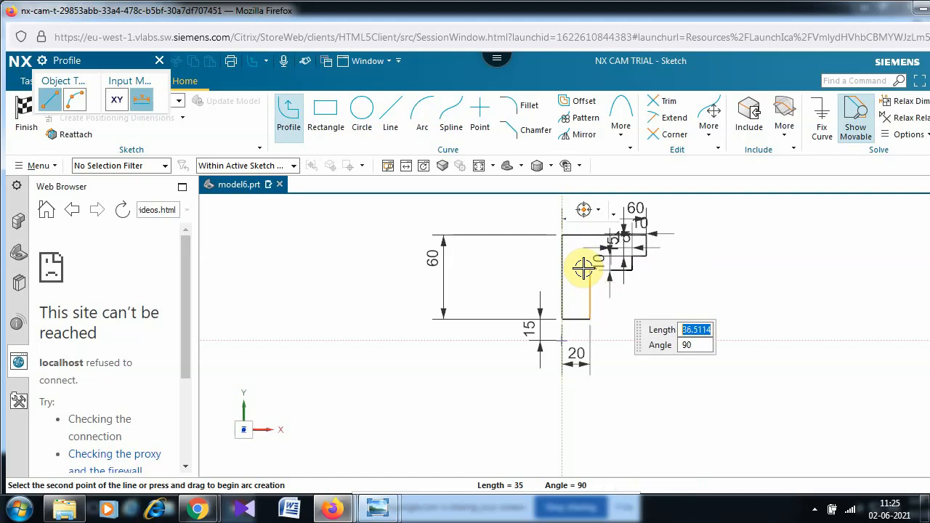
type("2")
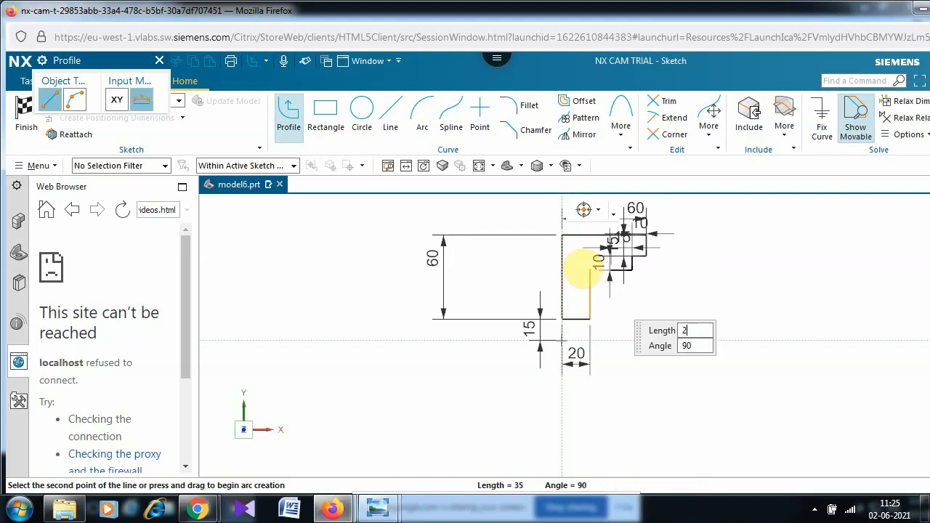
type("5")
key("Tab")
left_click(583, 269)
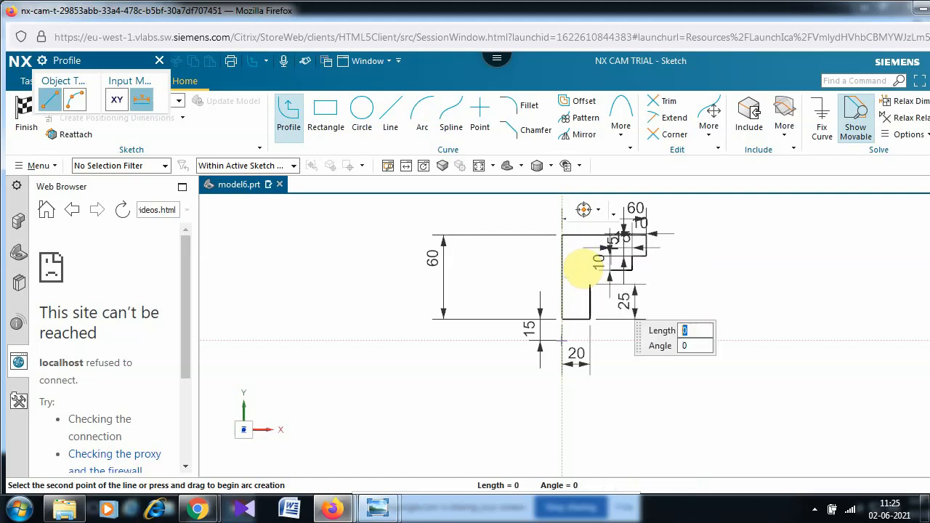
- Close the outline with the final angled line and fit the whole sketch in view
scroll(584, 267, "up", 3)
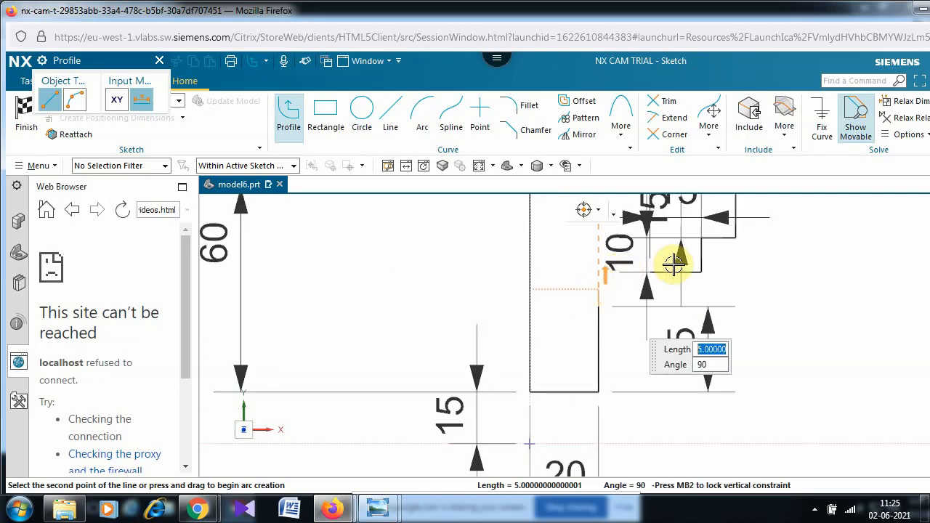
scroll(674, 267, "up", 2)
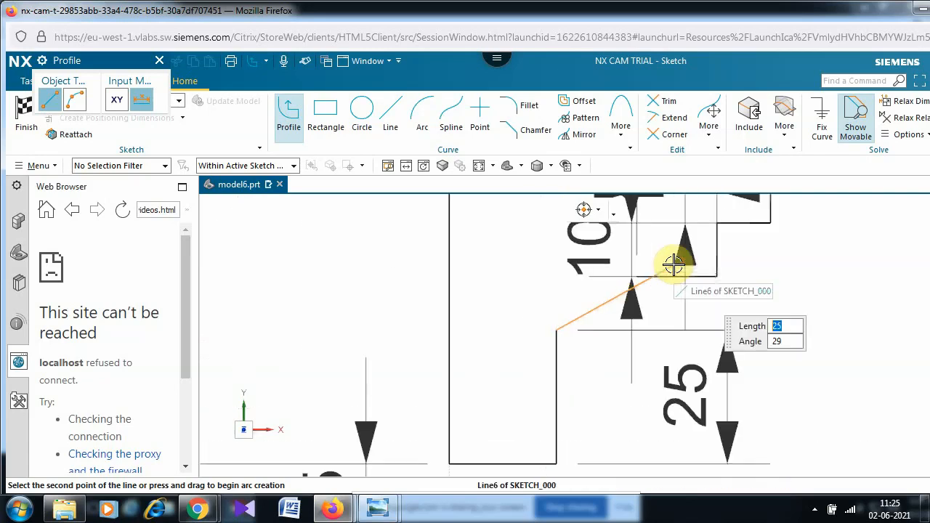
left_click(638, 277)
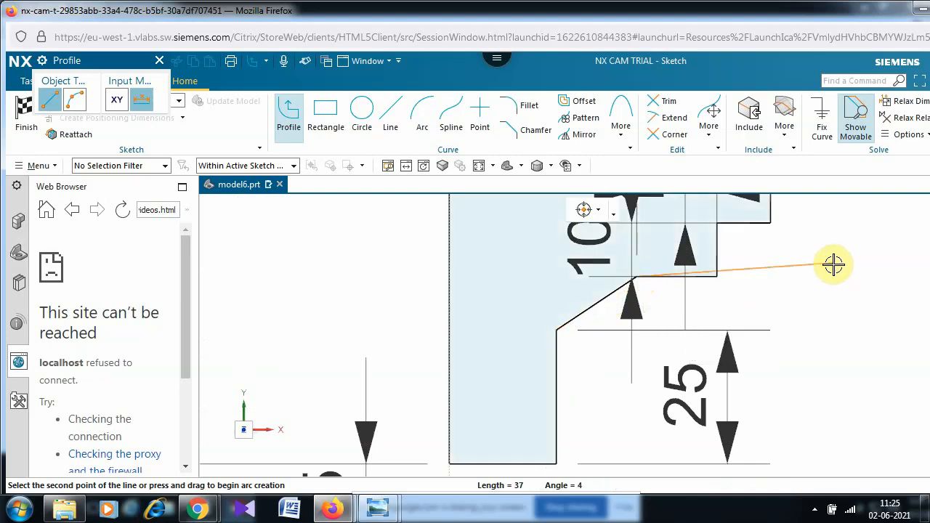
key("Escape")
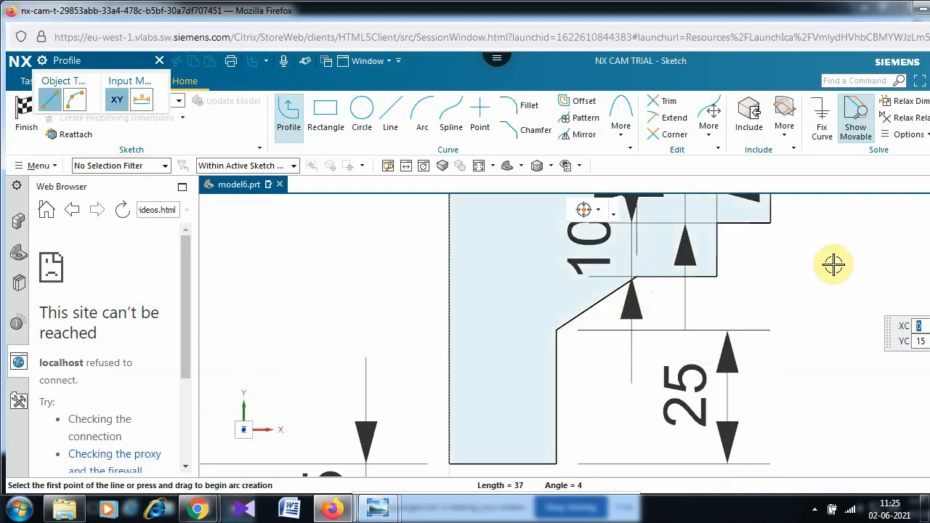
scroll(808, 258, "down", 4)
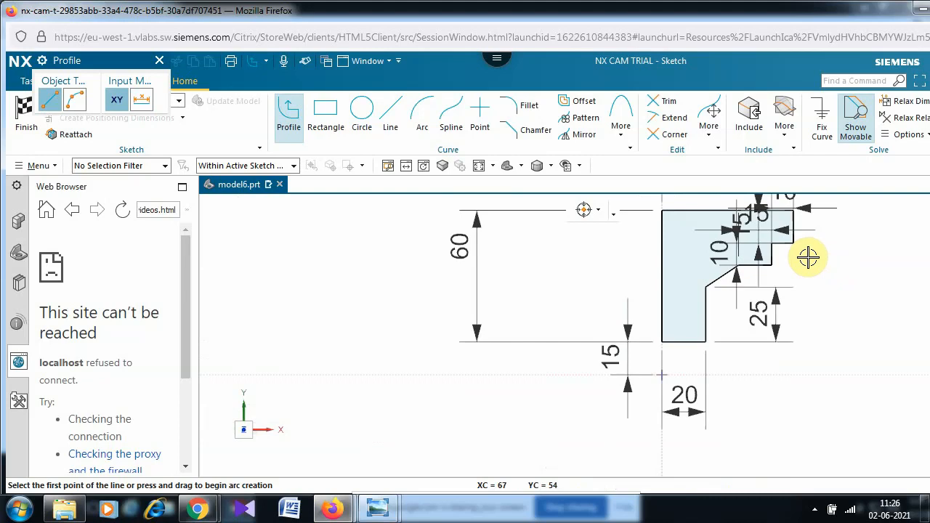
scroll(808, 258, "down", 1)
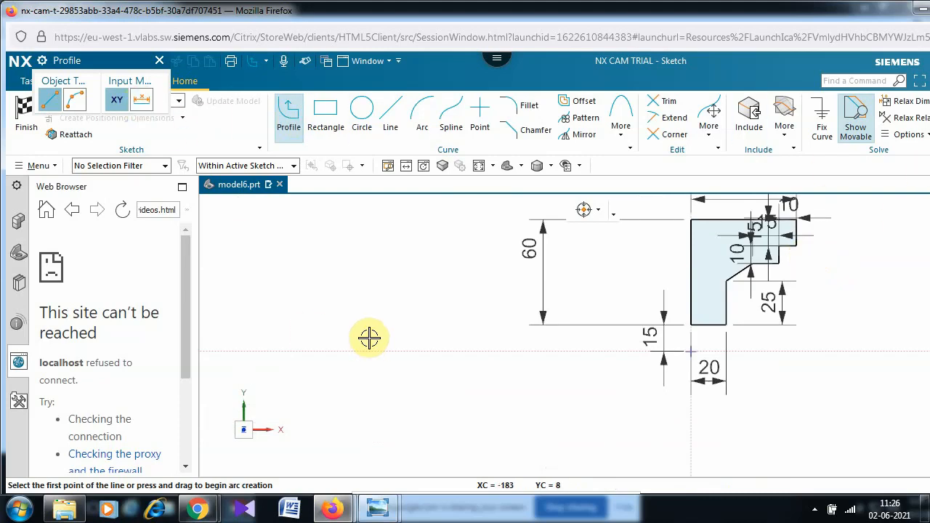
key("ctrl+f")
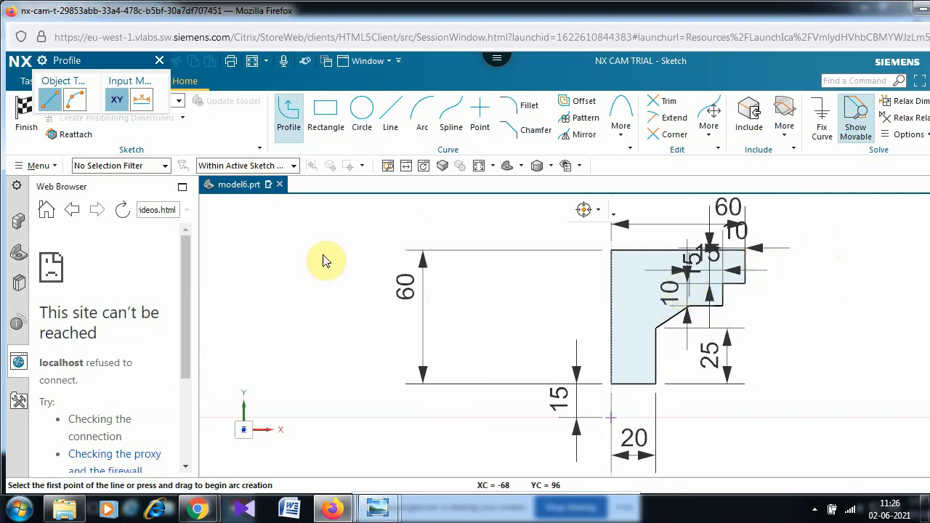
- Exit Profile and move the 15, 10 and 5 dimensions clear of the part
key("Escape")
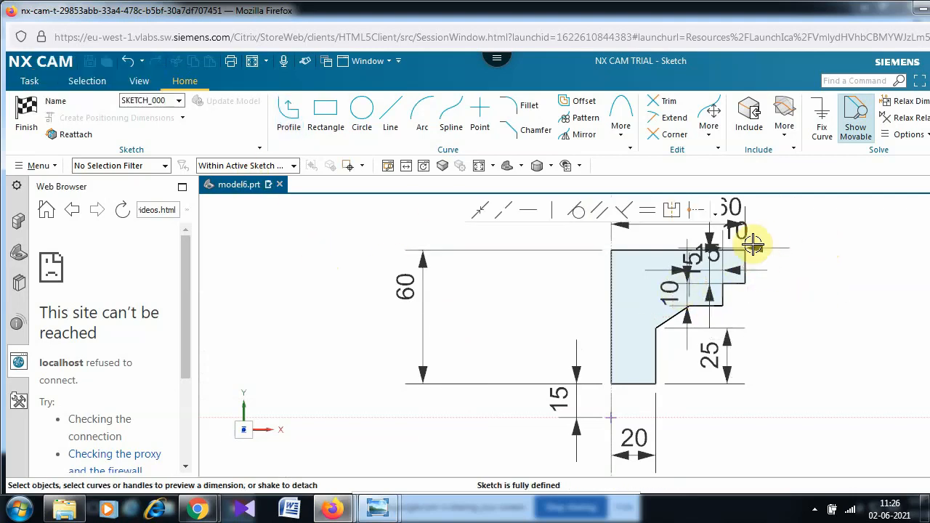
left_click_drag(716, 259, 843, 266)
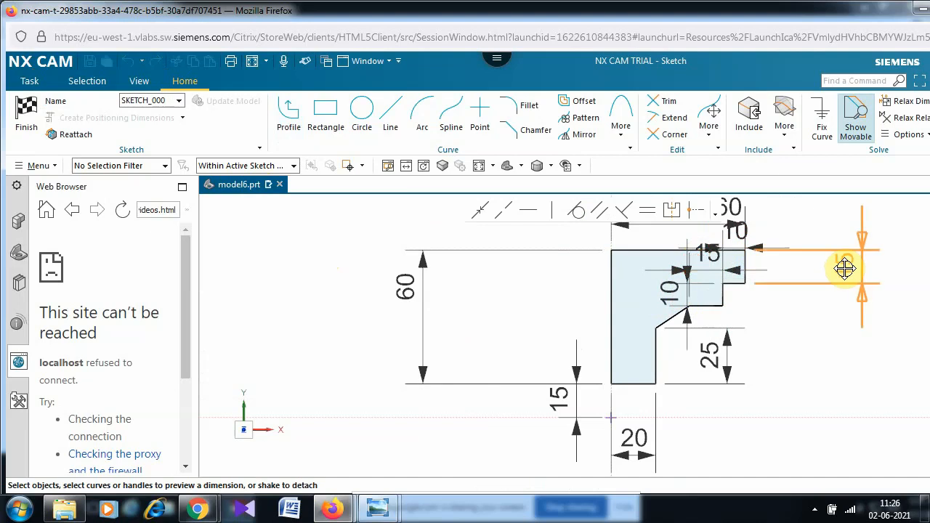
left_click_drag(667, 288, 802, 294)
mouse_move(701, 254)
left_mouse_down()
mouse_move(699, 227)
mouse_move(740, 229)
mouse_move(795, 171)
mouse_move(810, 210)
left_mouse_up()
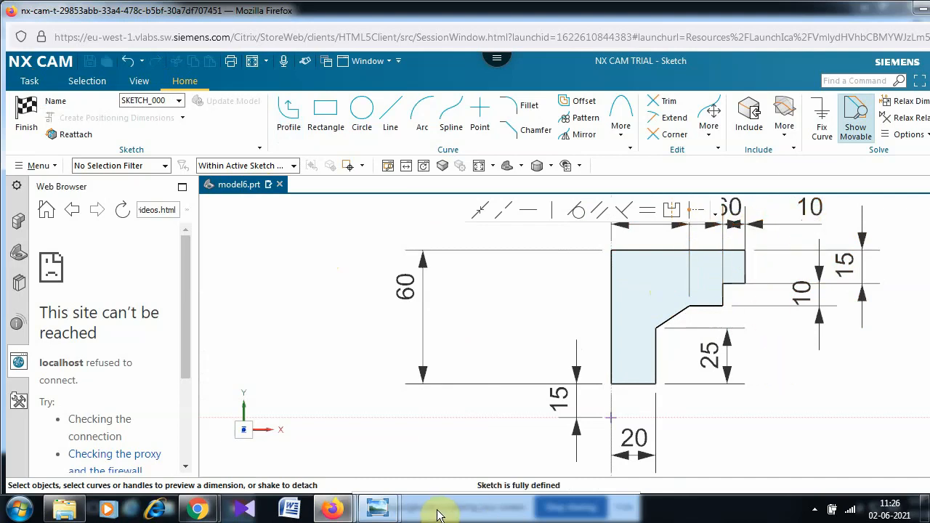
- Compare the sketch against the ex6 ID turn reference drawing
mouse_move(387, 486)
left_click(340, 435)
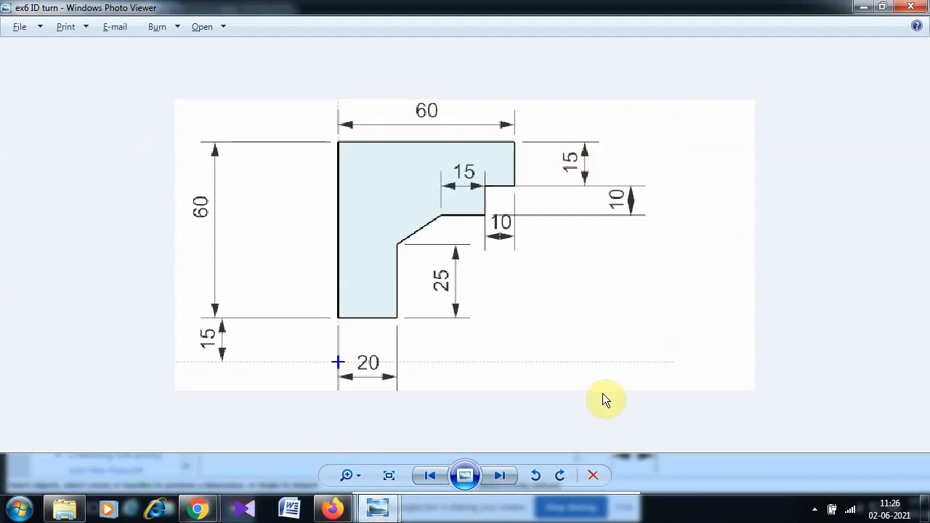
key("alt+Tab")
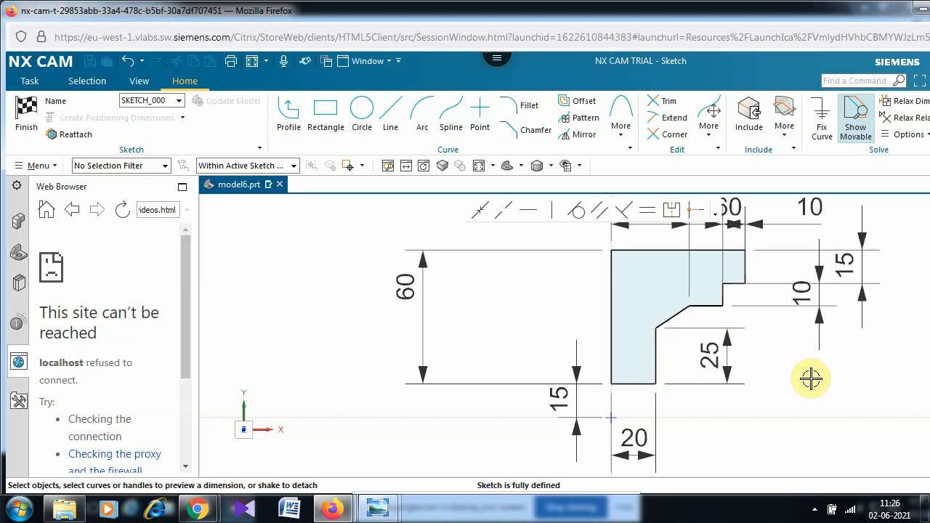
- Tilt the sketch into 3-D and cycle through isometric, side, front and bottom orientations
mouse_move(811, 378)
middle_mouse_down()
mouse_move(819, 440)
mouse_move(828, 440)
mouse_move(831, 422)
mouse_move(807, 396)
middle_mouse_up()
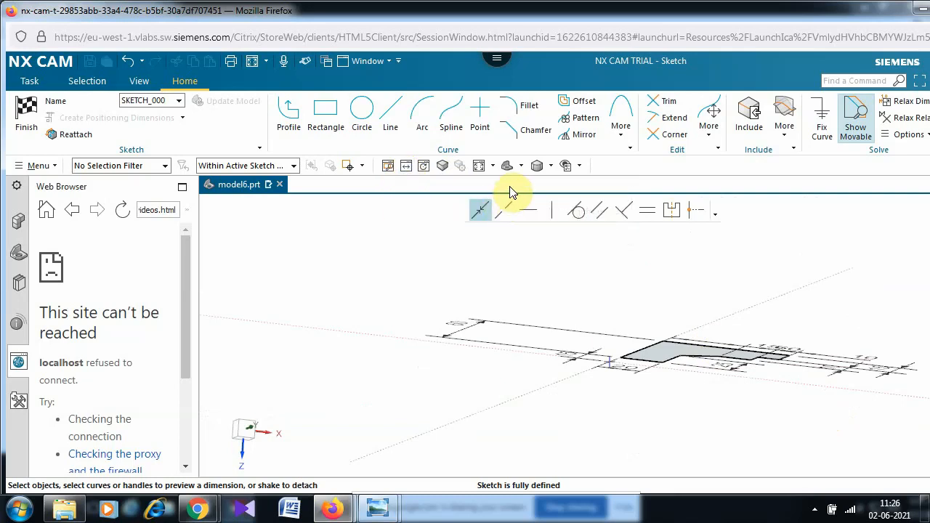
left_click(506, 165)
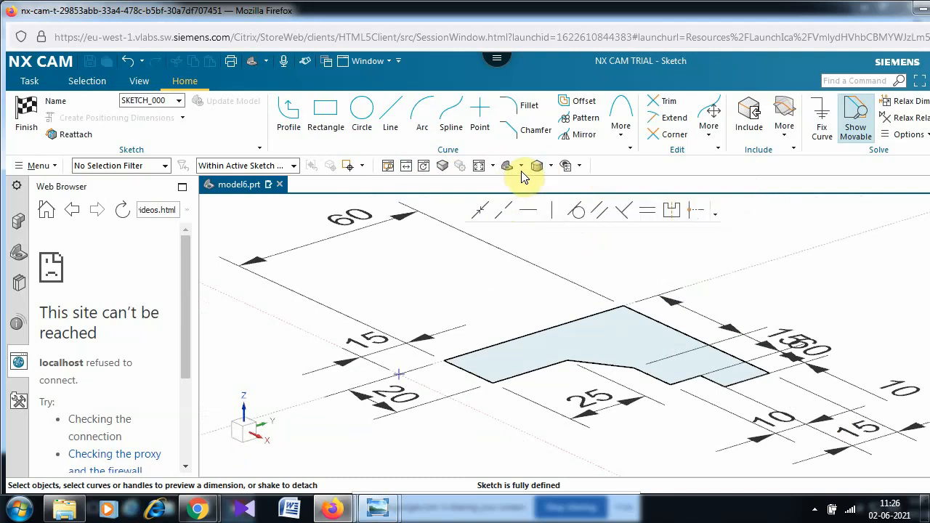
left_click(521, 166)
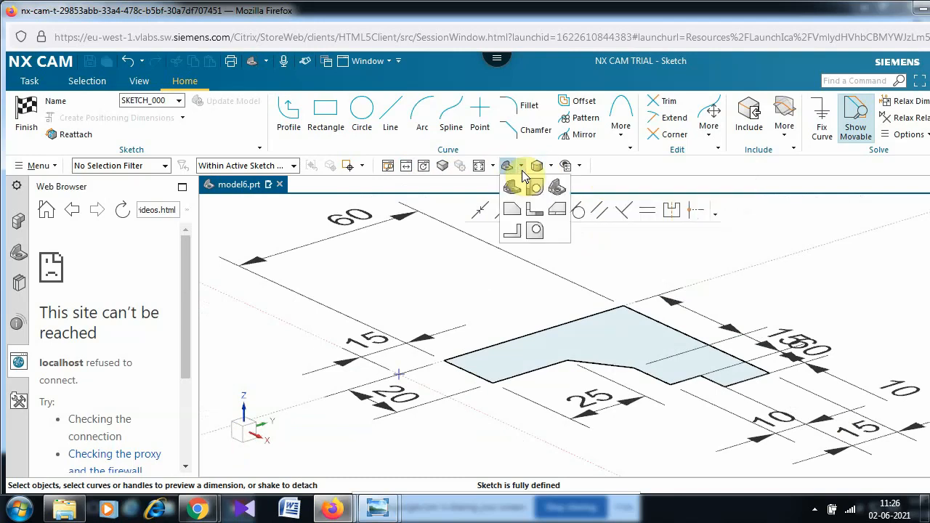
left_click(511, 216)
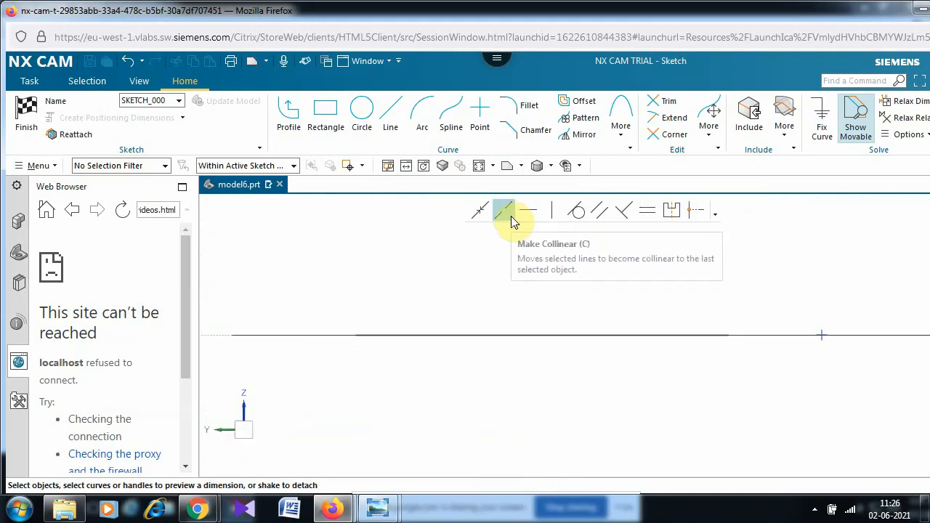
left_click(518, 168)
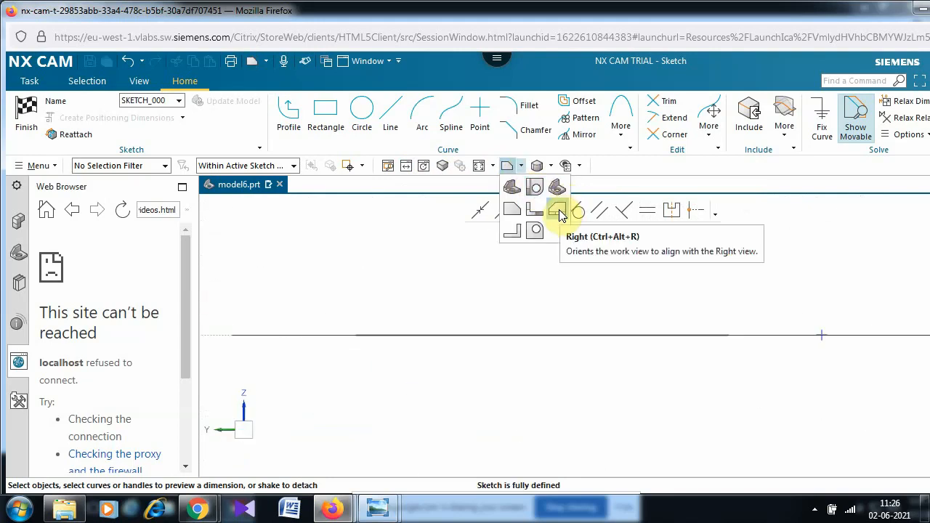
left_click(534, 213)
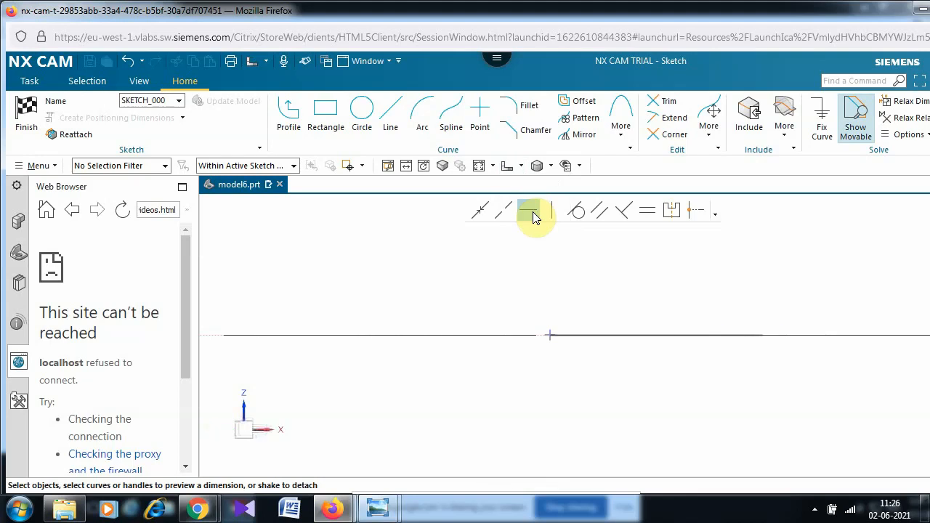
left_click(546, 166)
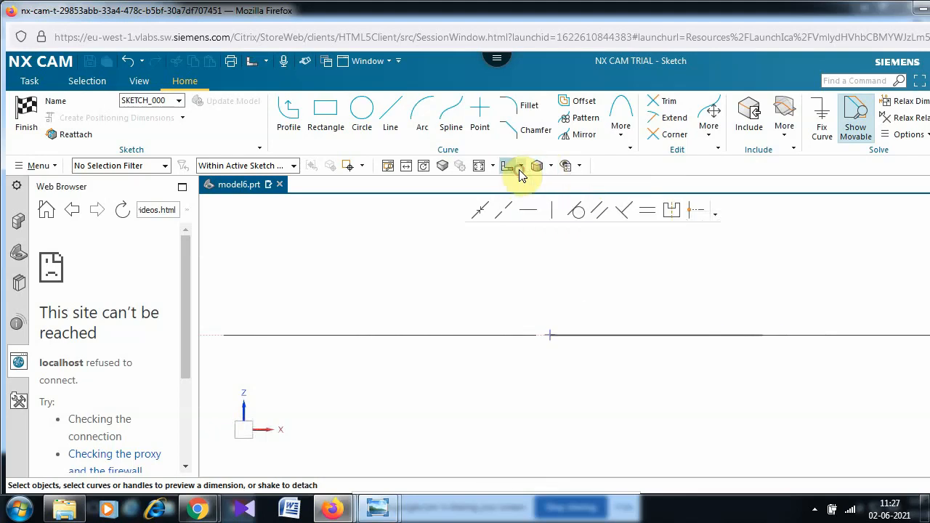
left_click(519, 170)
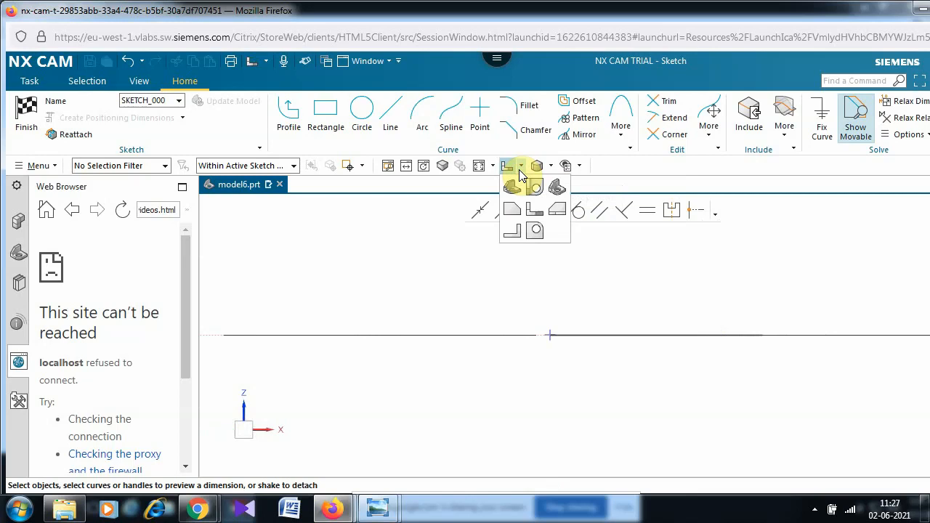
left_click(531, 232)
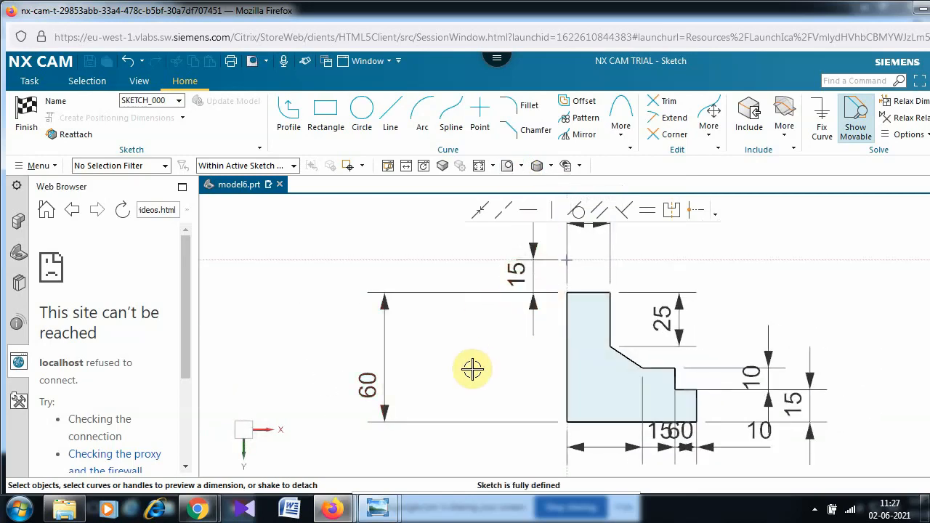
- Return to the flat top view, zoom out and drag the 15 dimension above the part
left_click(521, 166)
left_click(535, 186)
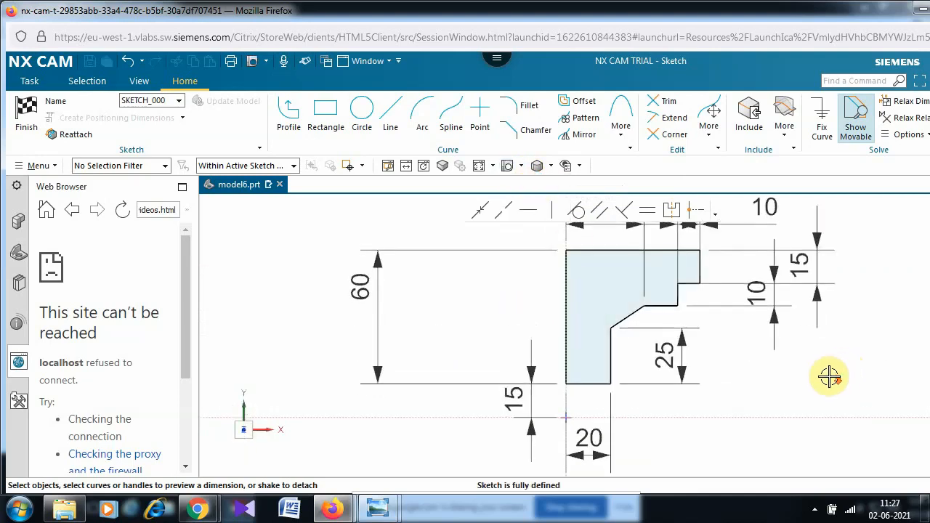
scroll(839, 374, "down", 2)
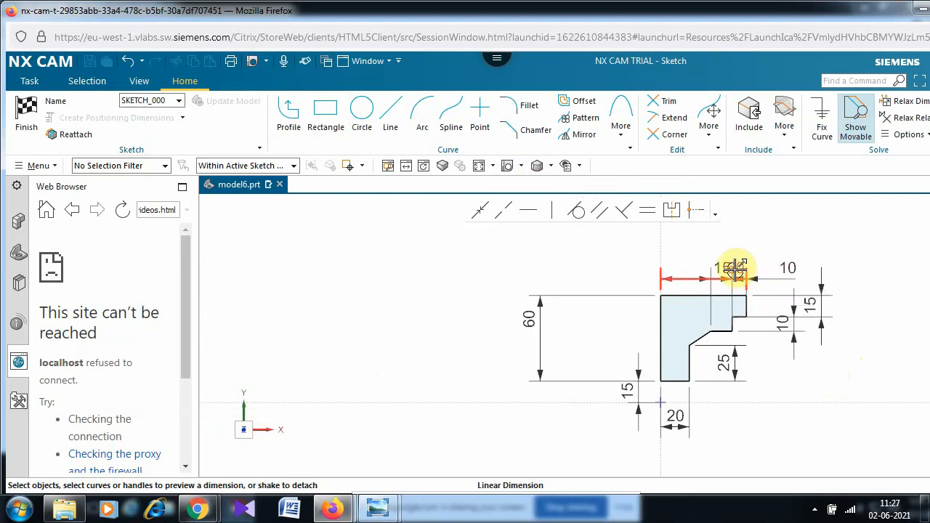
left_click_drag(756, 237, 760, 182)
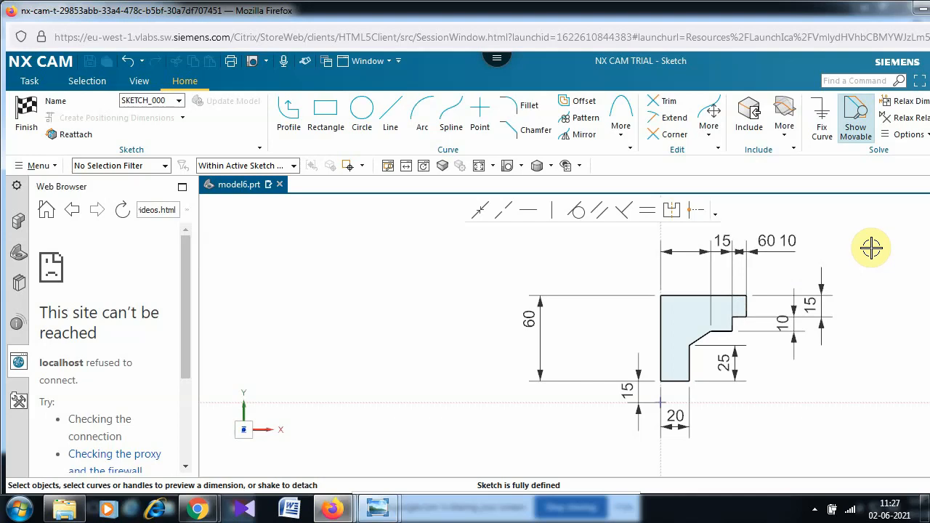
- Finish the sketch and revolve it 0–360° about the X axis through the origin
left_click(25, 123)
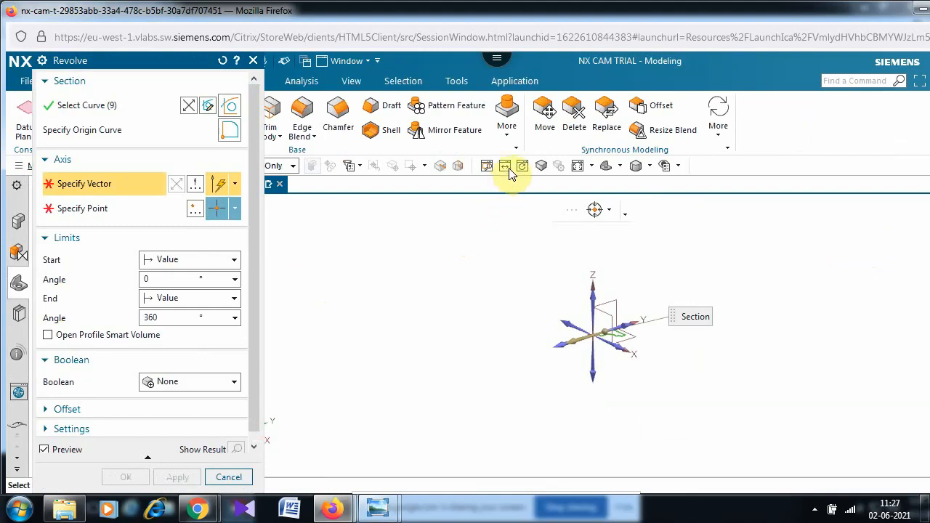
left_click(580, 167)
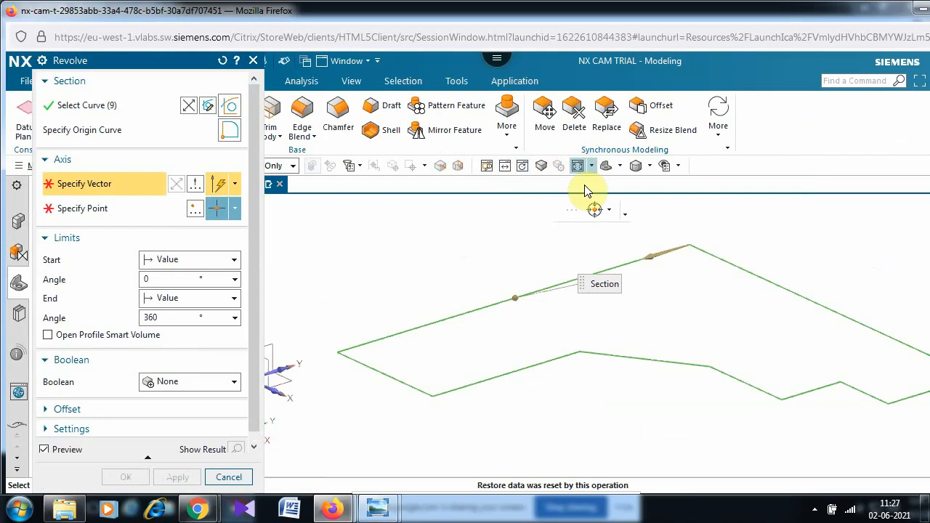
left_click(286, 393)
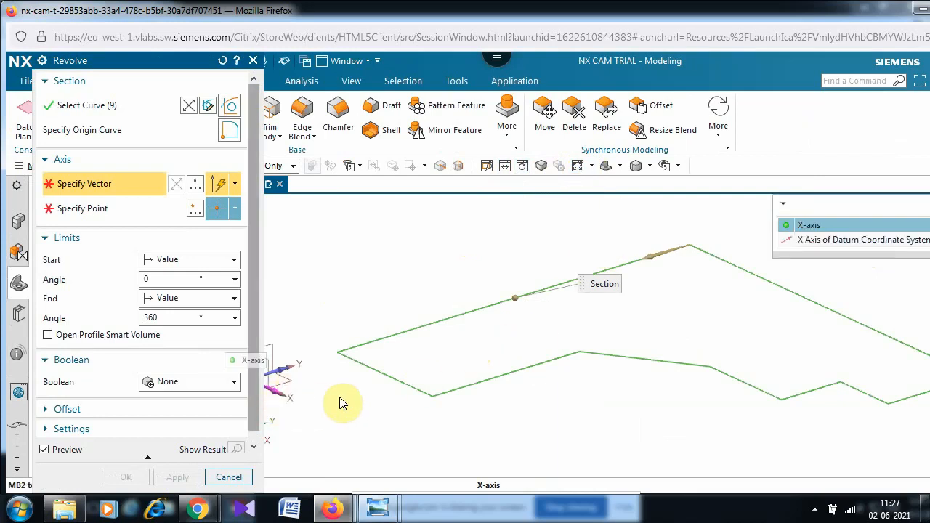
left_click(851, 225)
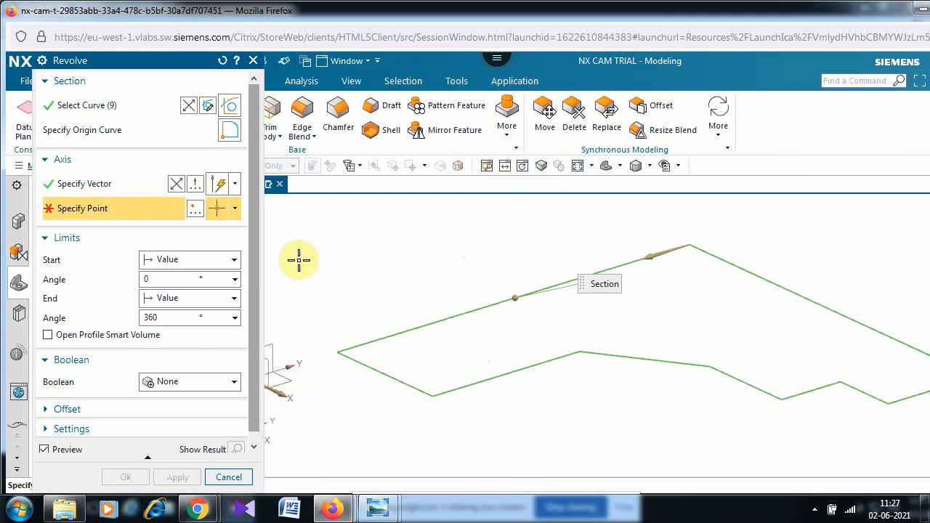
left_click(196, 209)
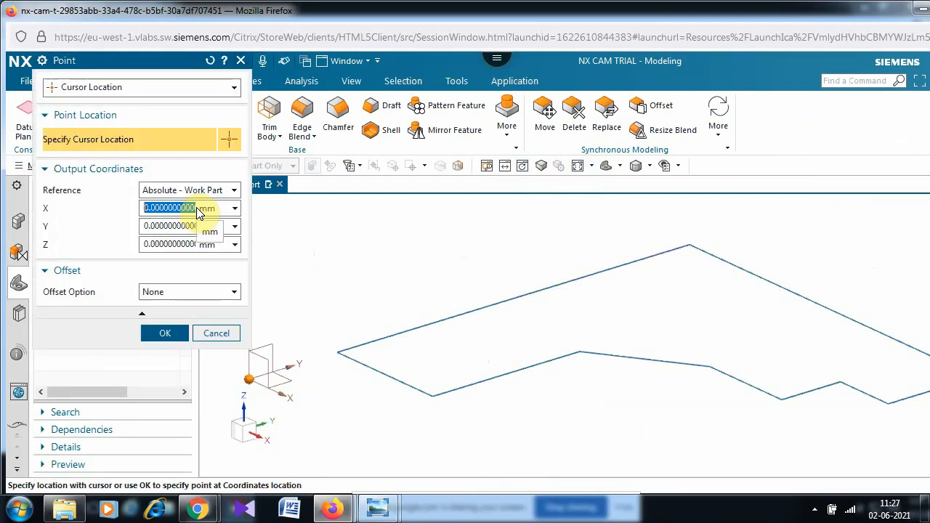
left_click(162, 335)
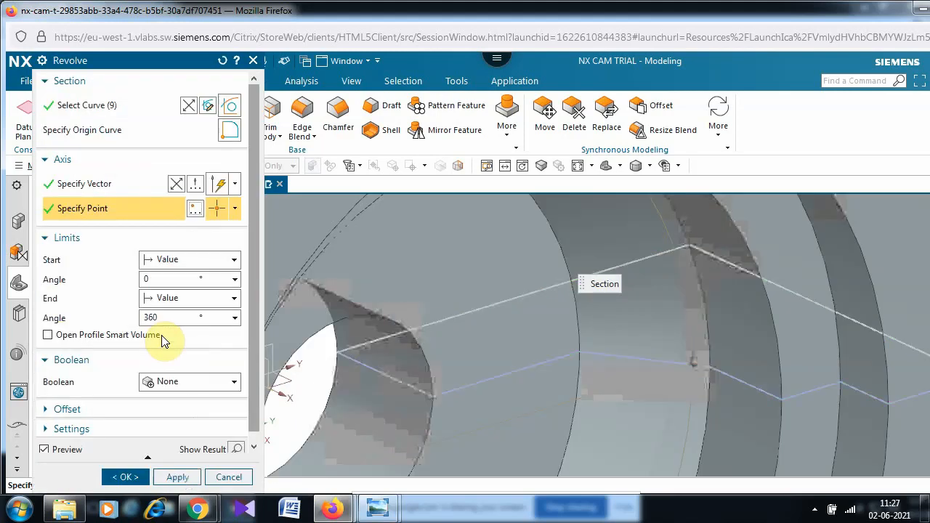
scroll(525, 326, "down", 4)
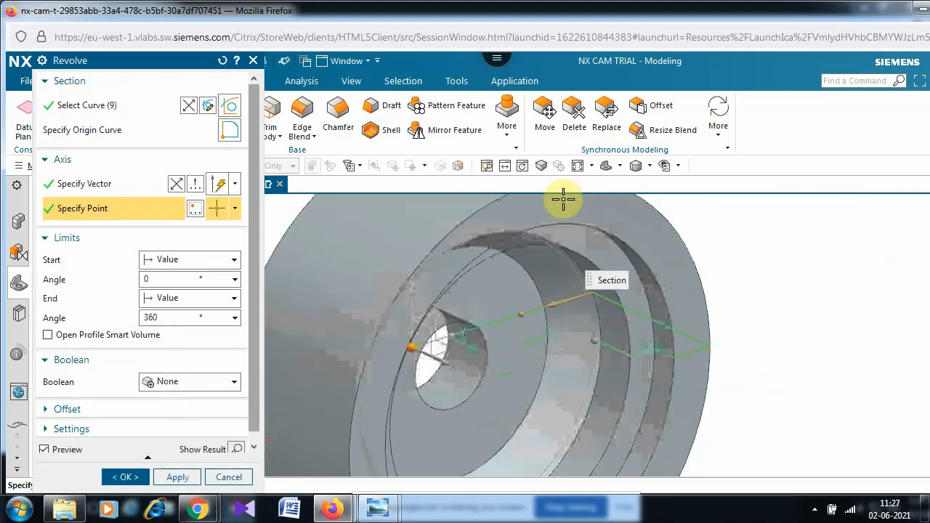
left_click(578, 166)
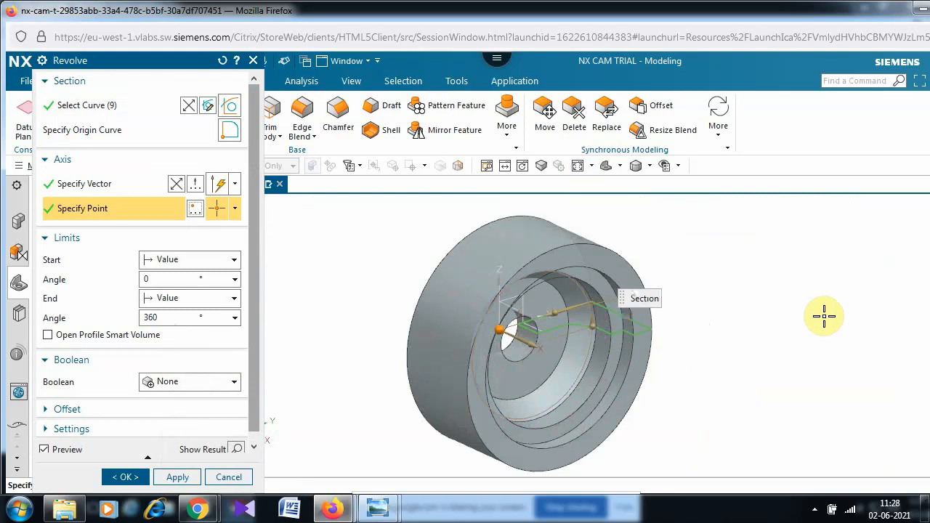
left_click(128, 477)
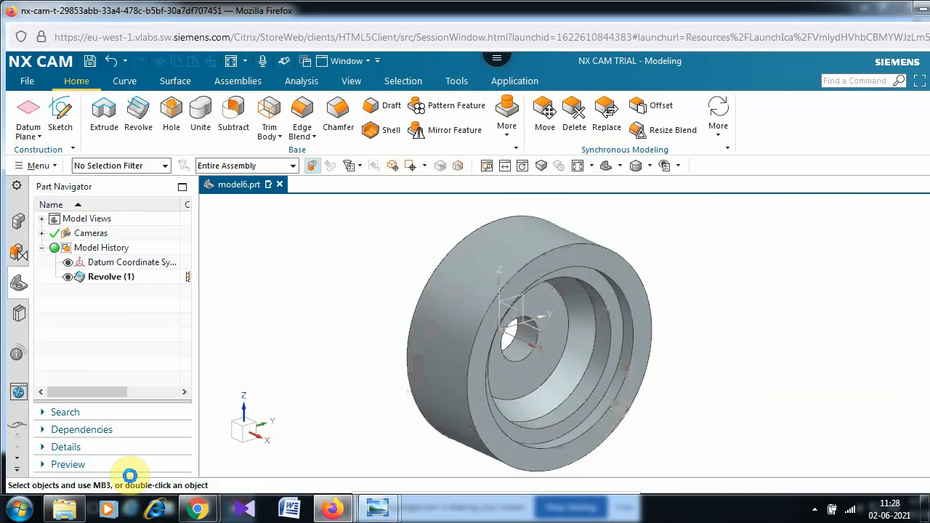
- Save the ring part as model6.prt in the C:\GR folder
left_click(26, 80)
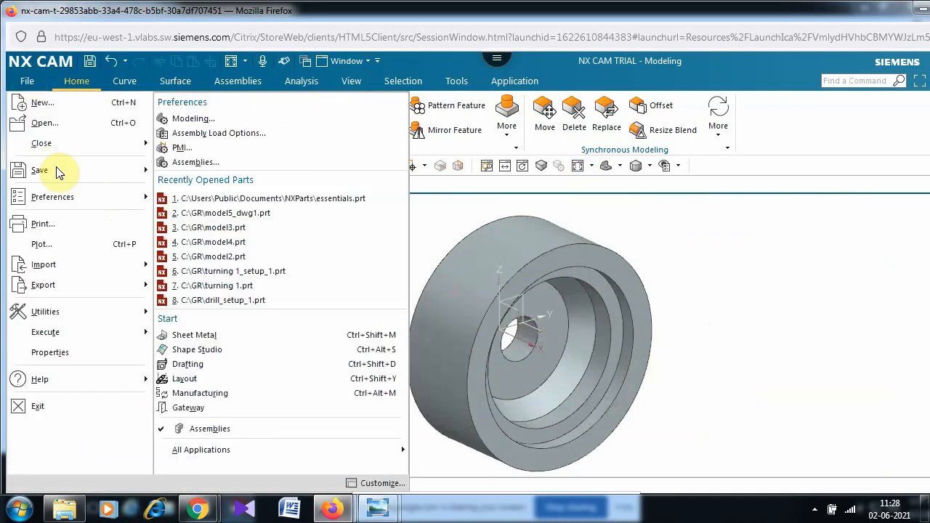
mouse_move(57, 171)
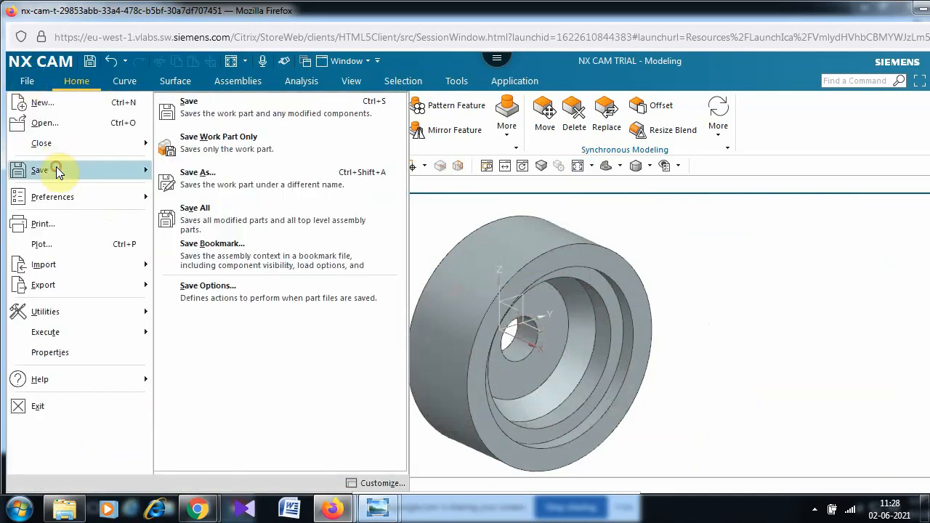
left_click(277, 127)
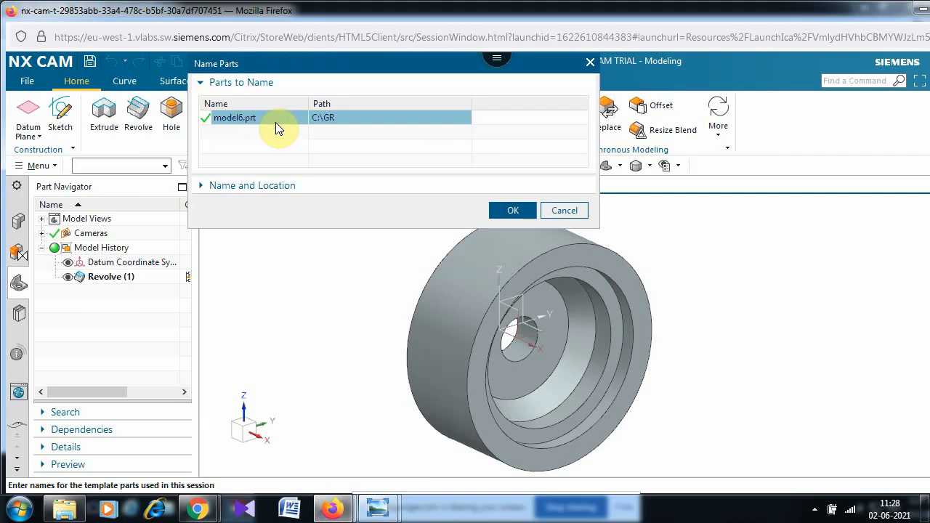
left_click(520, 209)
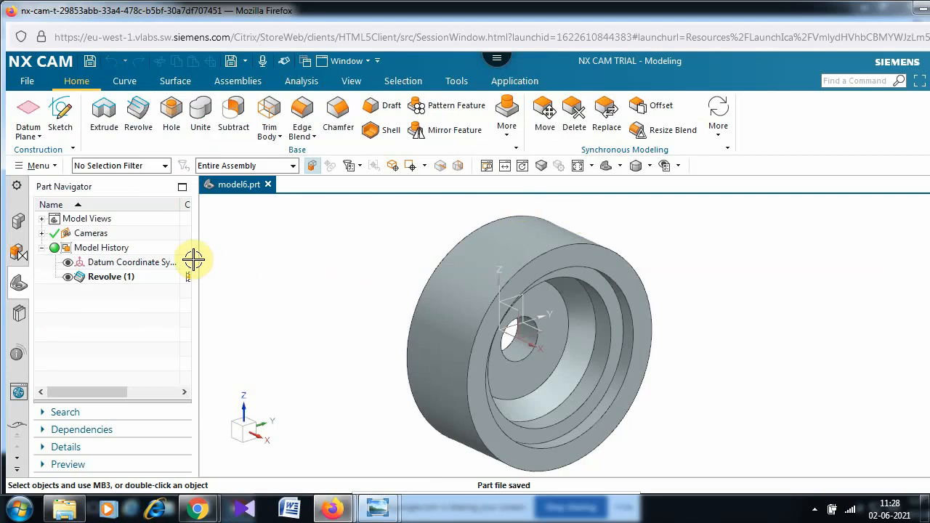
left_click(27, 81)
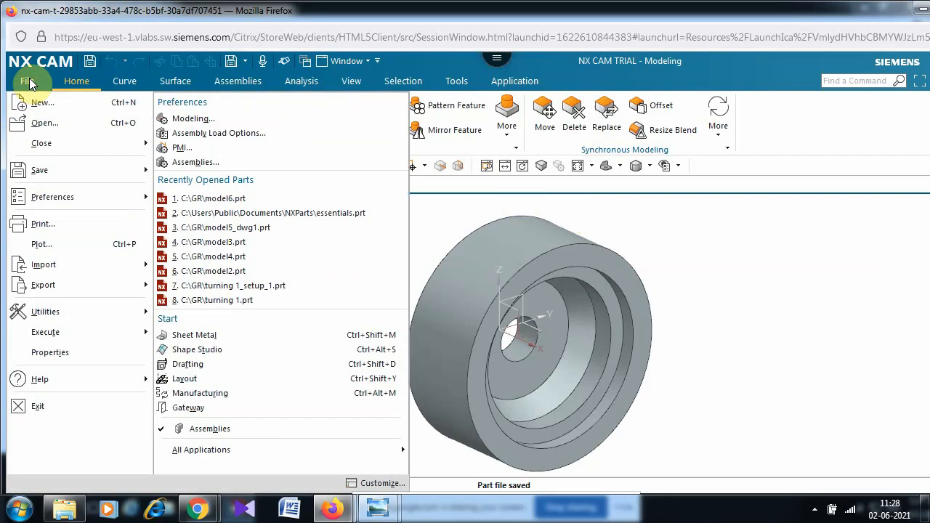
- Create model6_setup_1.prt from the Manufacturing Prismatic Turning and MillTurn template
left_click(48, 107)
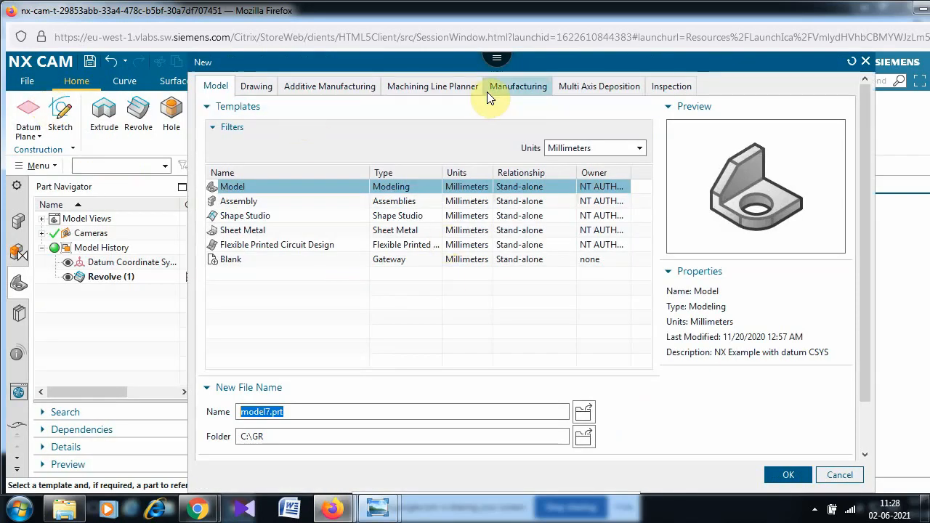
left_click(522, 93)
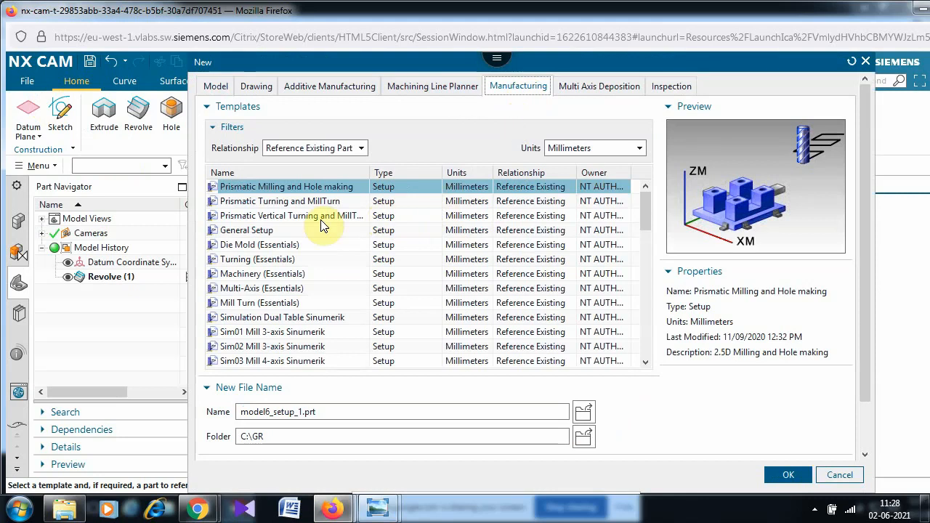
left_click(287, 203)
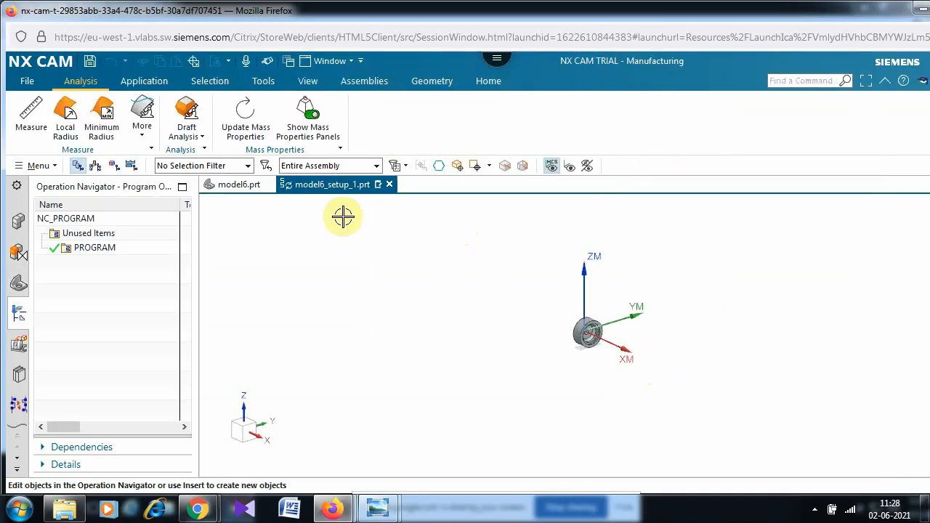
- Show the Operation Navigator's Geometry View, fit the part, and open WORKPIECE_MAIN
left_click(118, 167)
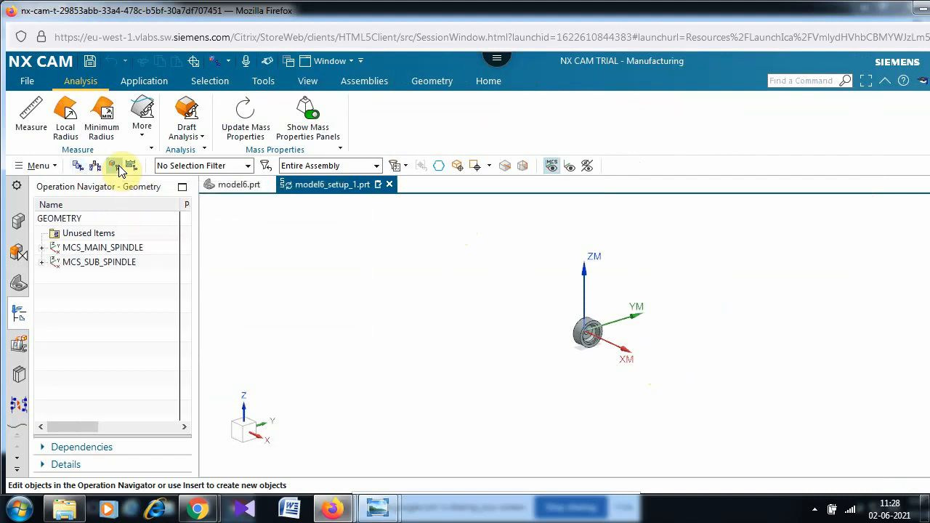
left_click(309, 81)
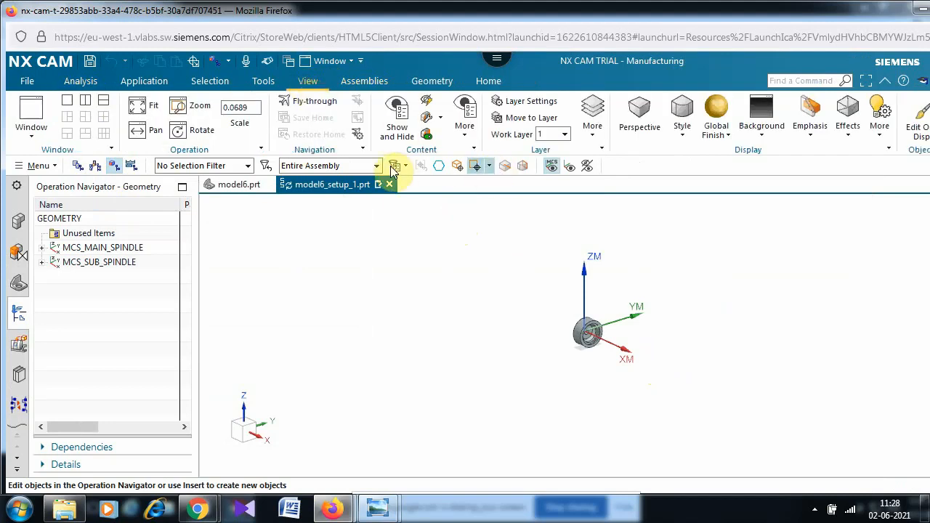
left_click(139, 105)
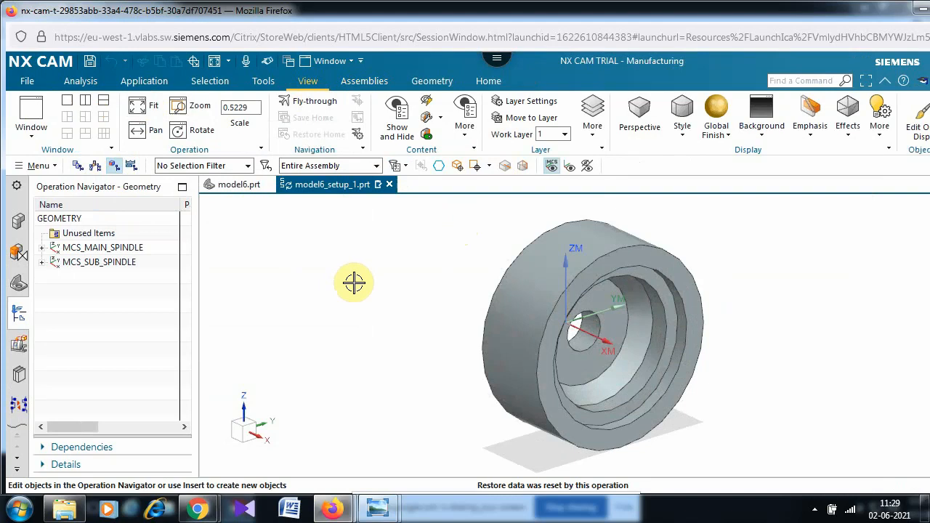
left_click(43, 248)
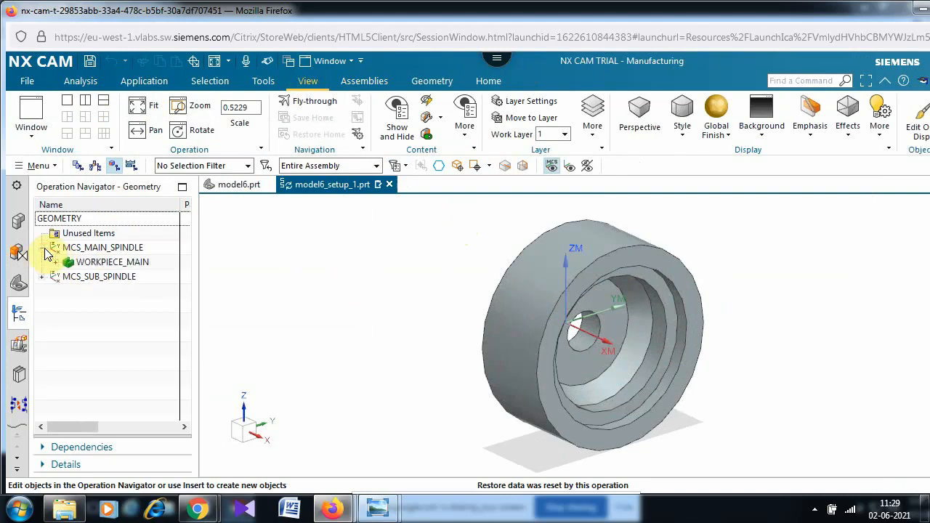
double_click(122, 264)
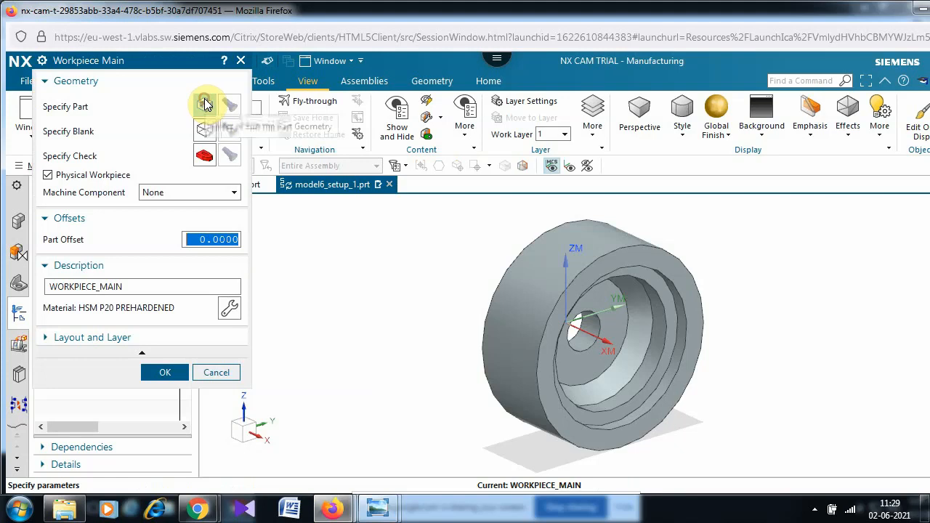
- Select the ring solid as the workpiece part geometry
left_click(204, 105)
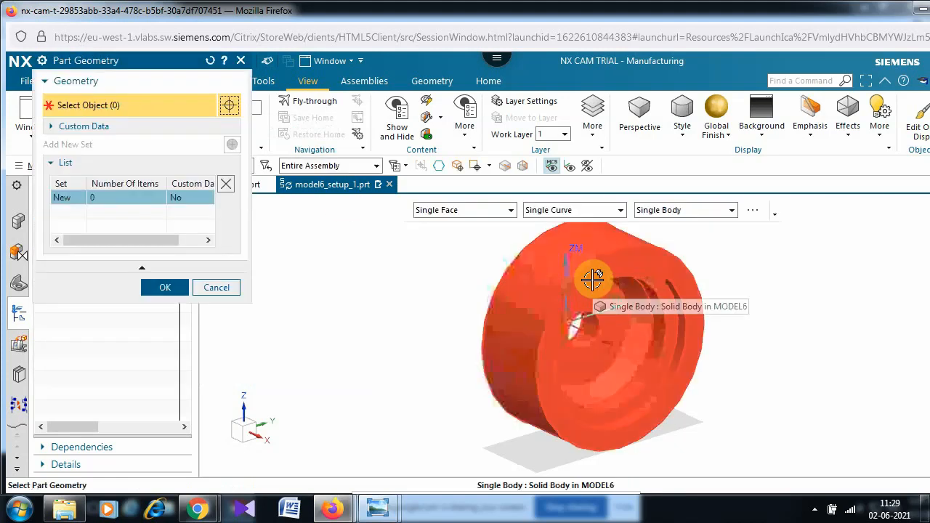
left_click(593, 279)
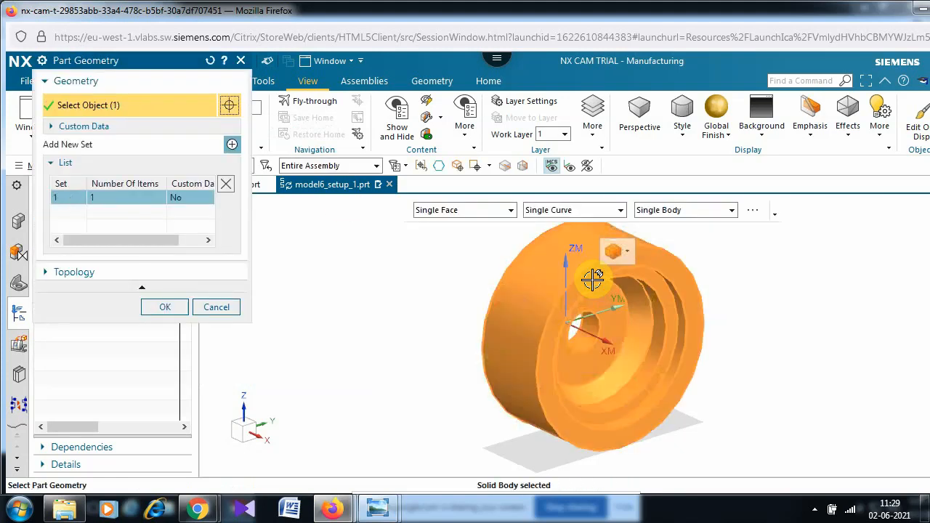
left_click(166, 306)
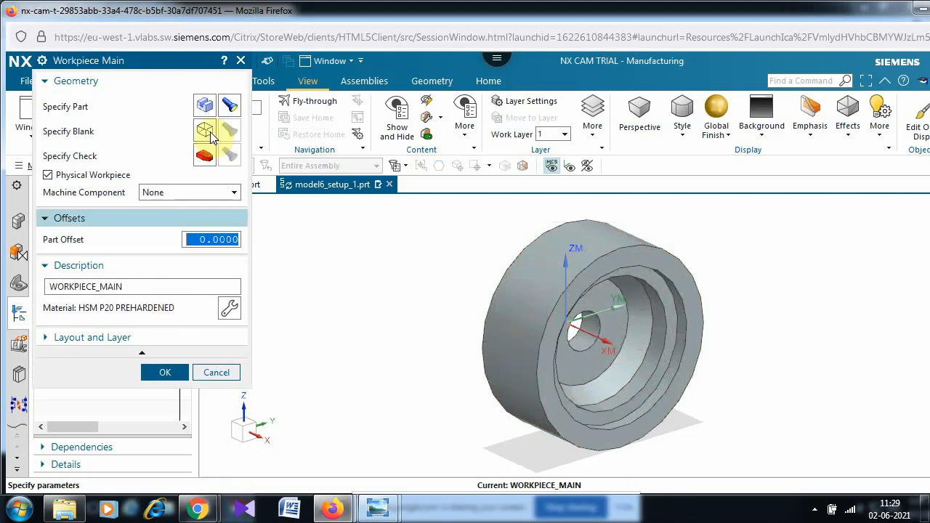
- Define the blank as a 150 × 60 bounding cylinder and confirm the workpiece
left_click(203, 131)
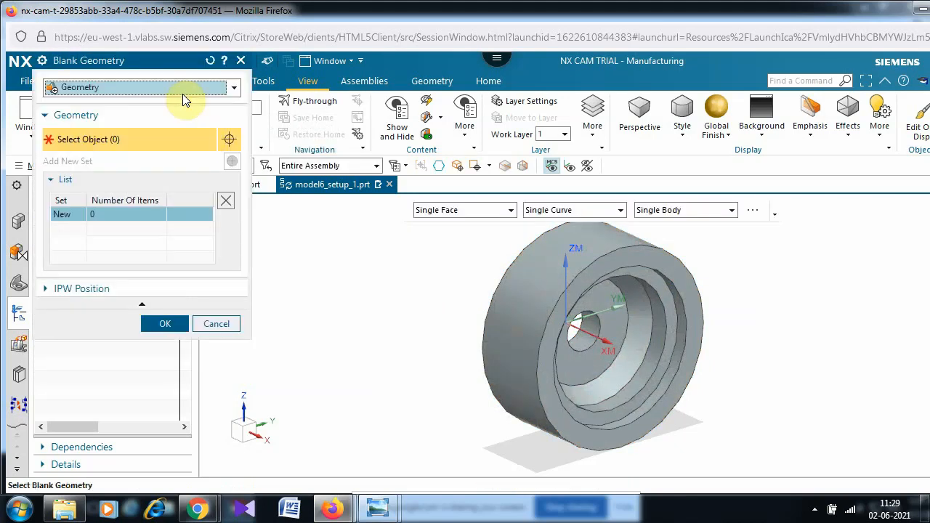
left_click(181, 87)
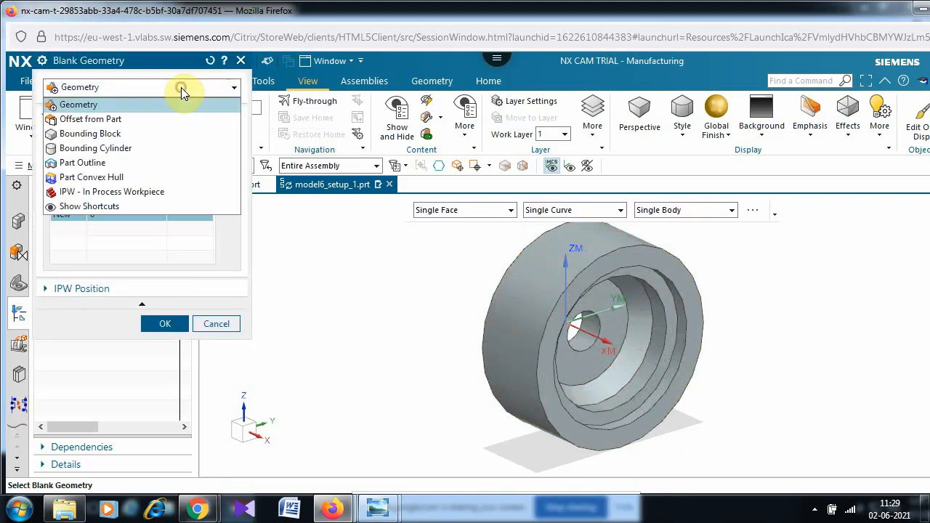
left_click(162, 157)
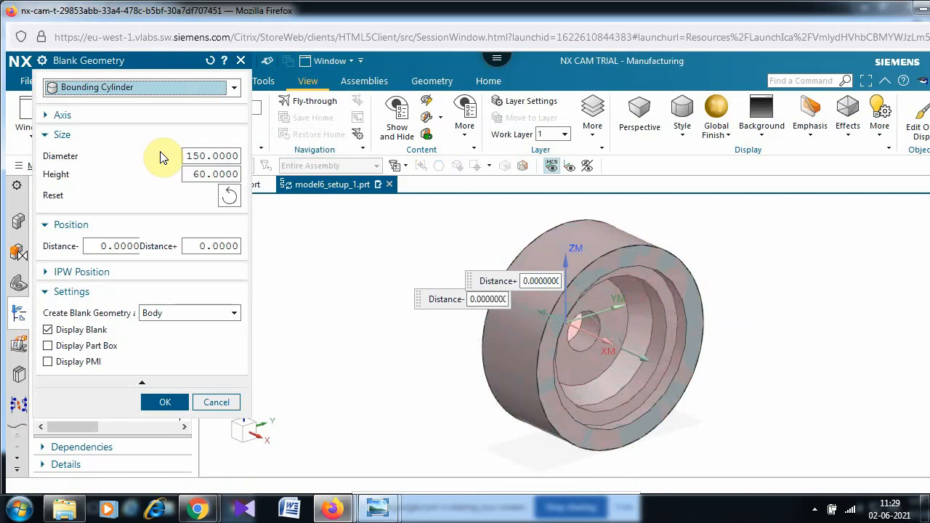
left_click(49, 331)
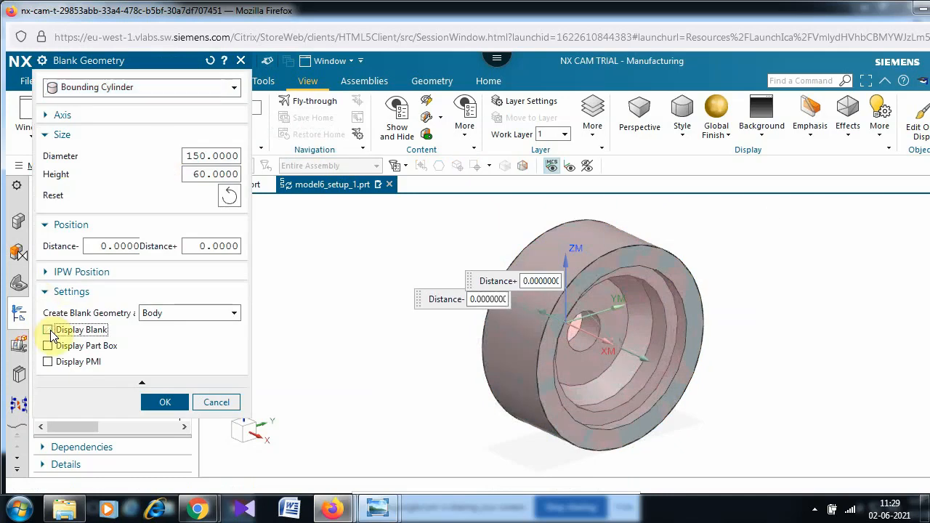
left_click(153, 404)
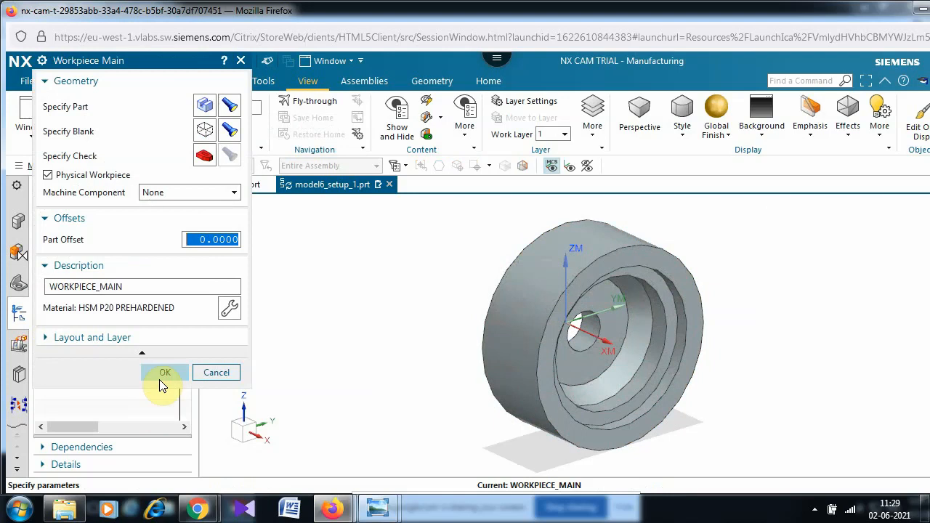
left_click(165, 374)
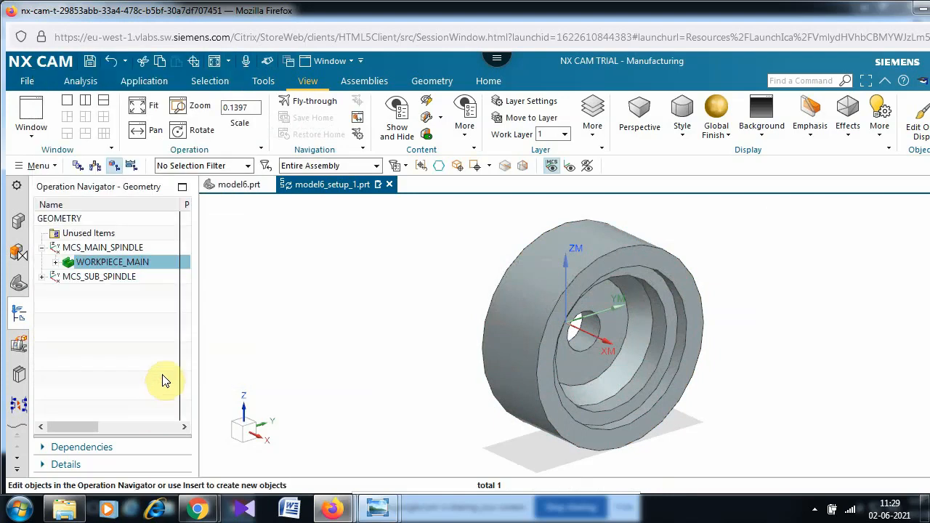
- Start Create Operation from the Home tab and switch its Type to centerline
left_click(477, 78)
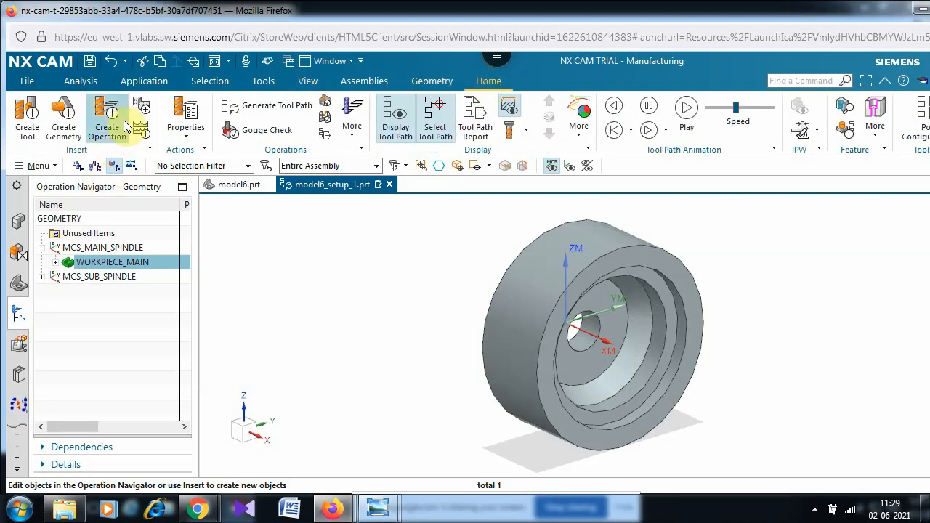
left_click(109, 119)
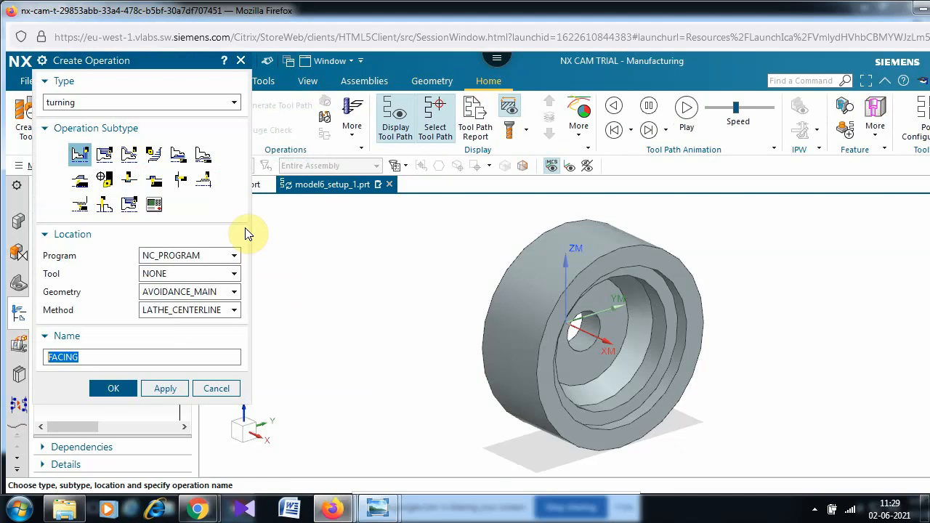
mouse_move(179, 154)
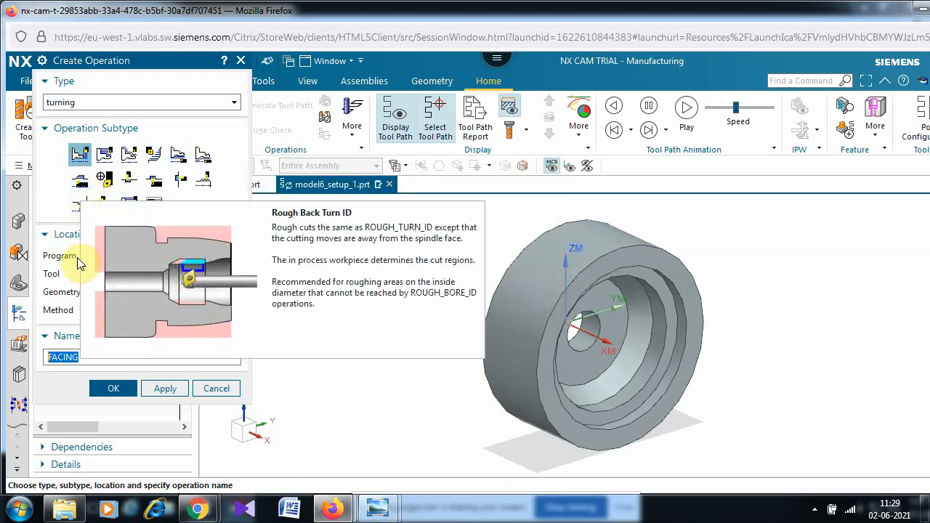
left_click(157, 103)
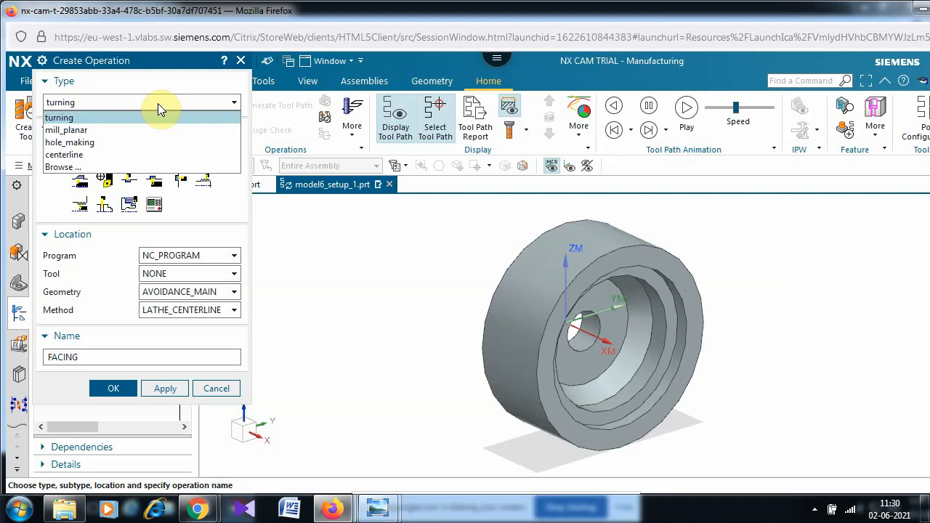
left_click(138, 155)
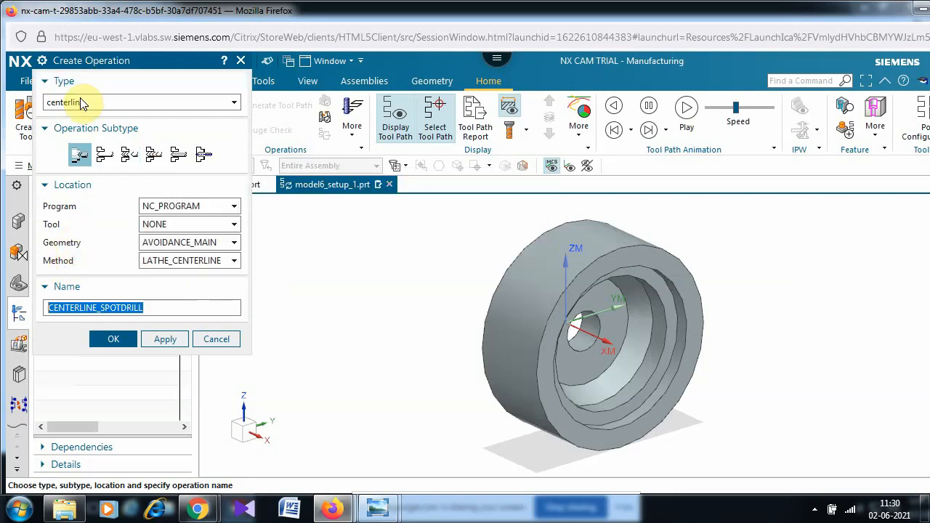
- Create a Centerline Drilling operation, orbit the ring to inspect its bore, and begin a new tool
left_click(105, 157)
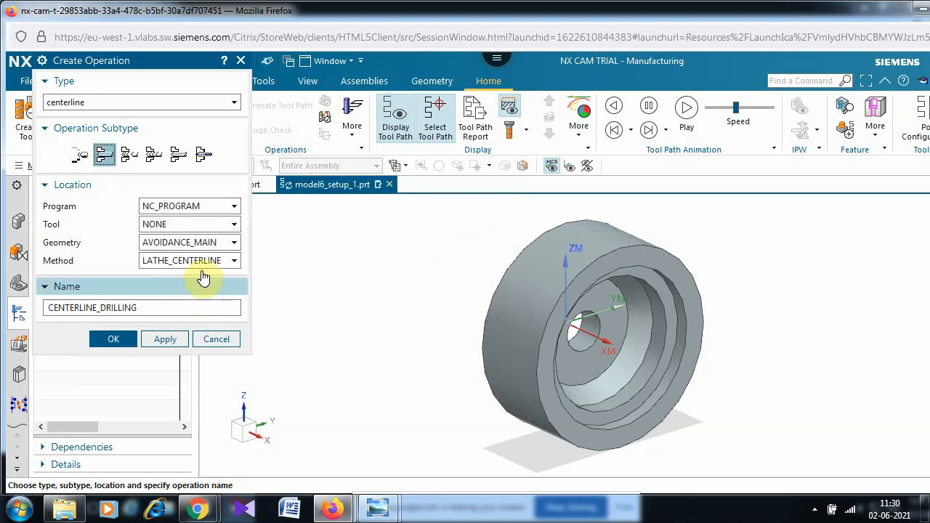
left_click(109, 345)
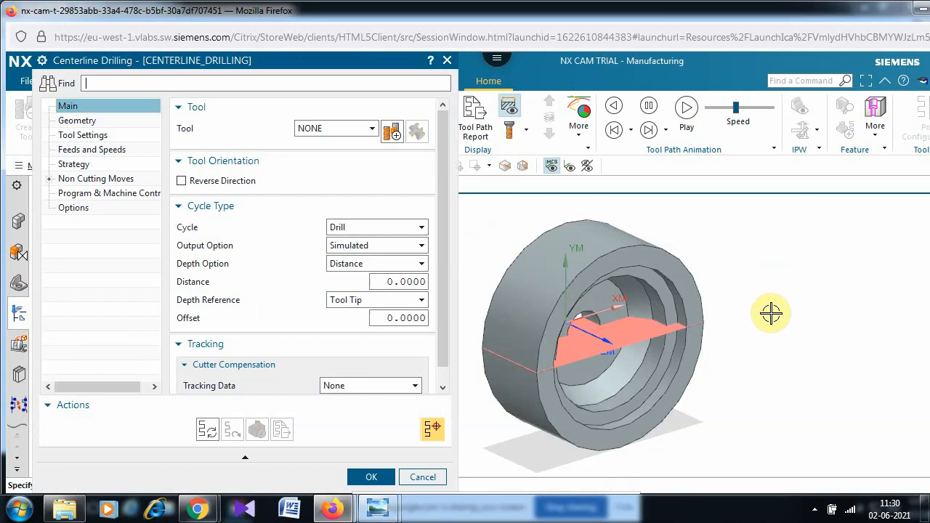
middle_click_drag(783, 370, 805, 376)
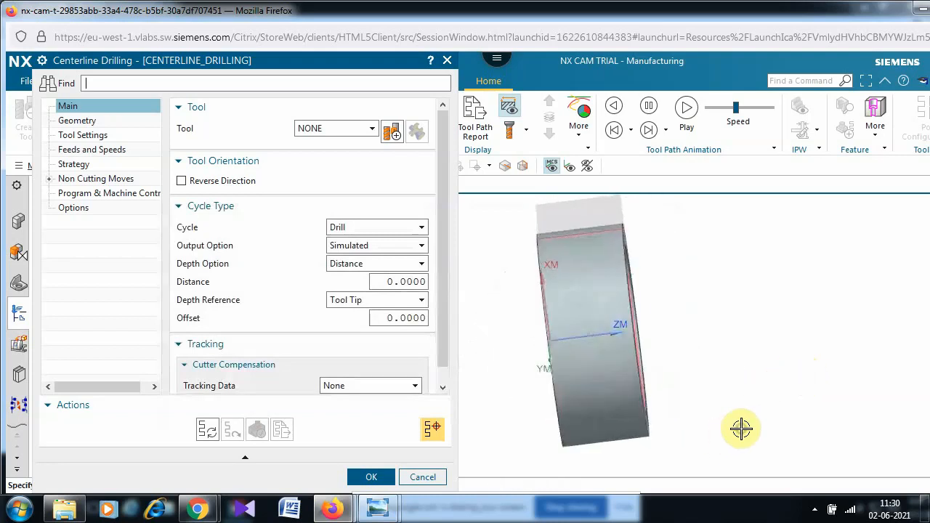
mouse_move(731, 434)
middle_mouse_down()
mouse_move(721, 434)
mouse_move(753, 434)
mouse_move(727, 434)
middle_mouse_up()
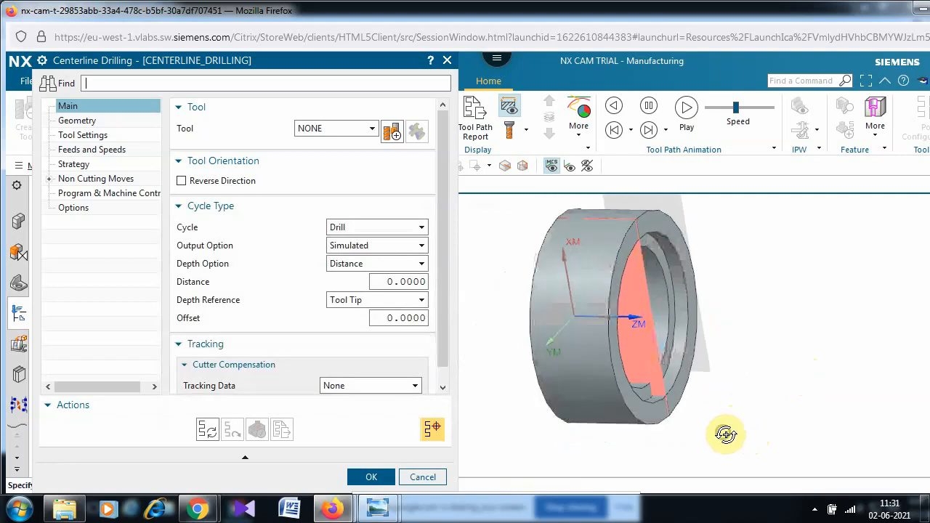
scroll(800, 314, "down", 2)
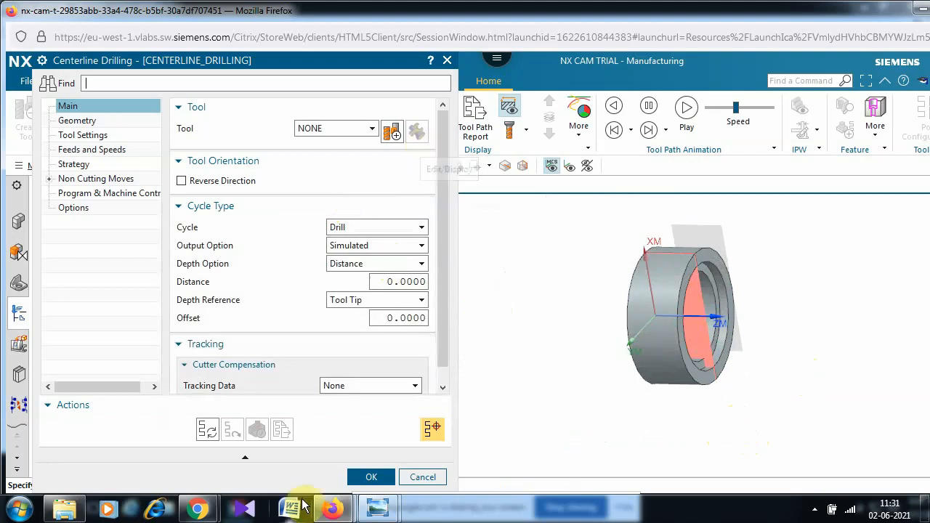
left_click(391, 133)
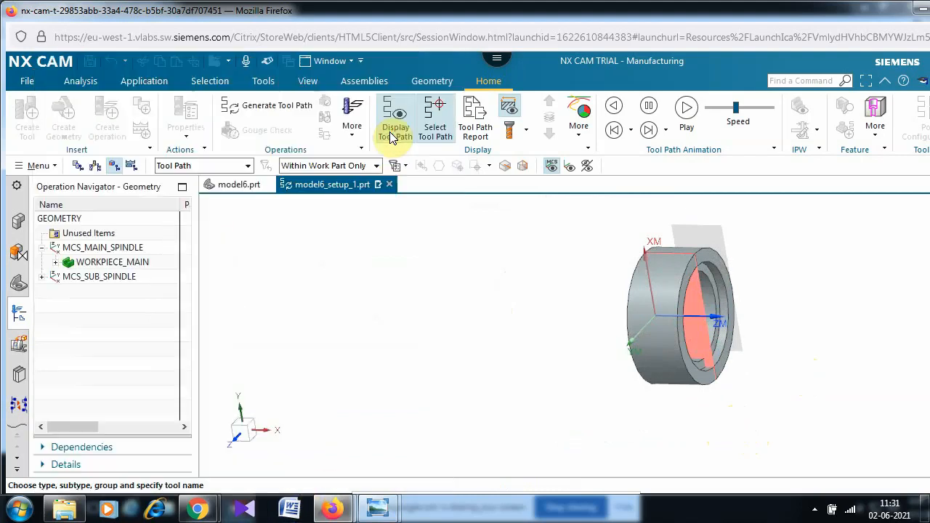
- Create an STD_DRILL tool with diameter 30 and tool number 1
left_click(80, 209)
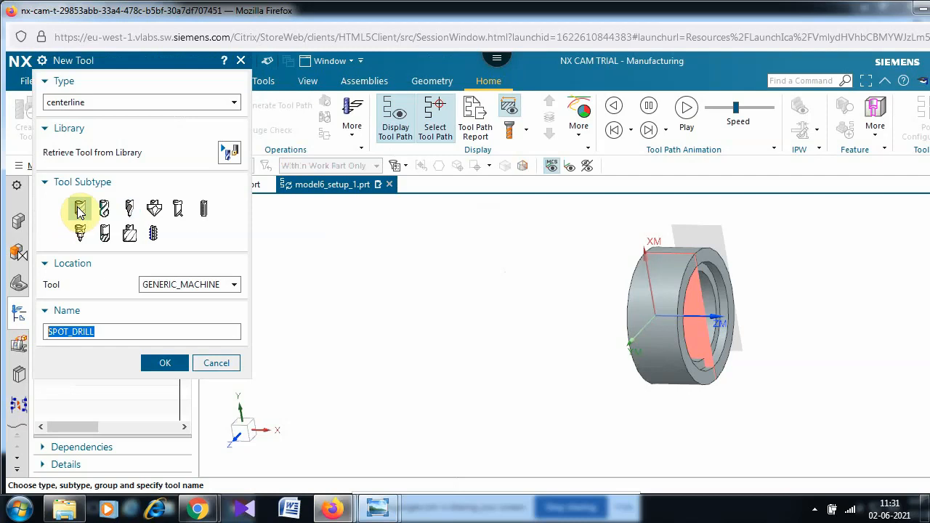
left_click(80, 209)
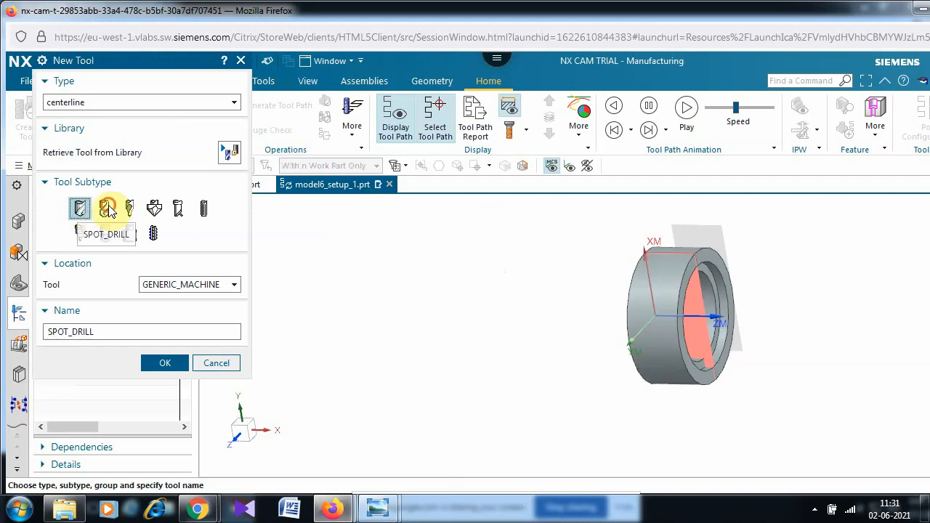
left_click(107, 210)
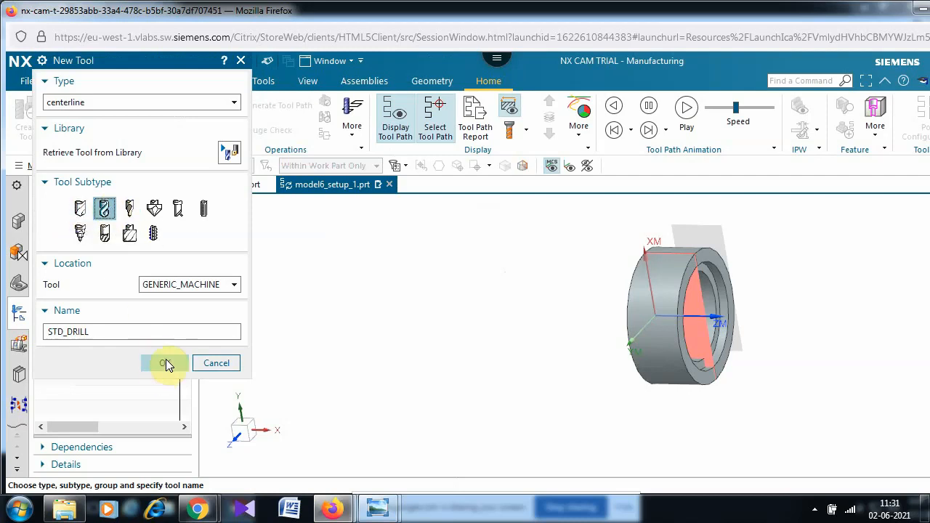
left_click(167, 362)
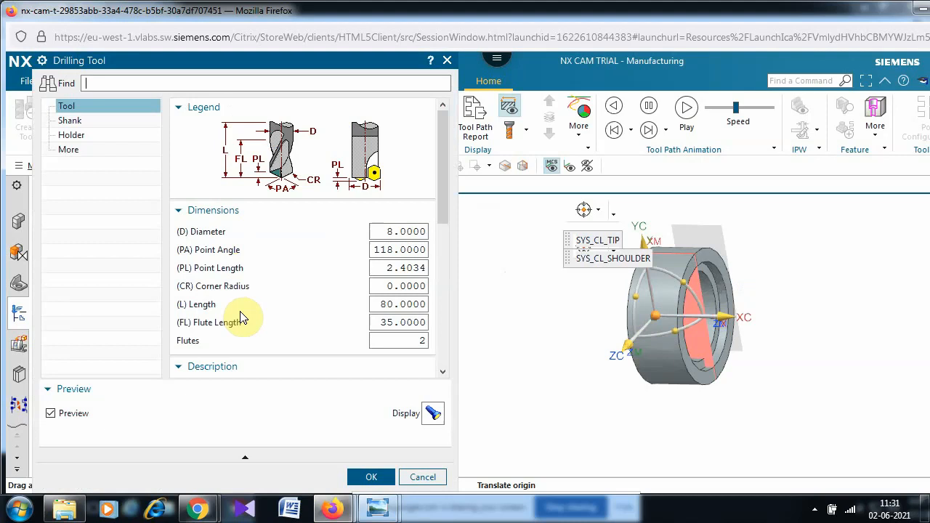
double_click(383, 233)
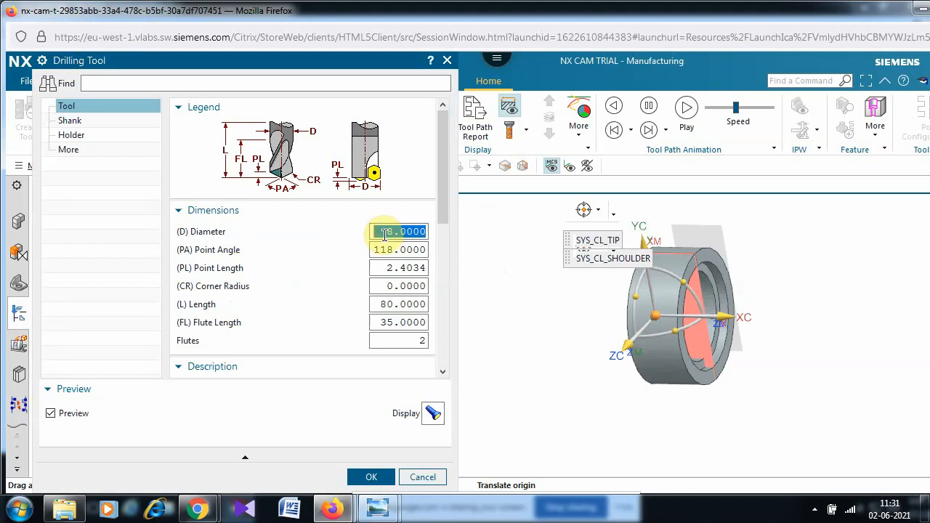
type("30")
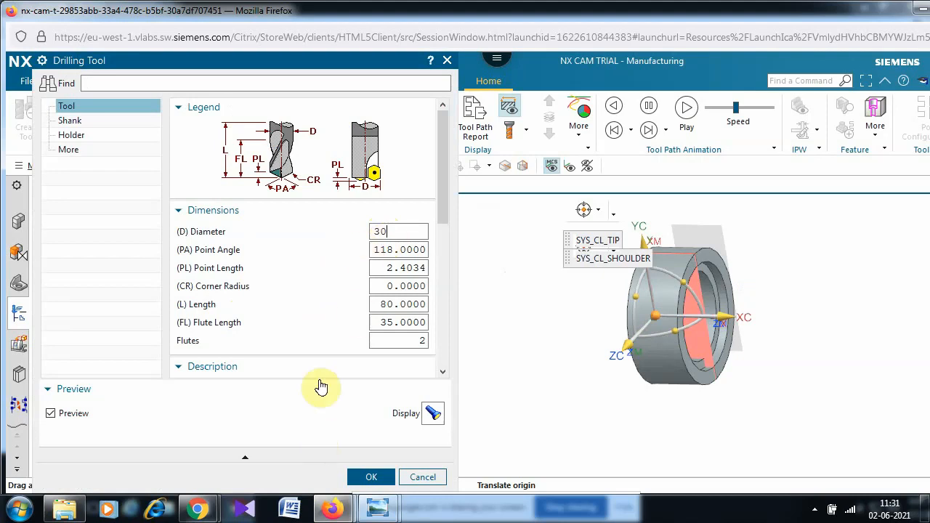
scroll(322, 378, "down", 4)
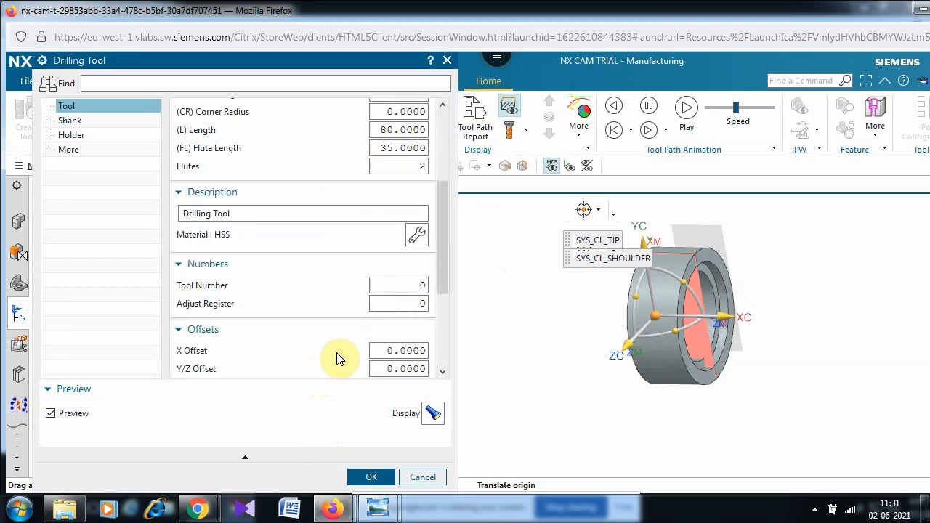
left_click(403, 291)
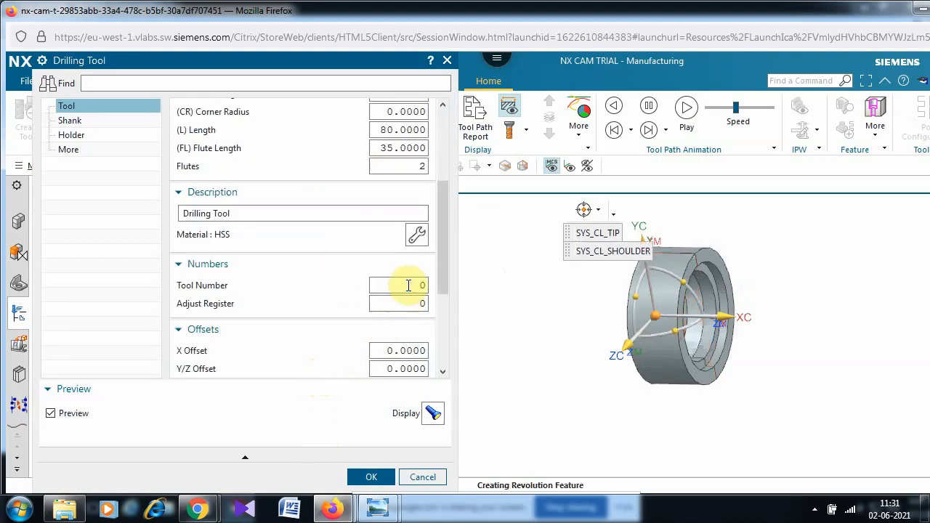
left_click(408, 285)
left_click_drag(409, 285, 431, 290)
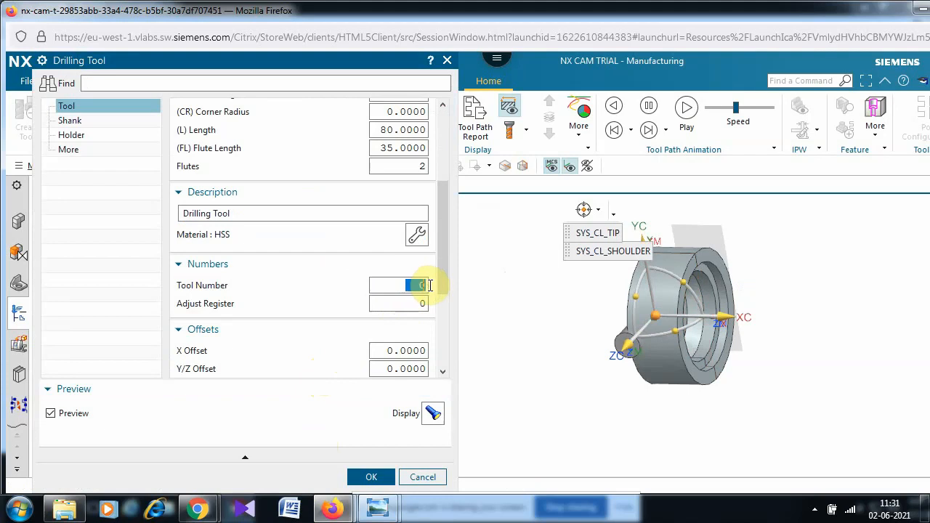
type("1")
left_click(375, 480)
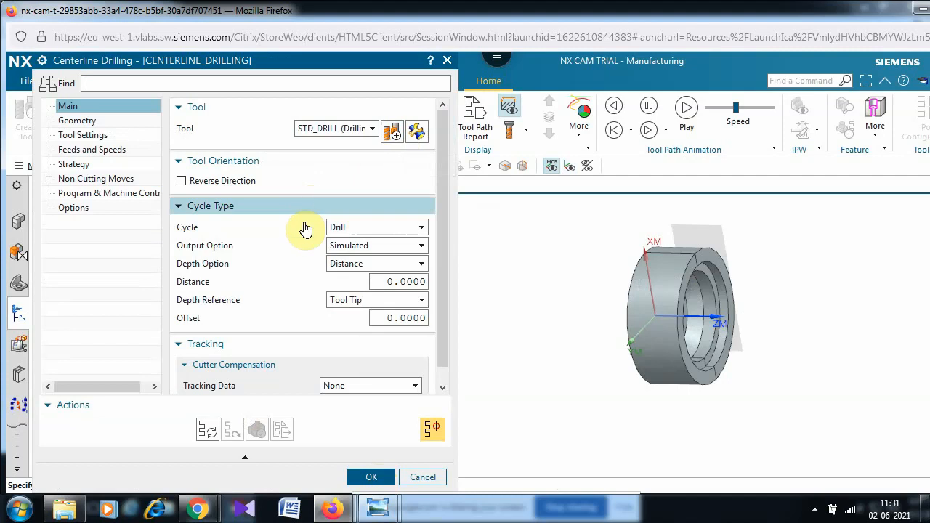
- Generate the centerline drilling path, dismiss the Last Tool Position notice, and open Geometry
scroll(305, 229, "down", 1)
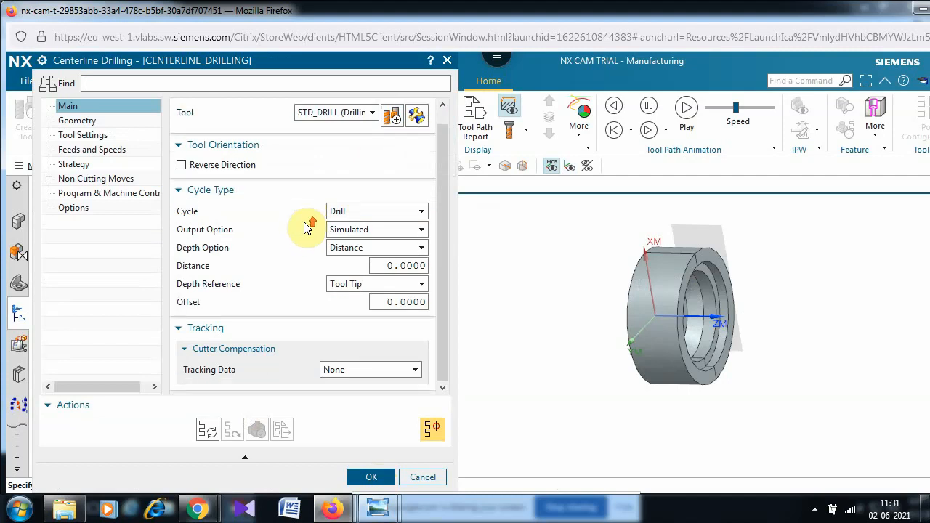
scroll(306, 229, "up", 1)
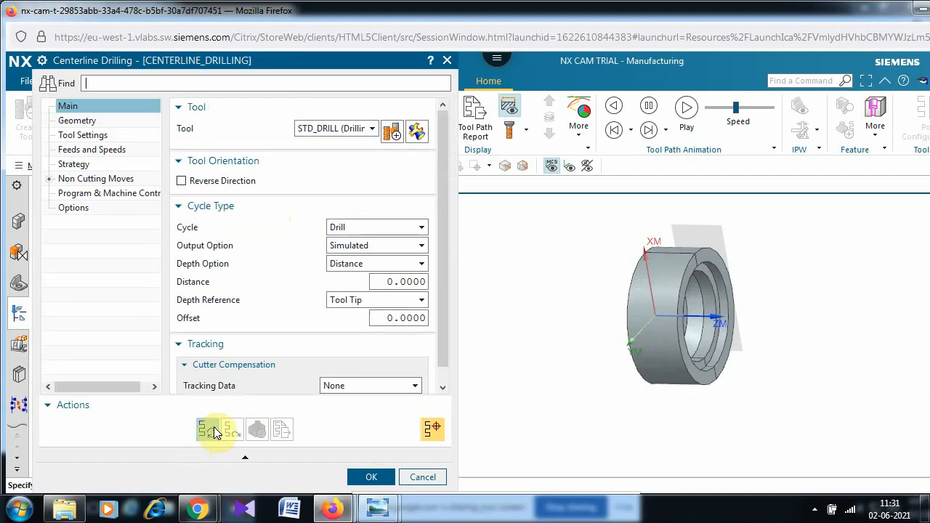
left_click(261, 413)
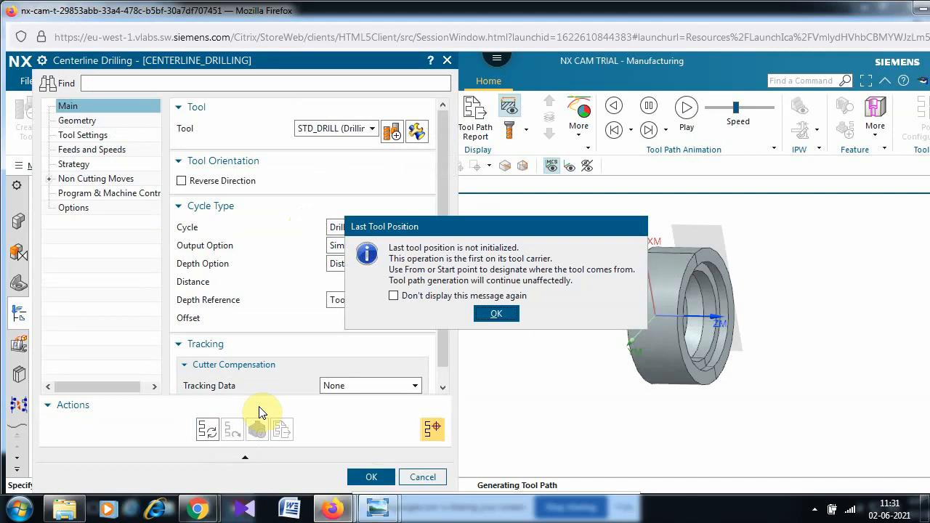
left_click(500, 314)
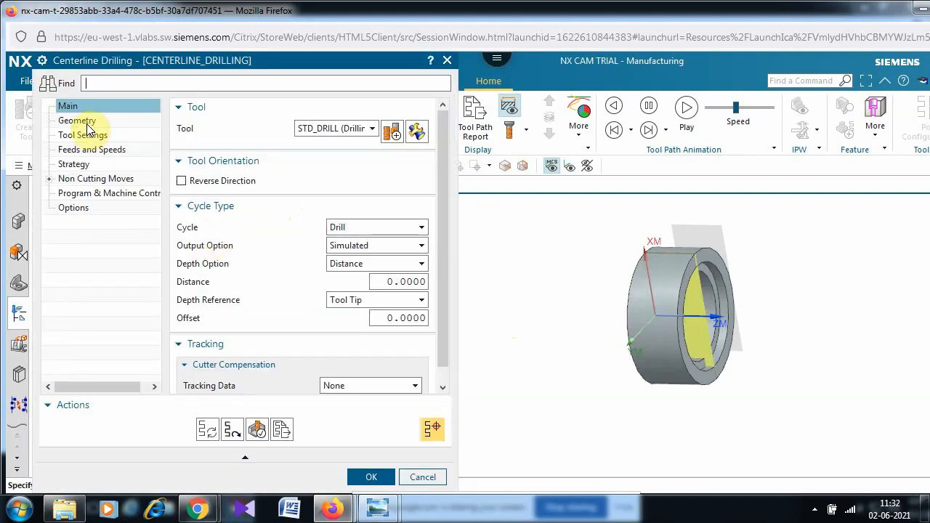
left_click(86, 122)
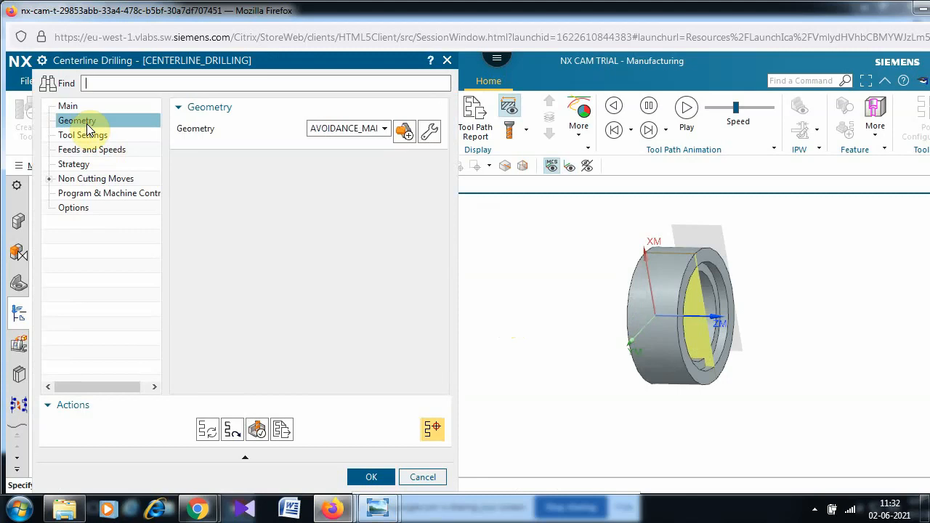
- Give AVOIDANCE_MAIN a specified From Point at the ring's upper right, then return to Main
left_click(431, 132)
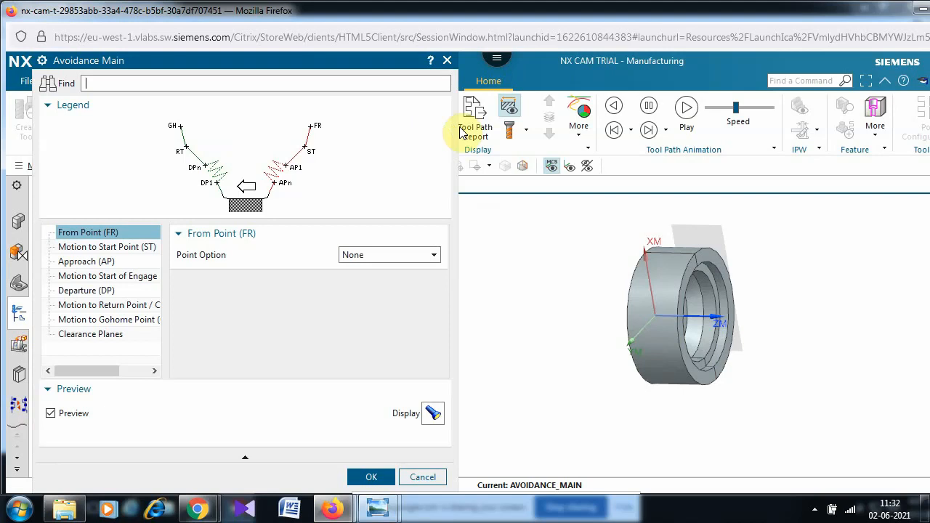
left_click(416, 256)
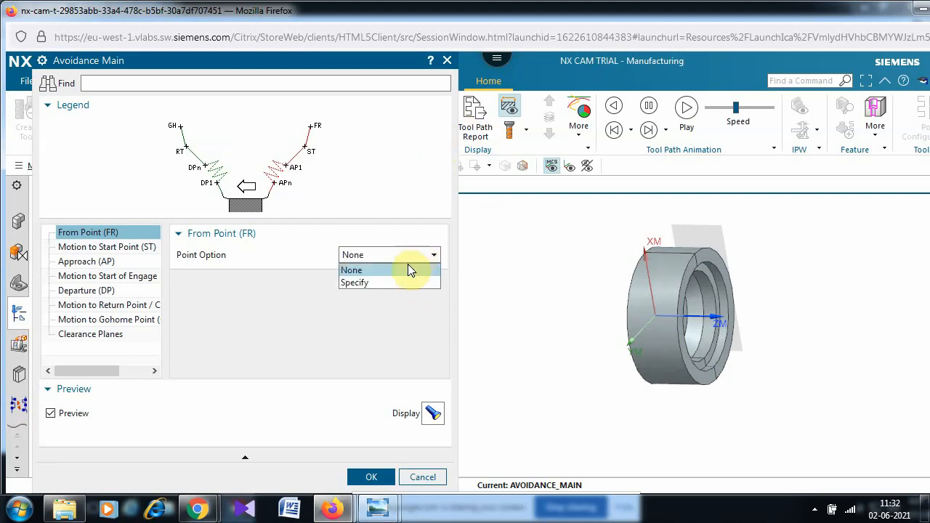
left_click(395, 283)
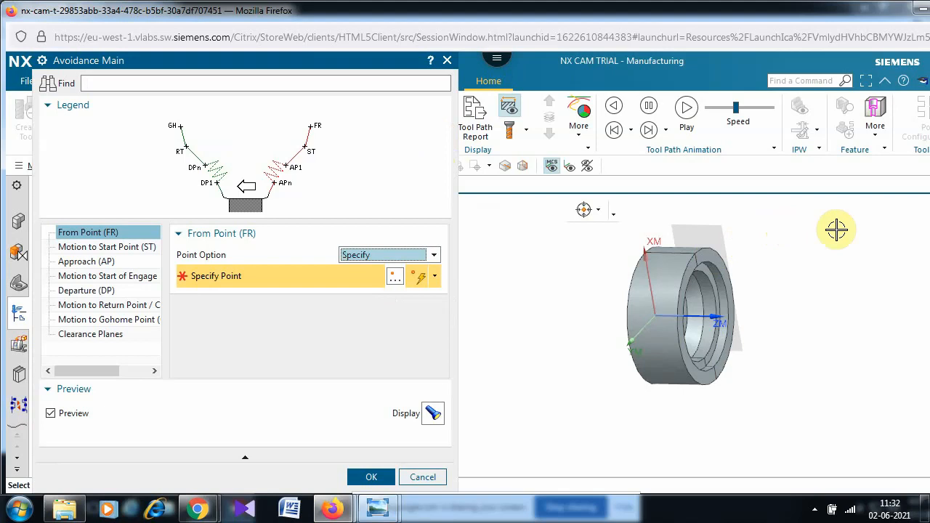
left_click(794, 230)
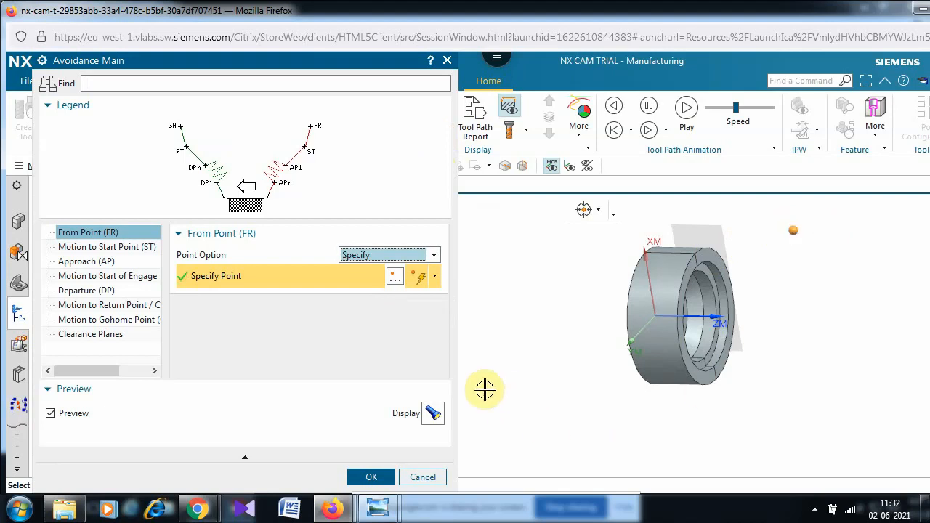
left_click(370, 478)
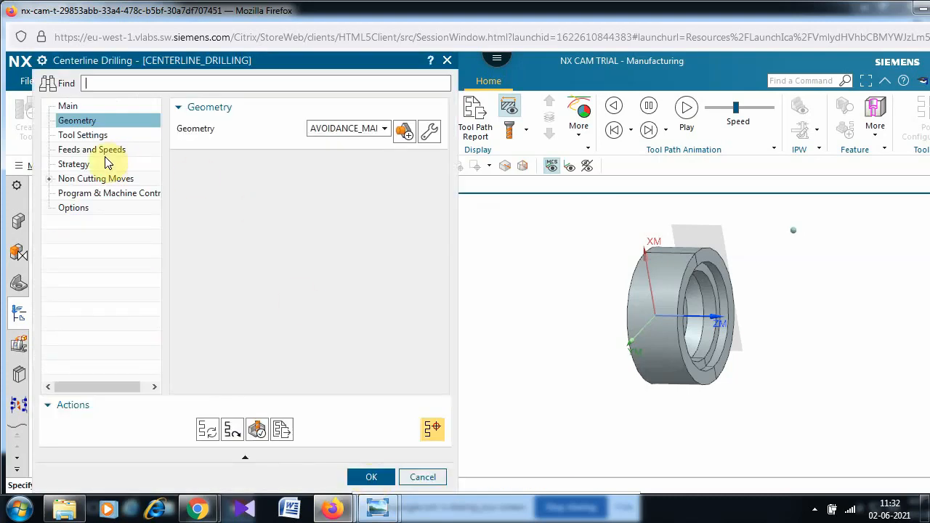
left_click(71, 107)
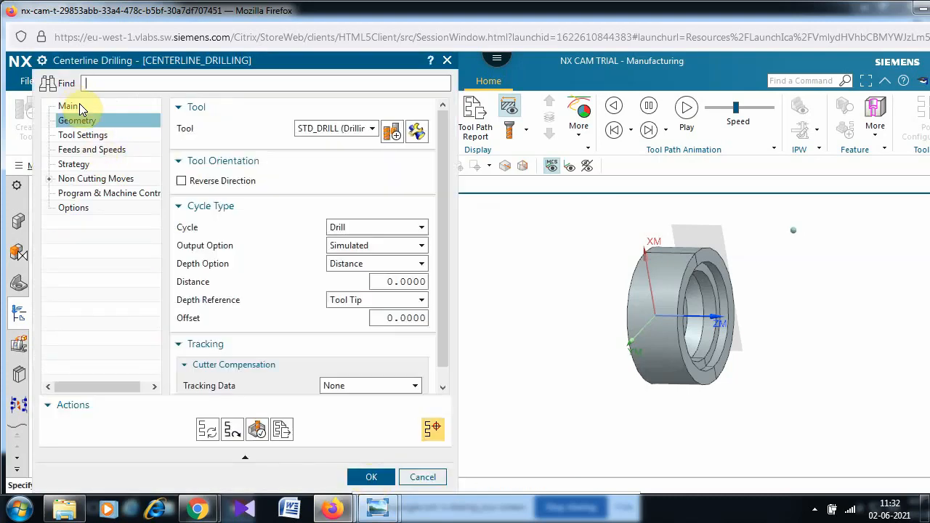
- Regenerate the drilling tool path and open its 3D Dynamic verification
left_click(206, 431)
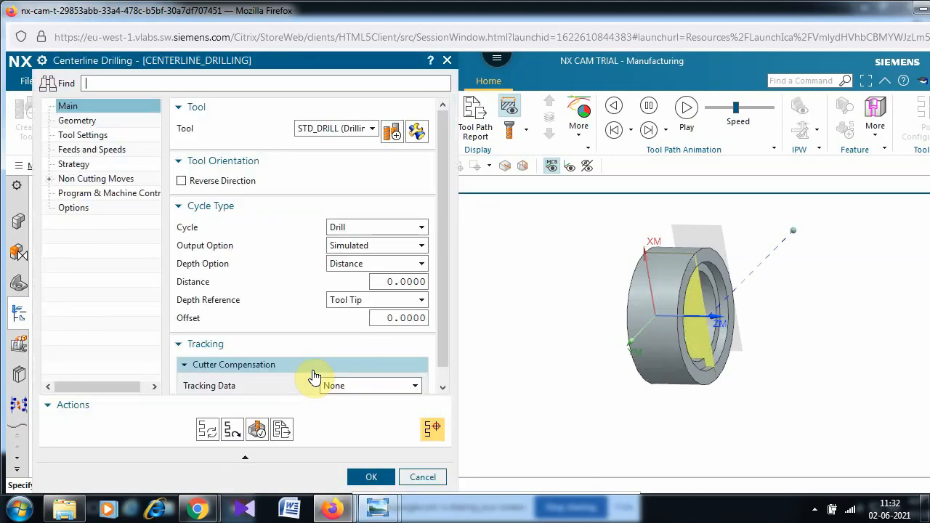
left_click(256, 430)
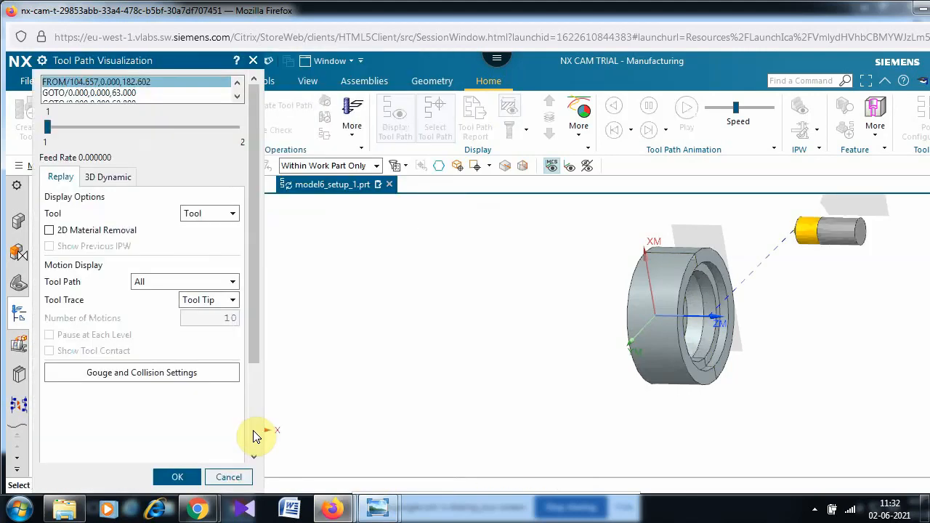
left_click(102, 177)
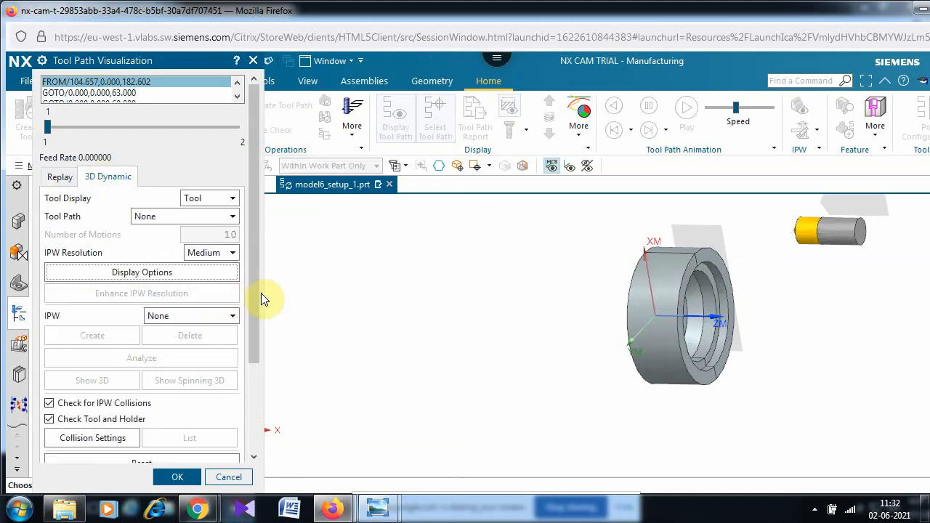
left_click_drag(253, 308, 250, 471)
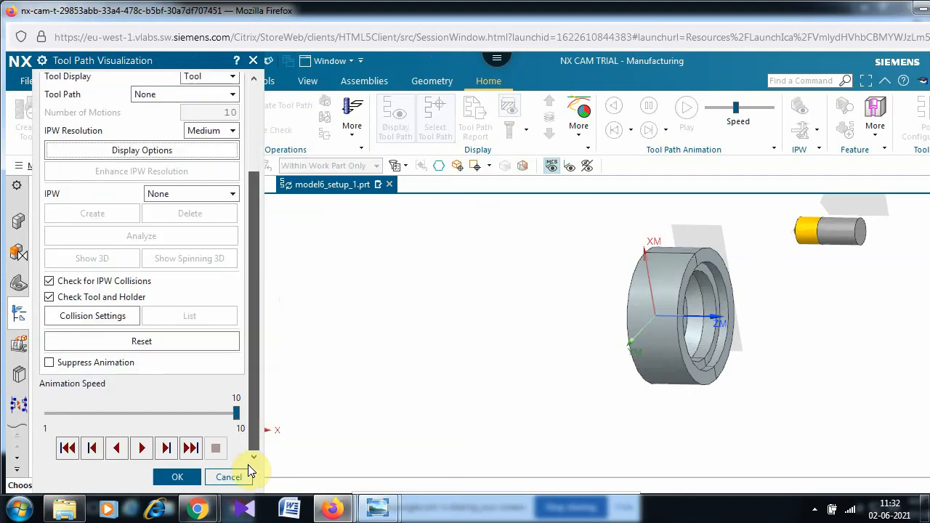
- Play the drilling simulation at animation speed 3, then return to Centerline Drilling
left_click(84, 414)
left_click(84, 414)
left_click(84, 412)
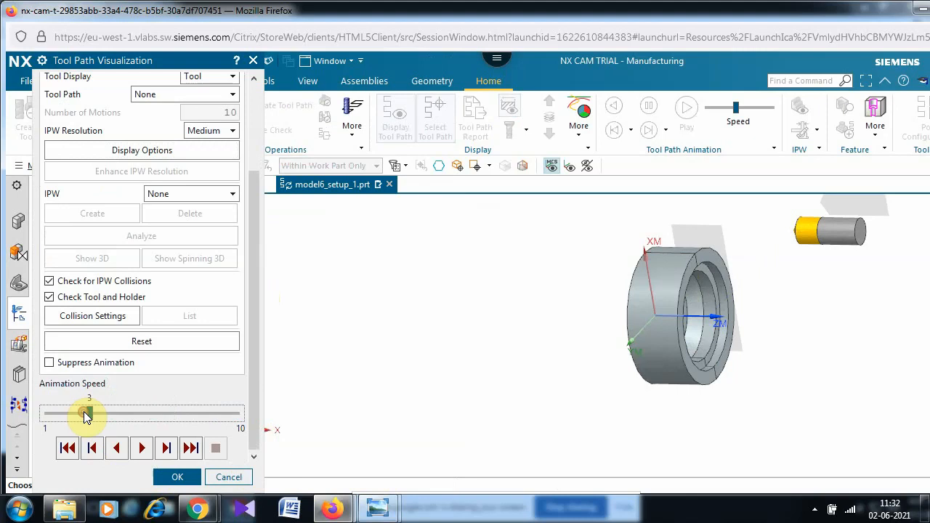
left_click(142, 451)
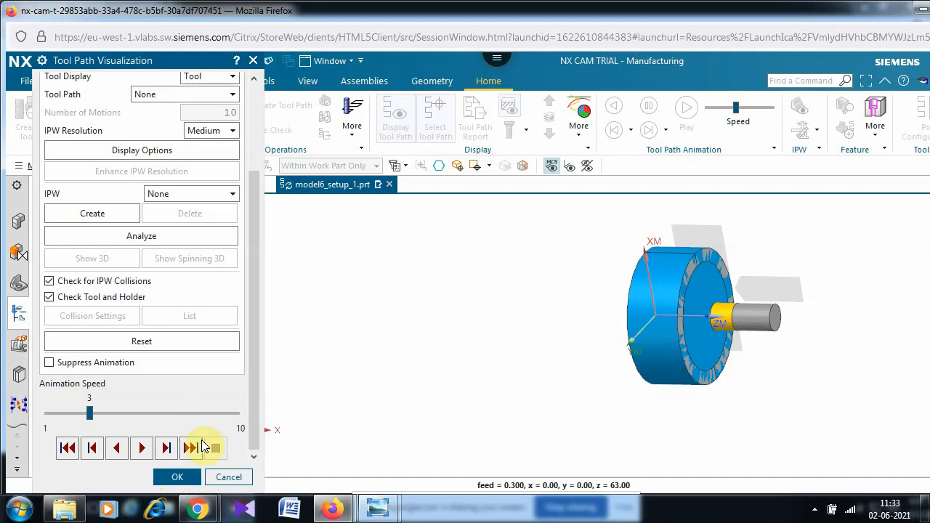
left_click(180, 478)
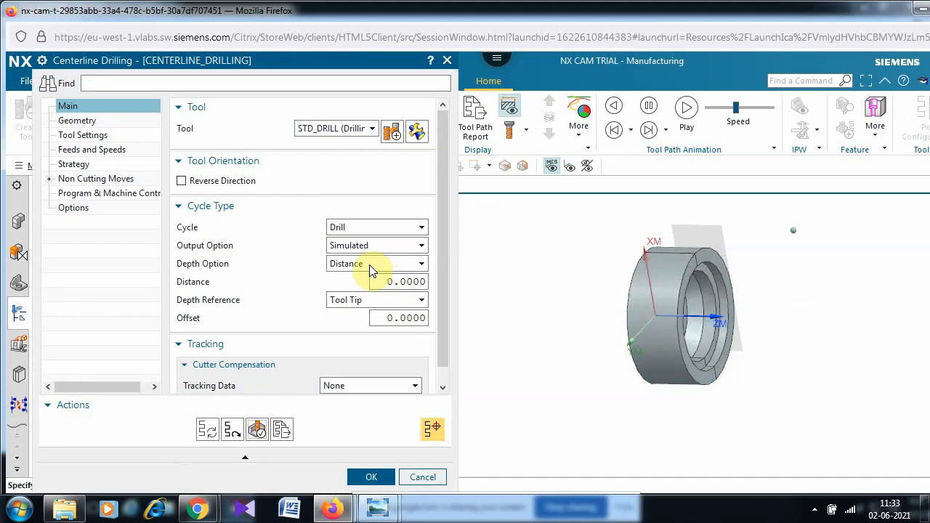
- Keep Tool Tip as depth reference and set the depth option to End Point on the part face
left_click(347, 305)
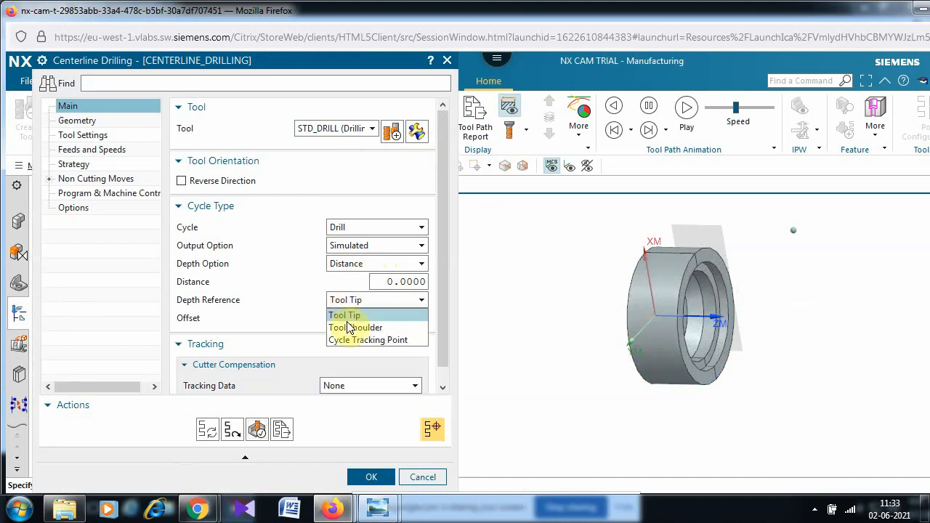
left_click(352, 319)
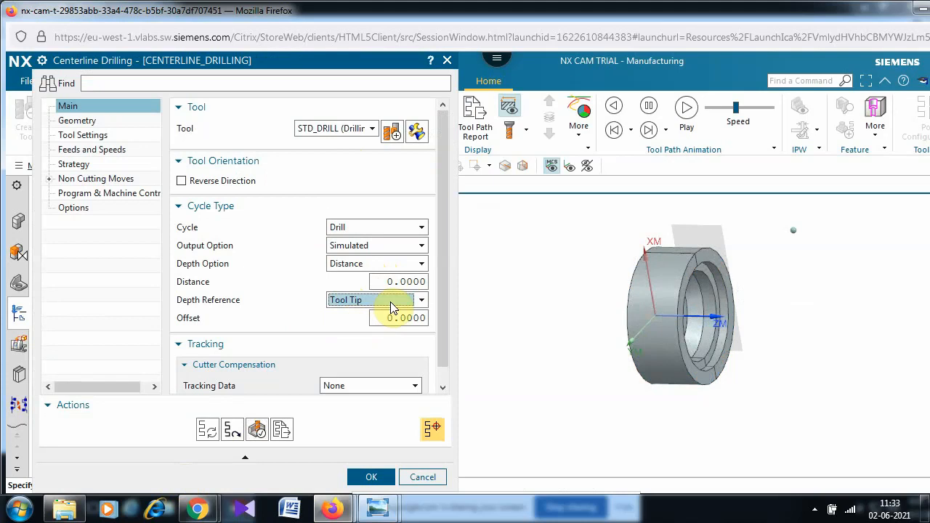
scroll(318, 318, "down", 1)
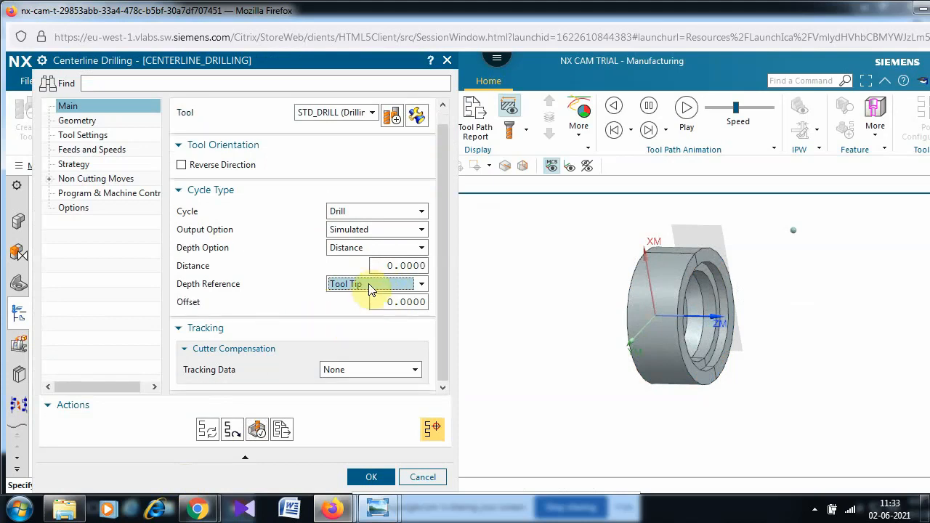
left_click(377, 248)
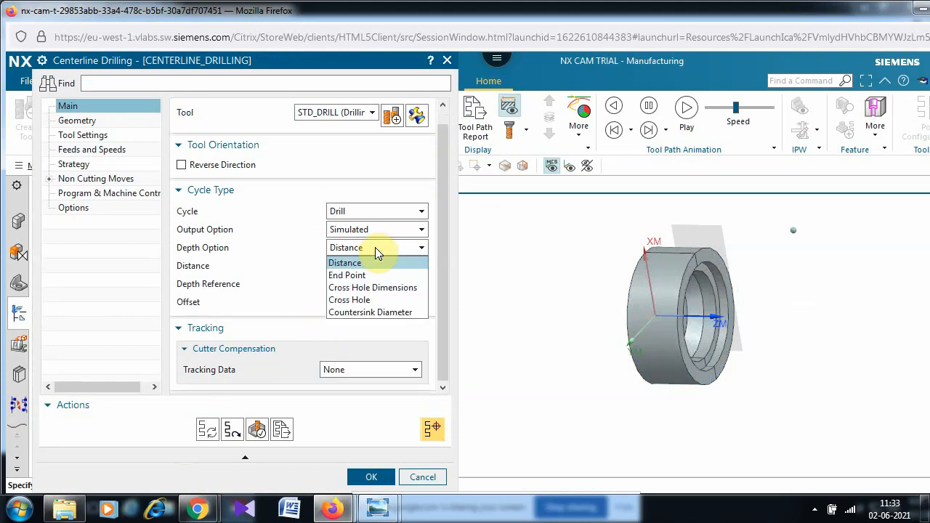
left_click(358, 275)
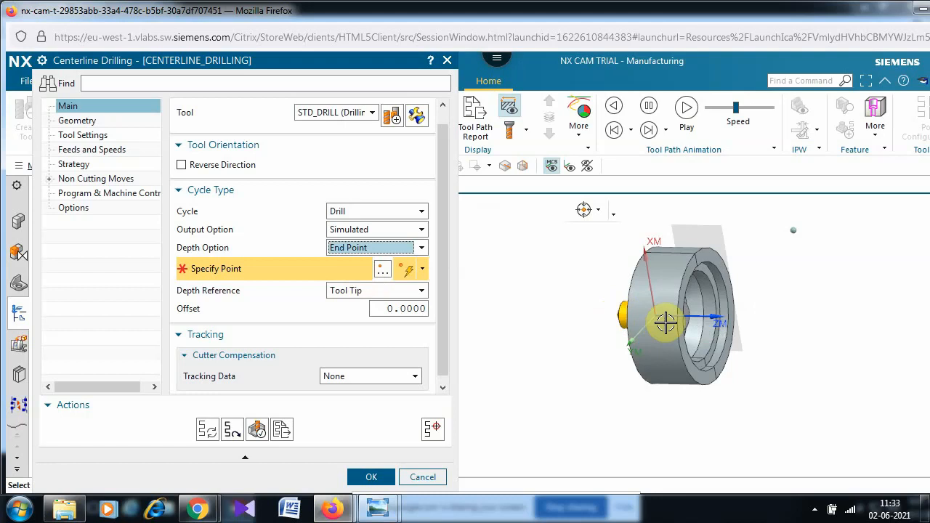
left_click(621, 323)
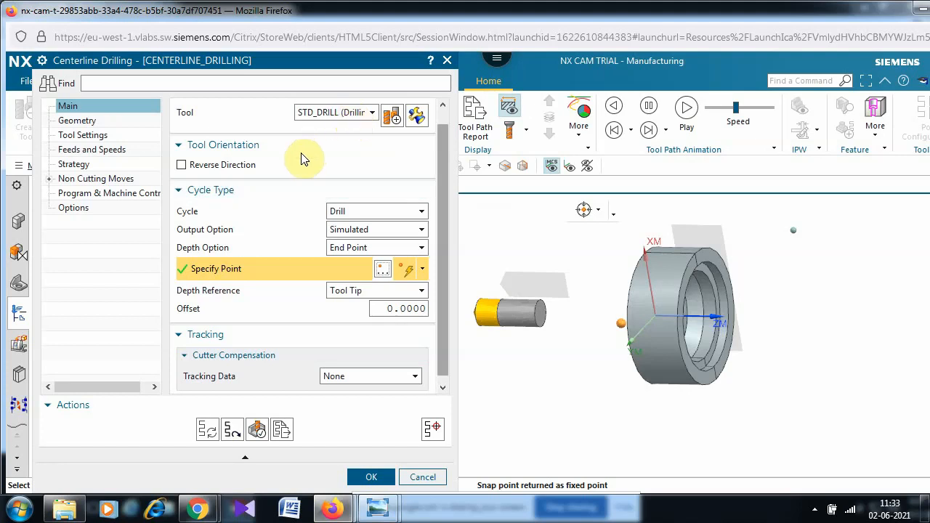
- Check the geometry settings, then rotate the part to a side-on view
left_click(91, 122)
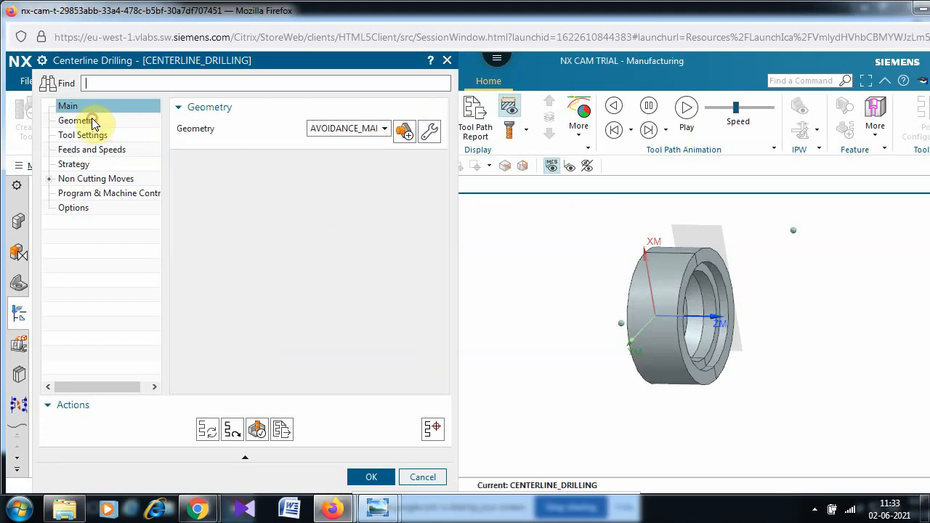
left_click(85, 107)
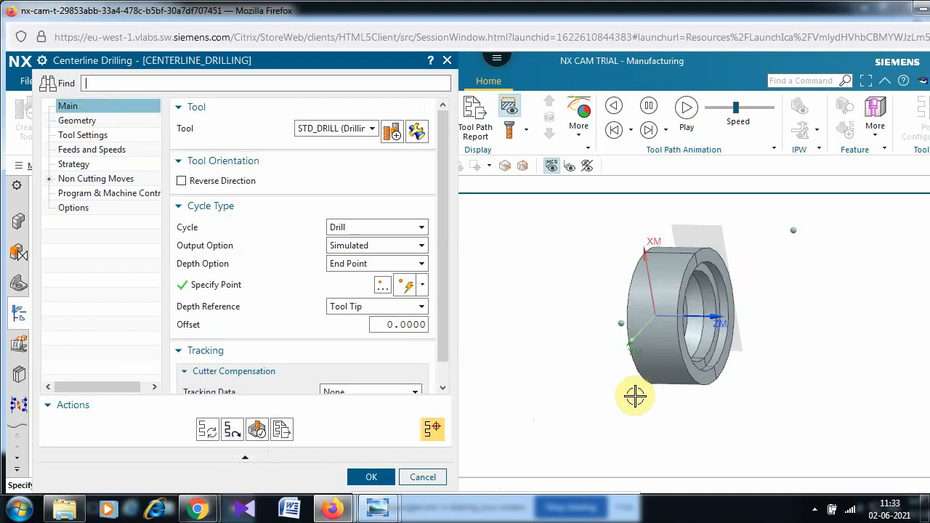
middle_click_drag(650, 408, 649, 409)
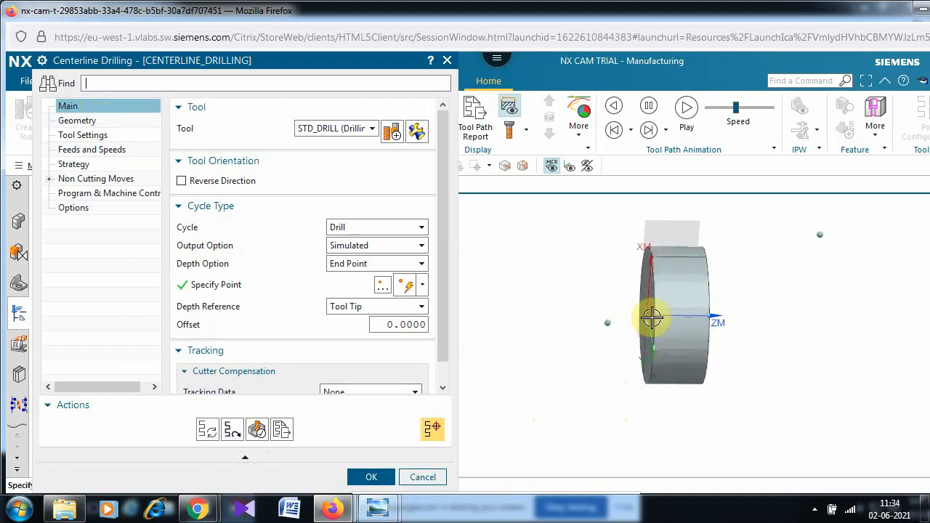
- Repick the drilling end point at about X -19.80, Y -10.50, Z 0
left_click(384, 287)
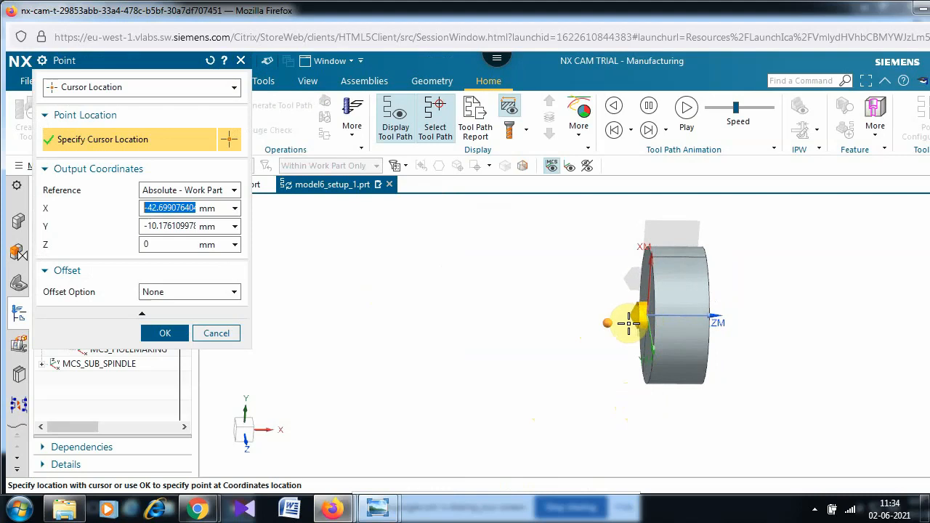
left_click(618, 322)
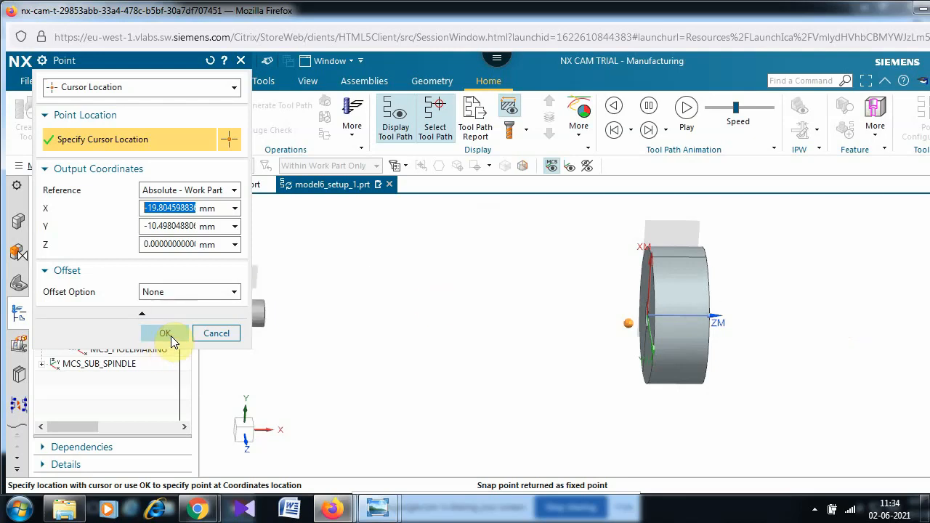
left_click(165, 333)
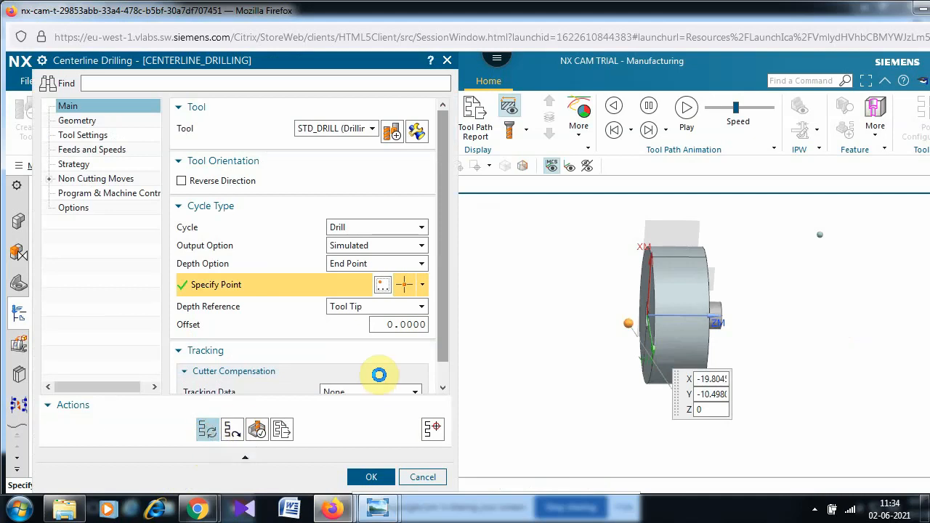
- Play the drilling tool path simulation, then accept the Centerline Drilling operation
left_click(258, 429)
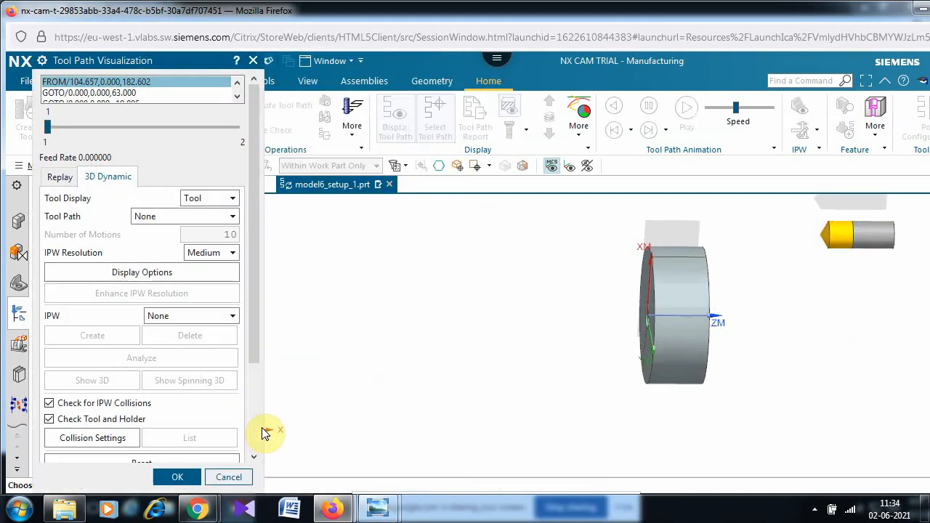
scroll(251, 429, "down", 3)
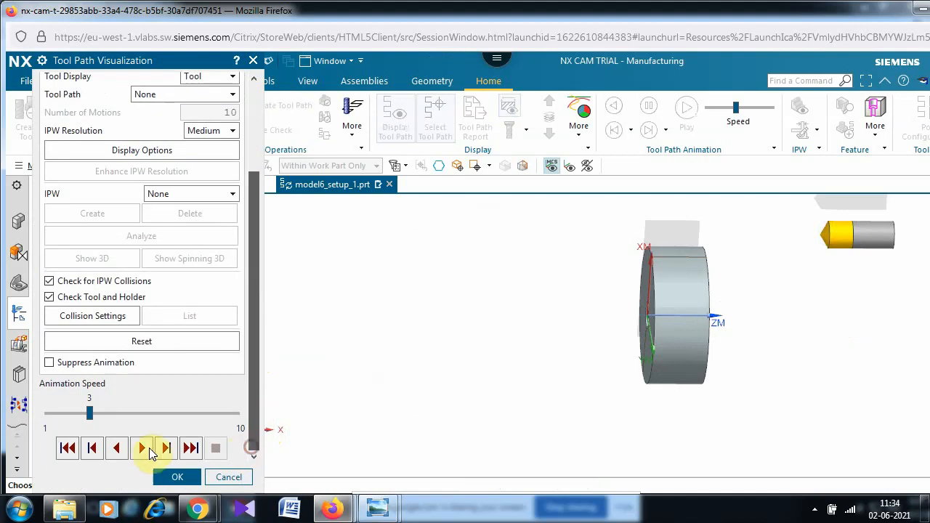
left_click(141, 447)
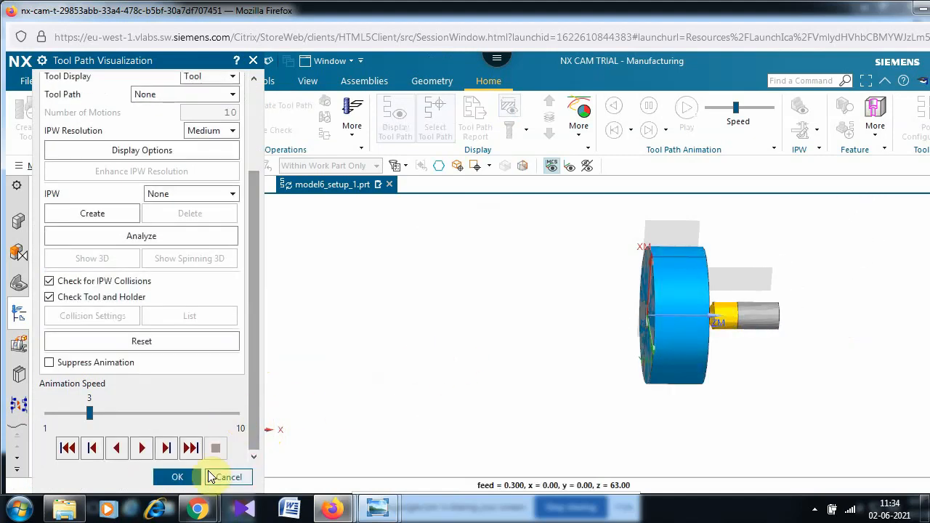
left_click(179, 477)
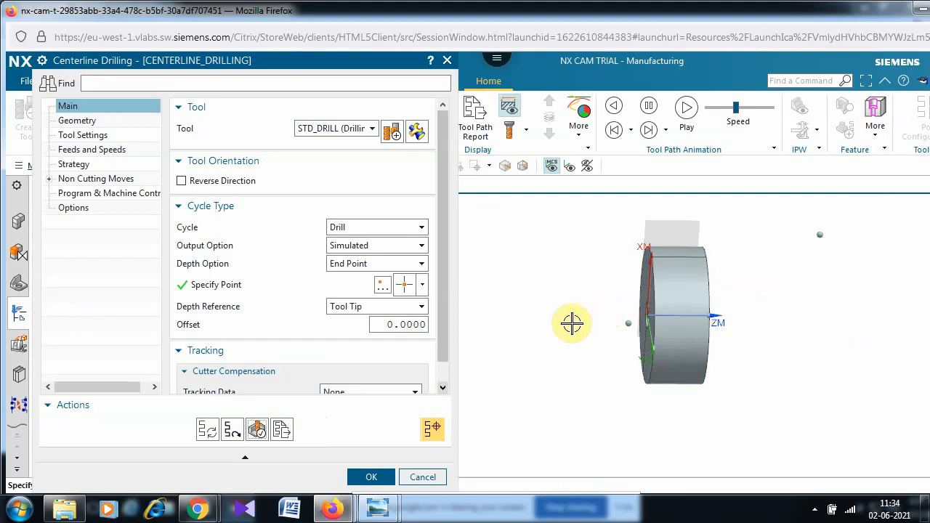
left_click(380, 478)
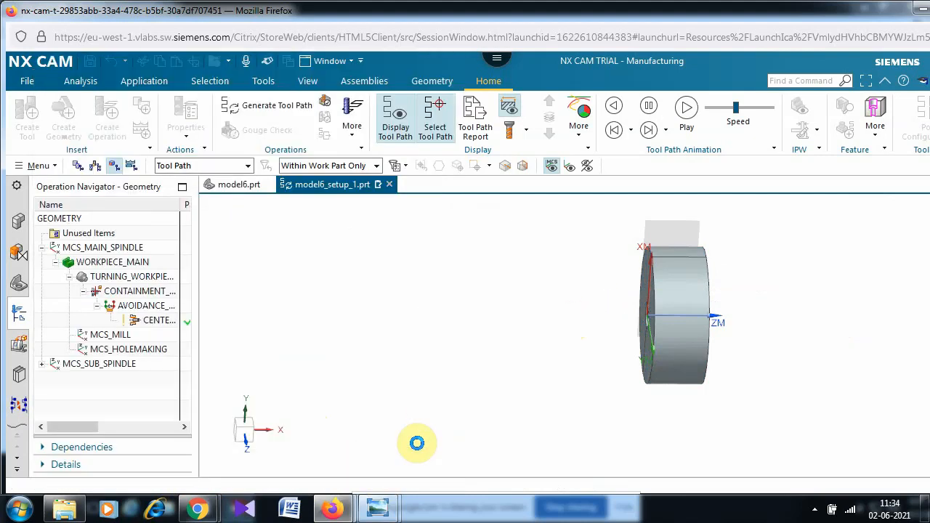
mouse_move(477, 395)
middle_mouse_down()
mouse_move(436, 407)
mouse_move(480, 412)
mouse_move(478, 394)
middle_mouse_up()
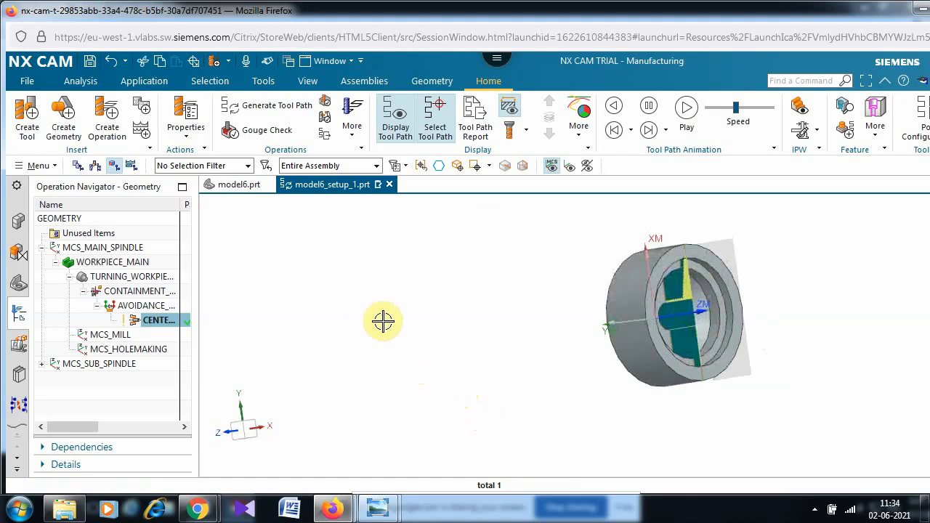
- Start a new turning operation of subtype Rough Turn ID
left_click(109, 116)
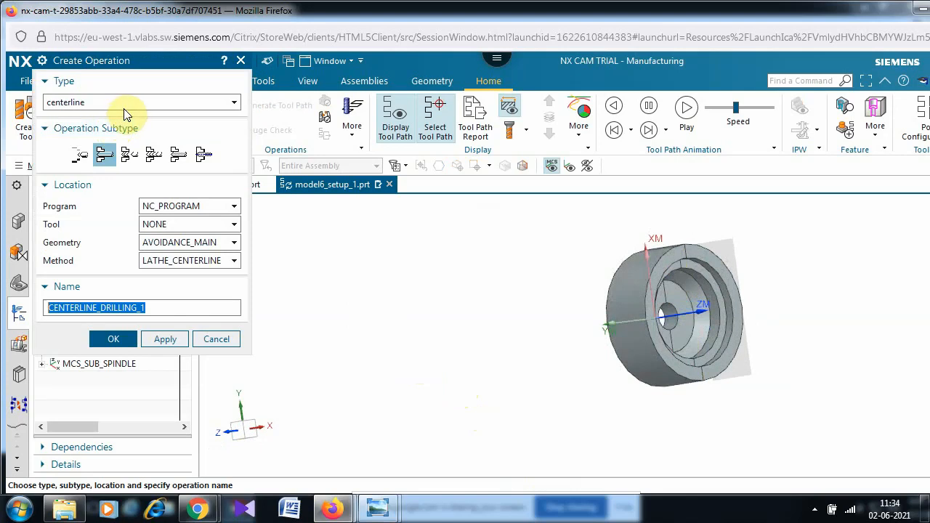
left_click(125, 107)
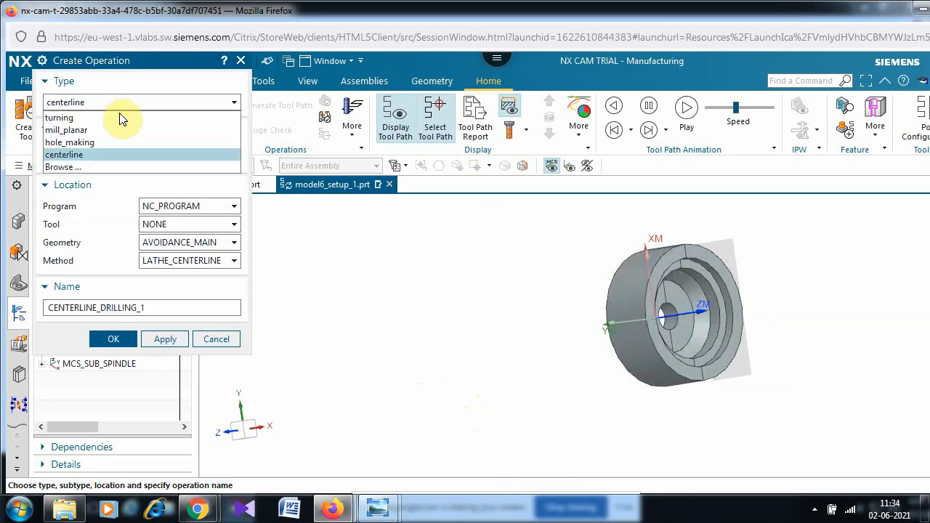
left_click(118, 118)
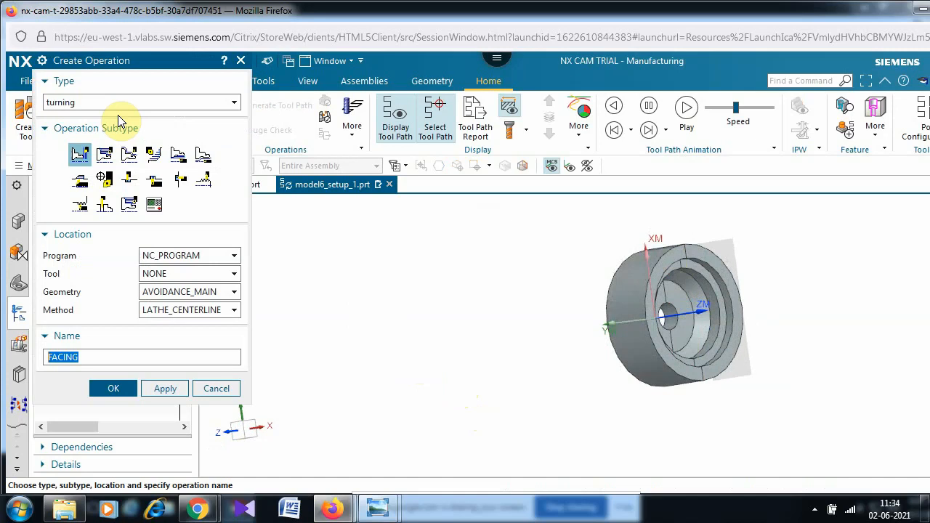
mouse_move(179, 166)
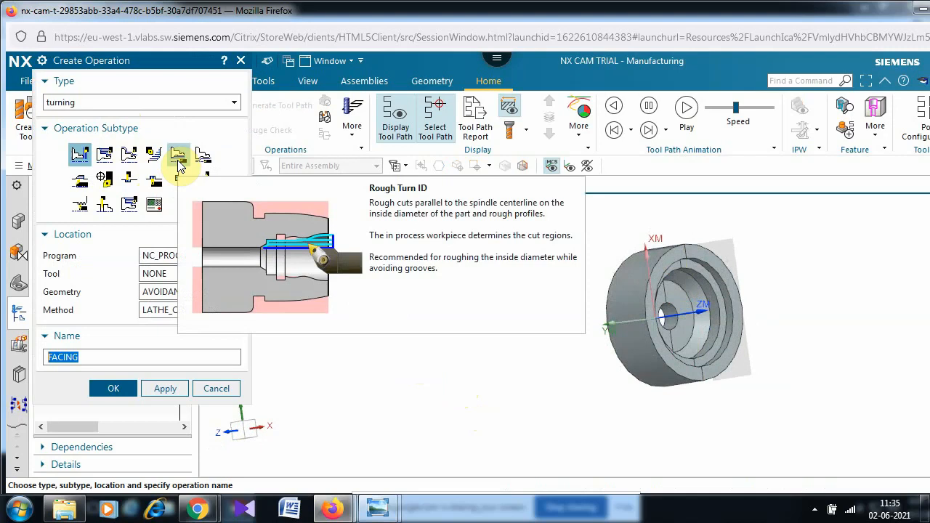
left_click(180, 166)
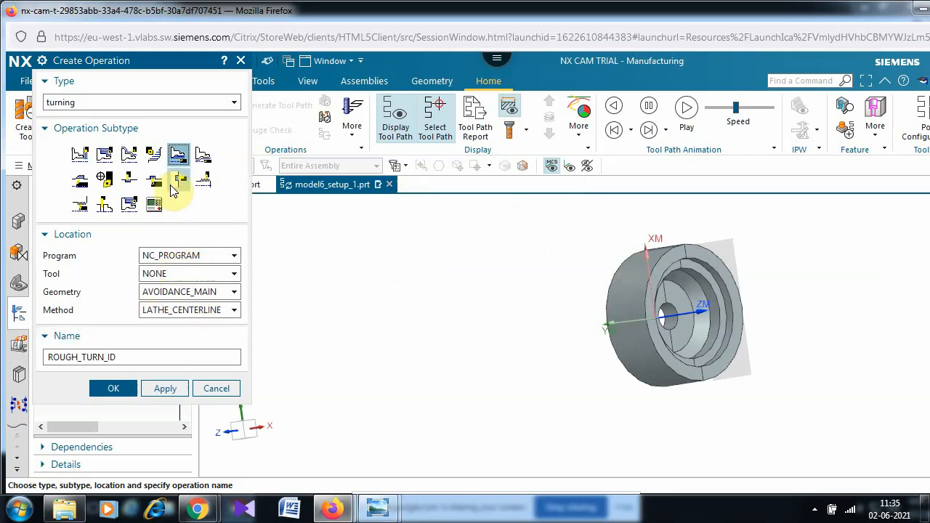
- Set the method to LATHE_ROUGH and create the operation
mouse_move(180, 155)
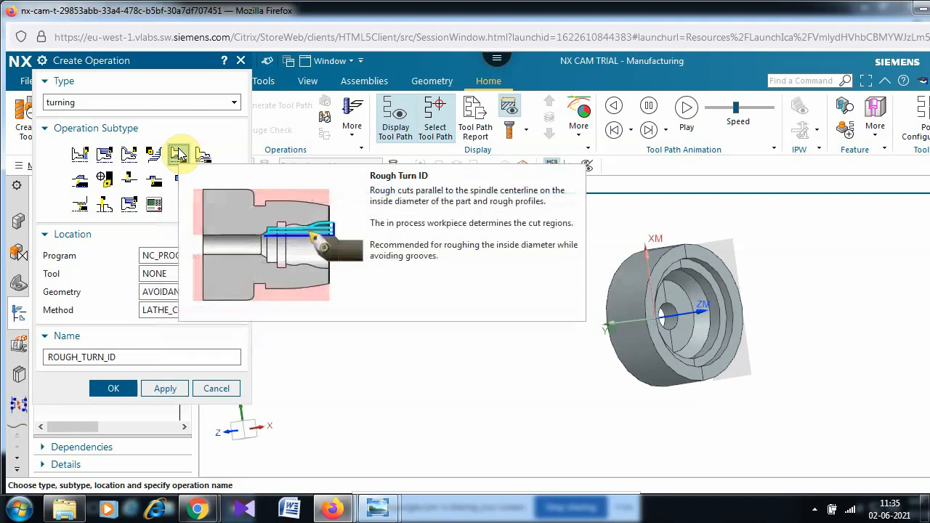
left_click(187, 312)
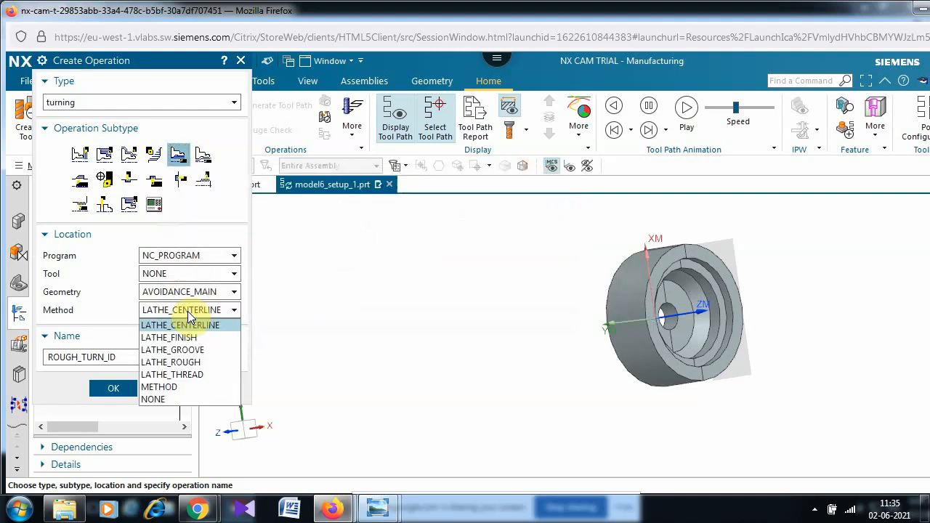
left_click(192, 362)
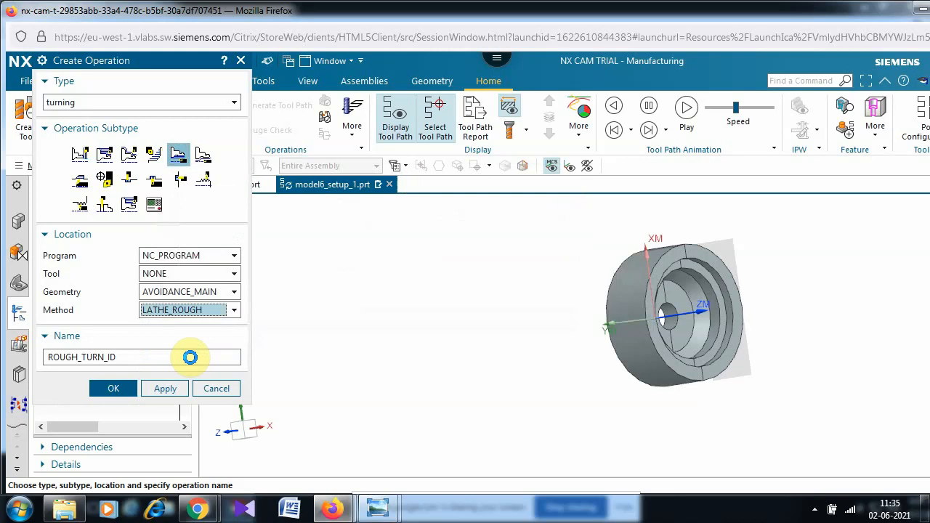
left_click(113, 390)
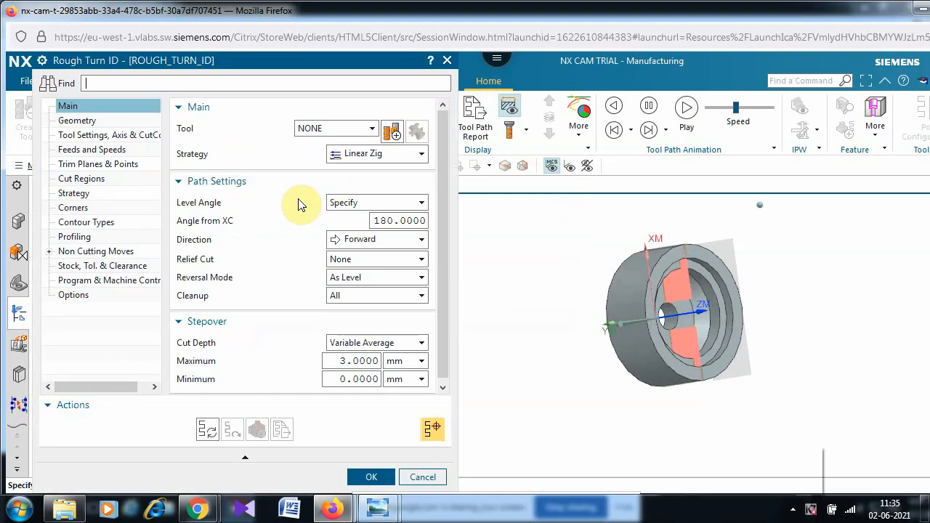
- Create internal tool ID_55_L as tool number 11 and generate the rough turning tool path
left_click(392, 132)
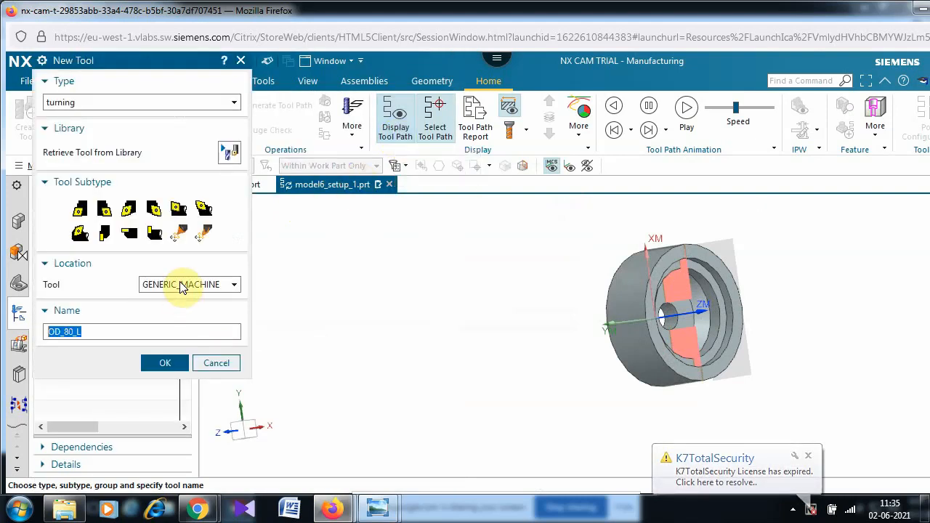
left_click(203, 210)
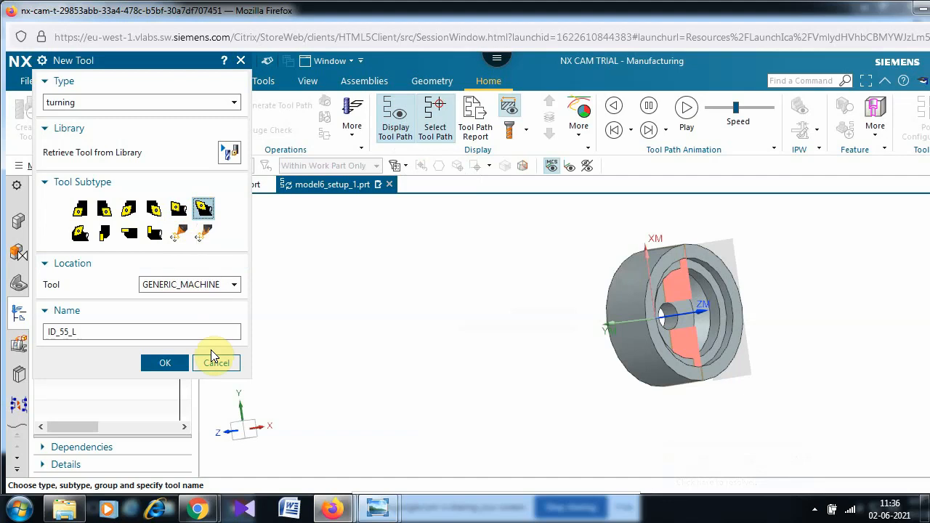
left_click(168, 361)
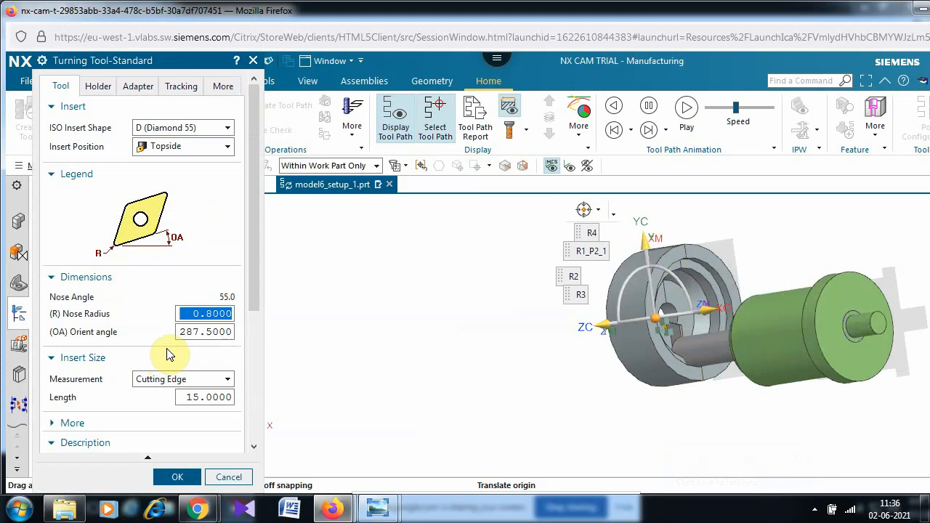
left_click_drag(256, 233, 253, 399)
left_click(219, 314)
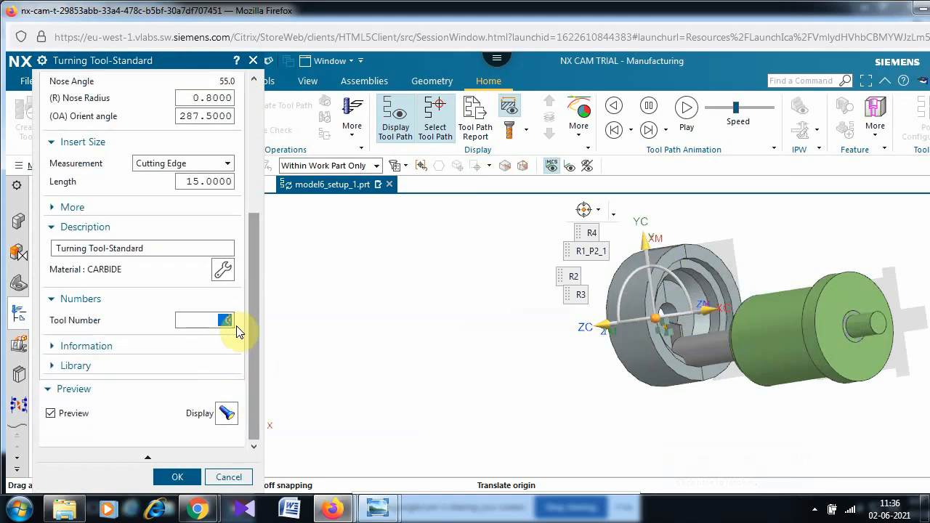
type("11")
left_click(182, 471)
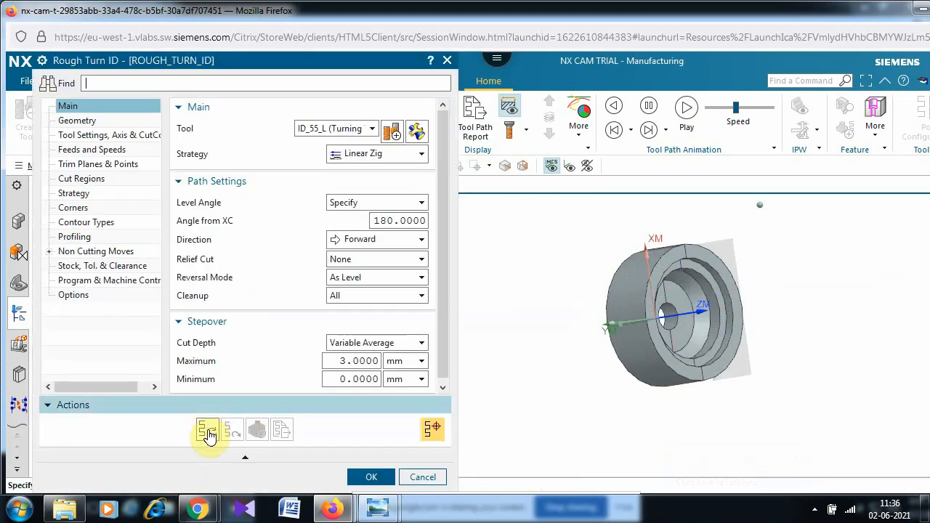
left_click(207, 434)
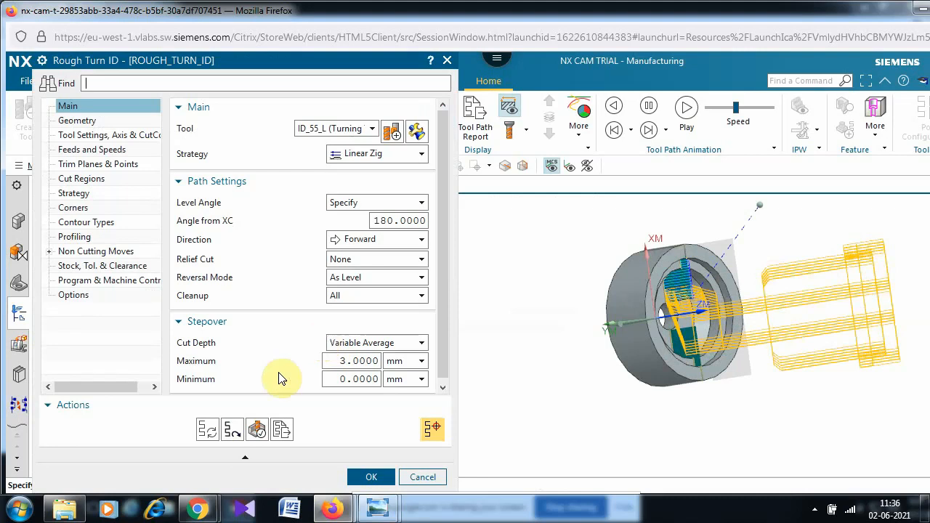
mouse_move(202, 512)
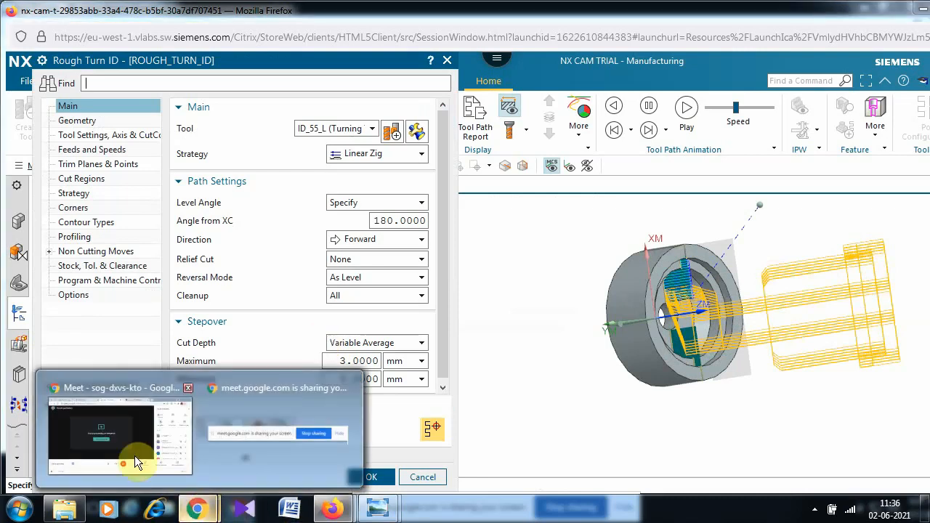
left_click(135, 429)
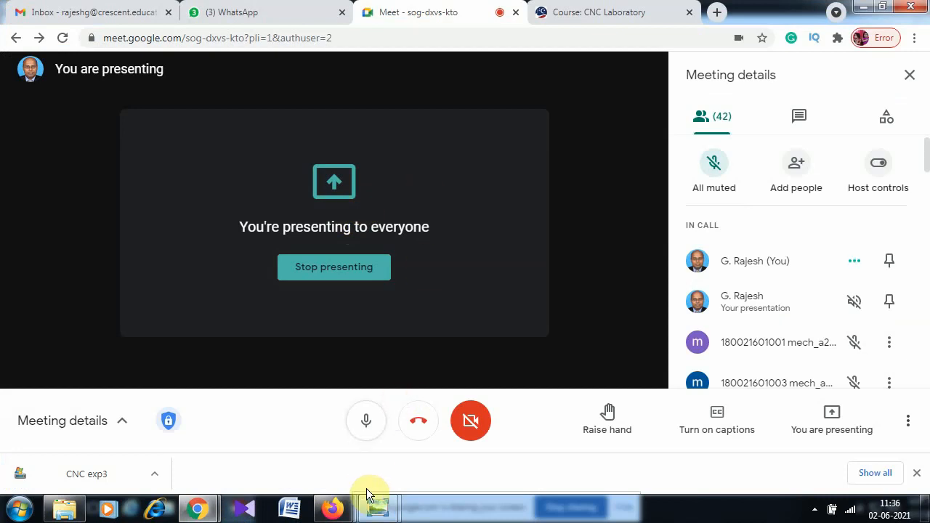
mouse_move(333, 509)
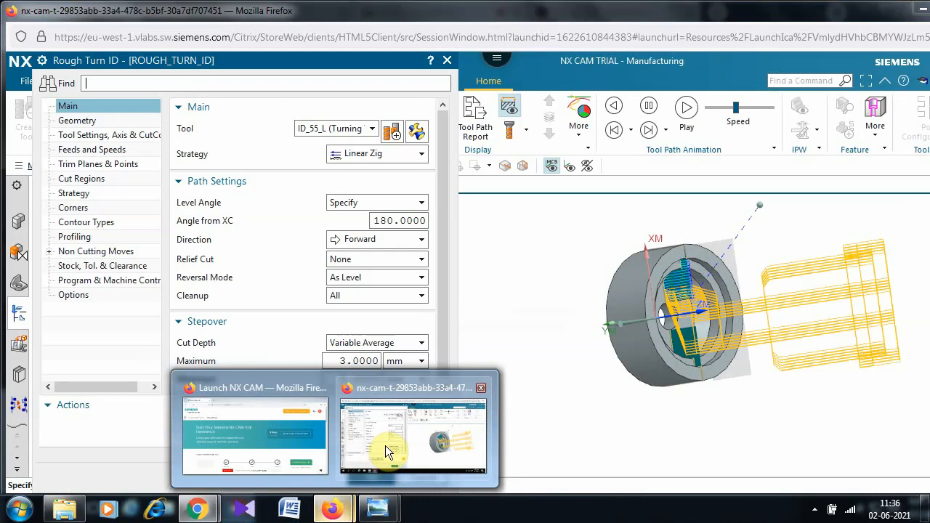
left_click(386, 446)
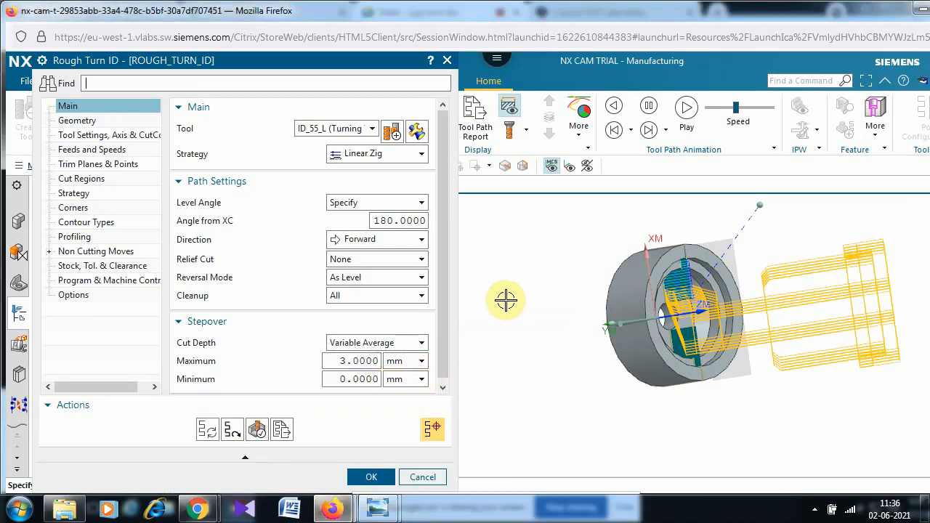
- Play the 3D material-removal simulation and rotate to inspect the roughed bore
left_click(257, 430)
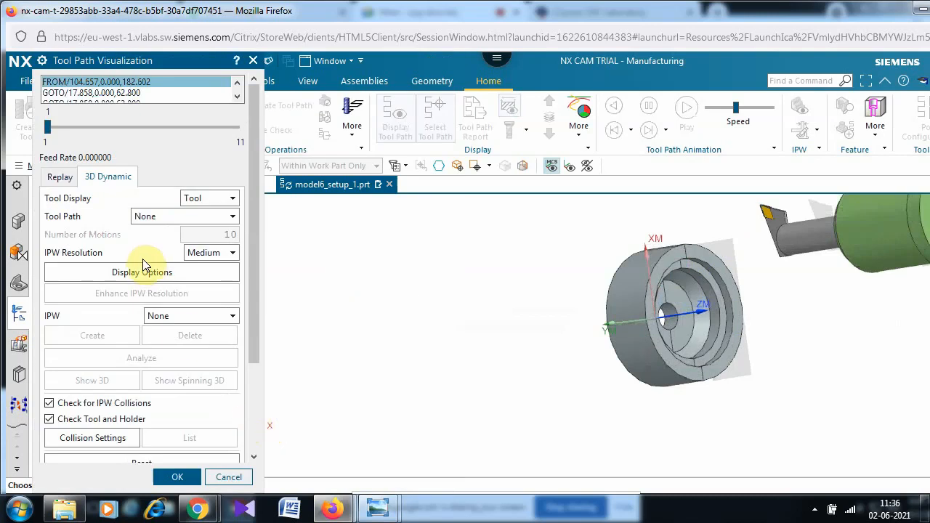
left_click_drag(251, 280, 255, 452)
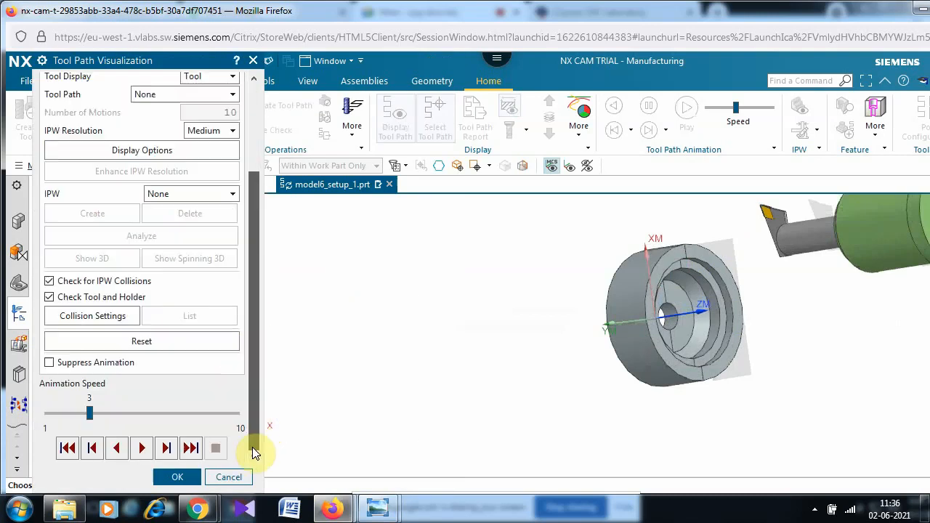
left_click(141, 448)
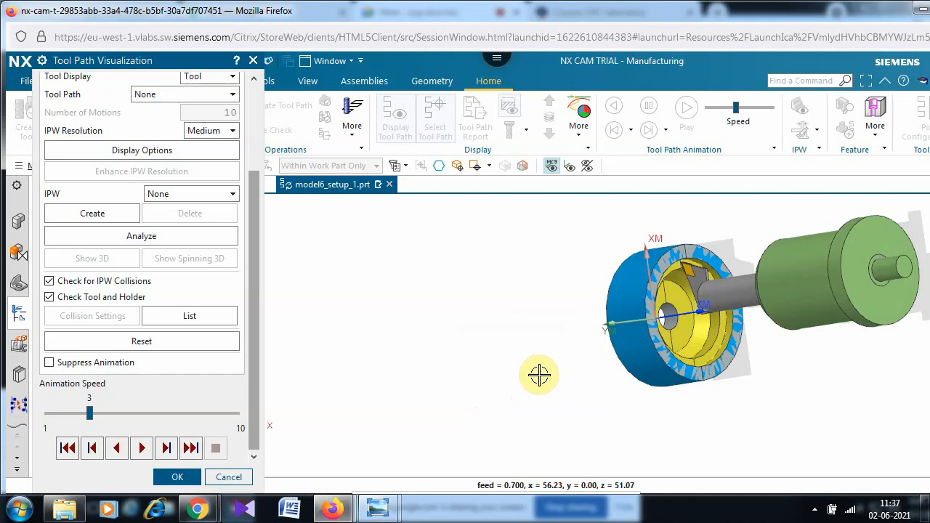
mouse_move(546, 393)
middle_mouse_down()
mouse_move(562, 409)
mouse_move(531, 339)
mouse_move(536, 381)
middle_mouse_up()
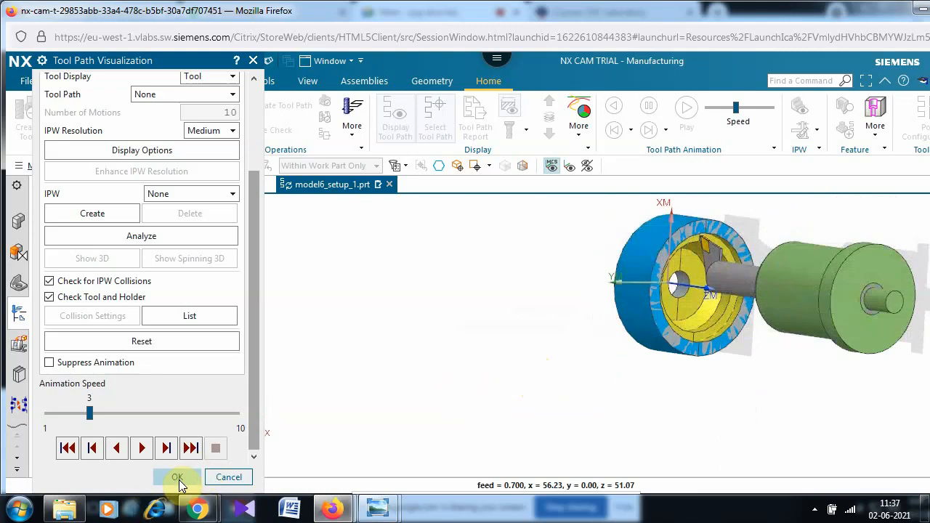
- Accept the Rough Turn ID operation and begin creating another operation
left_click(177, 476)
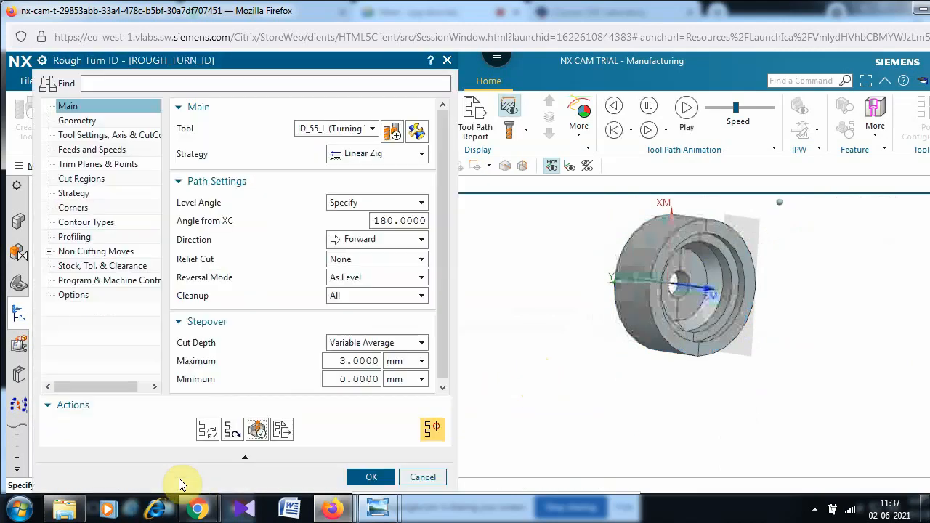
left_click(368, 478)
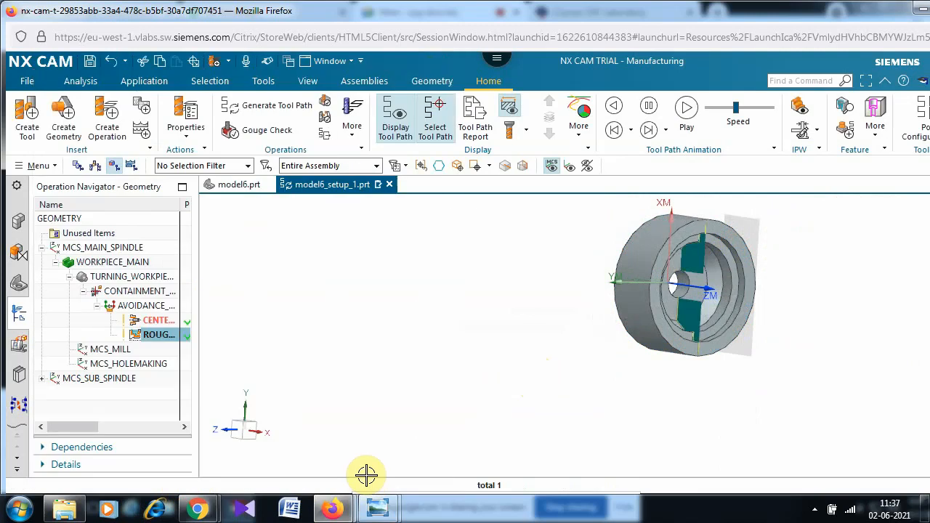
left_click(102, 104)
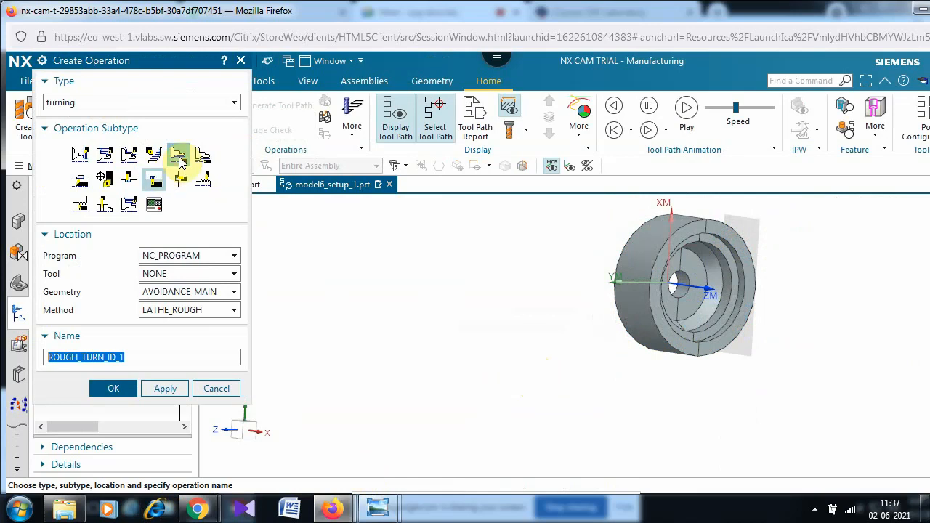
- Create the FINISH_TURN_ID operation using the Finish Turn ID subtype and LATHE_FINISH method
mouse_move(203, 161)
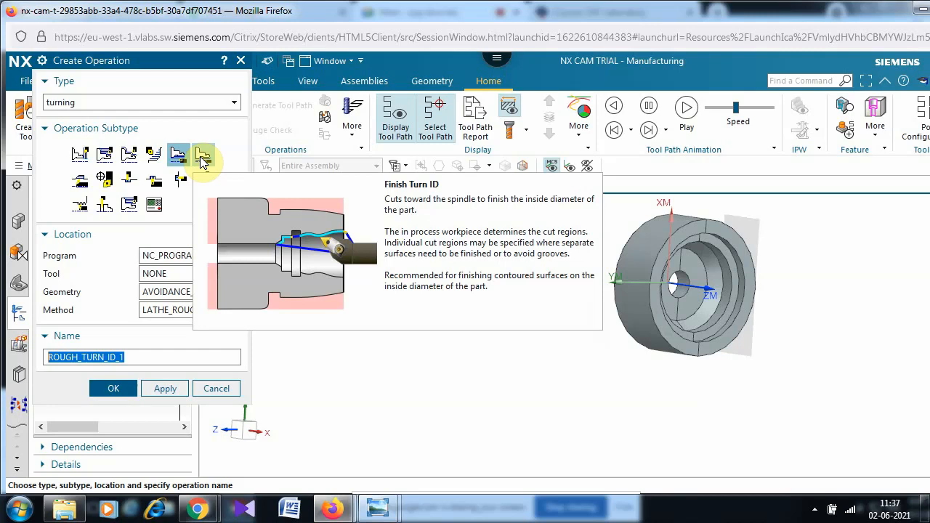
left_click(203, 157)
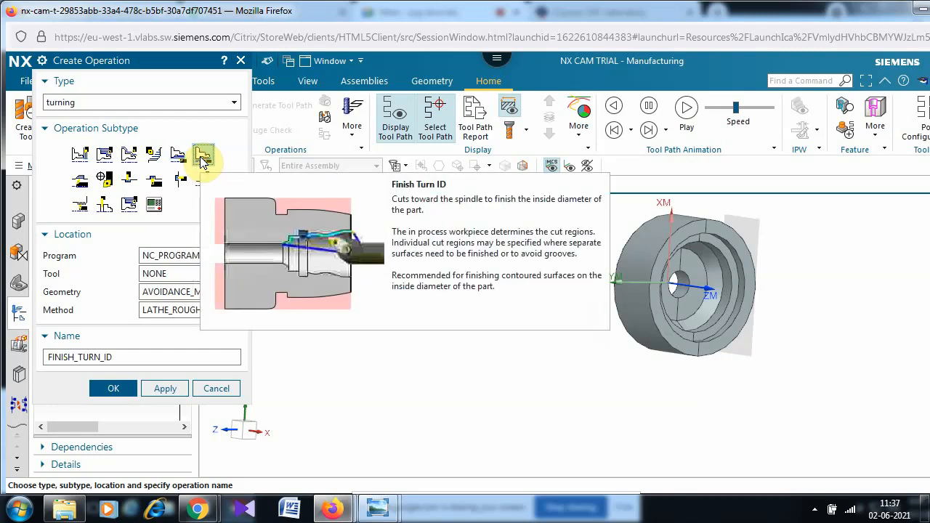
left_click(161, 311)
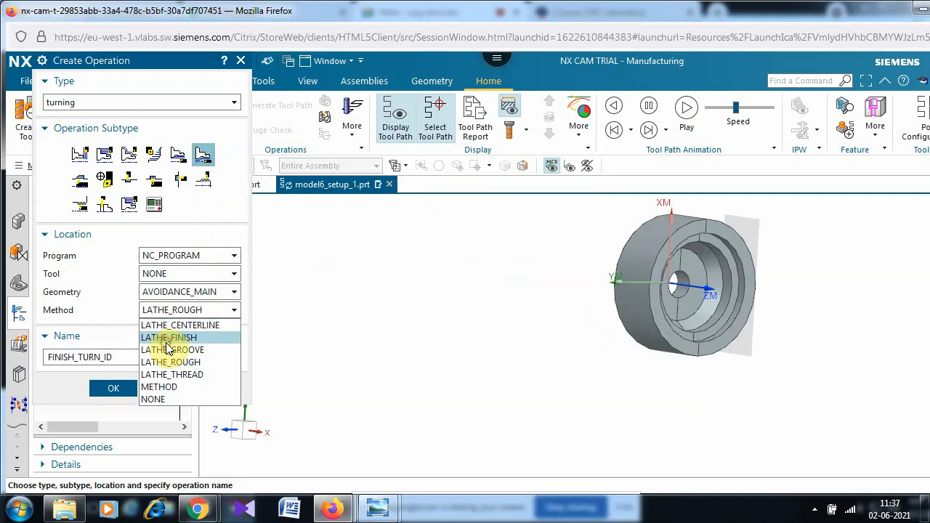
left_click(168, 338)
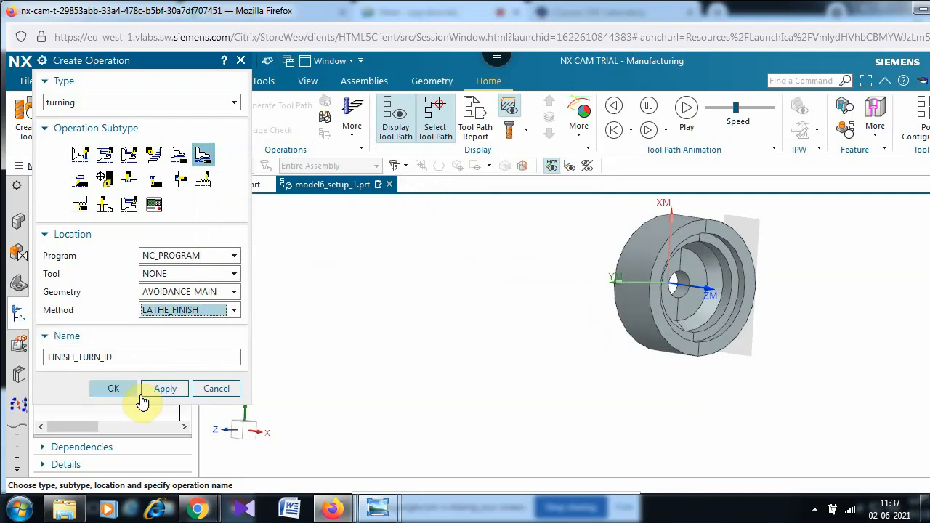
left_click(117, 388)
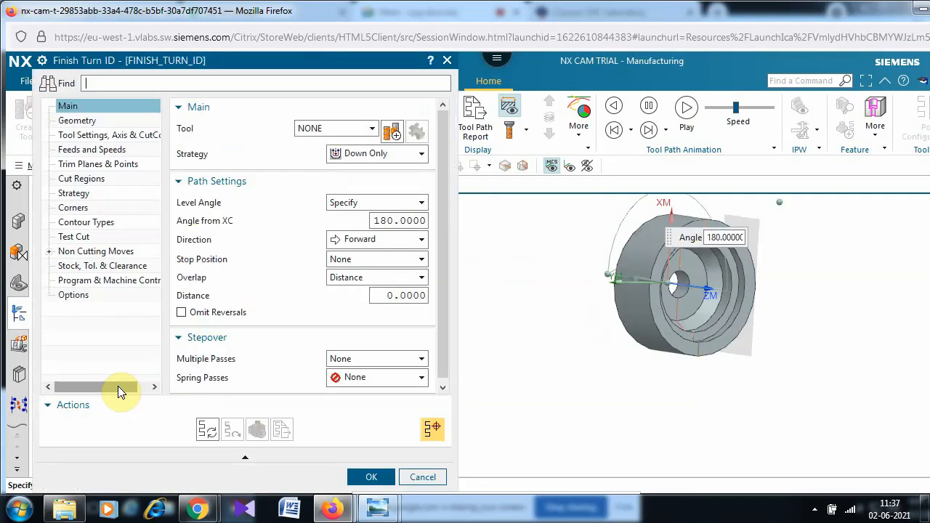
- Assign tool ID_55_L to FINISH_TURN_ID, generate its tool path and open verification
left_click(372, 129)
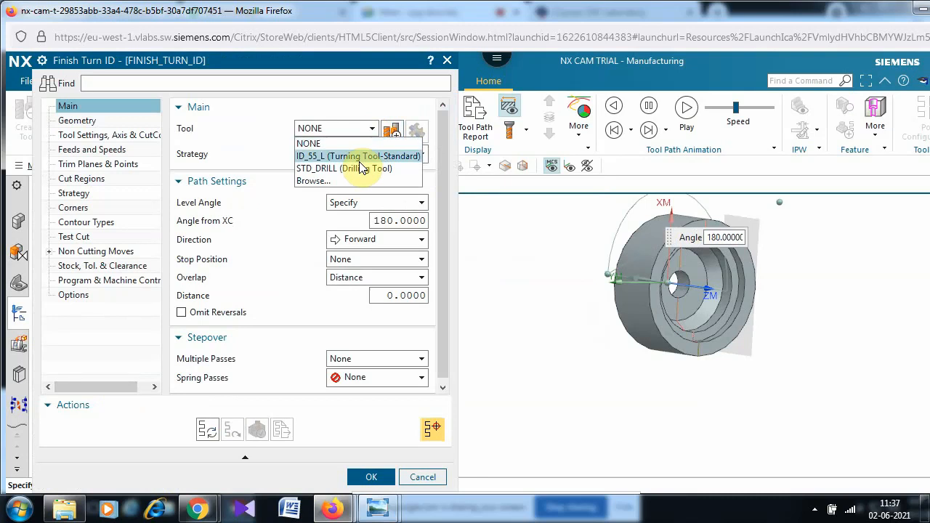
left_click(360, 161)
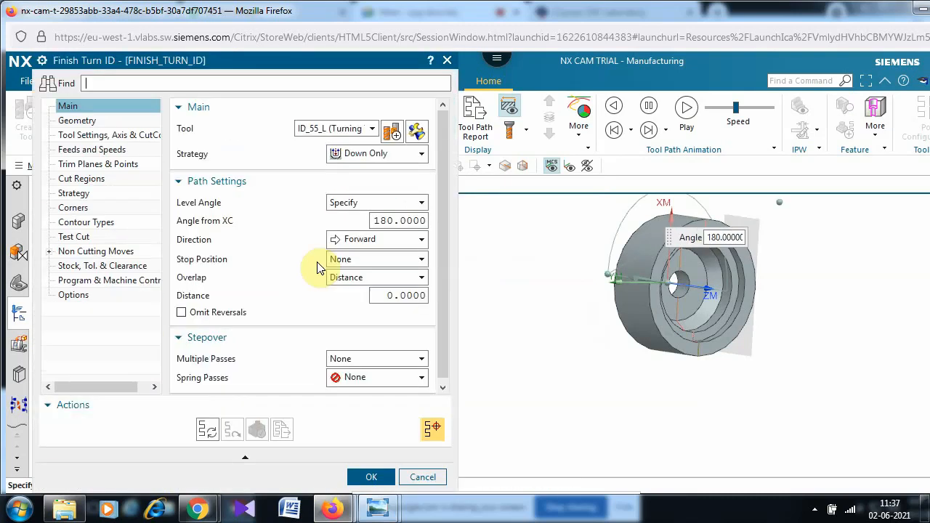
left_click(206, 432)
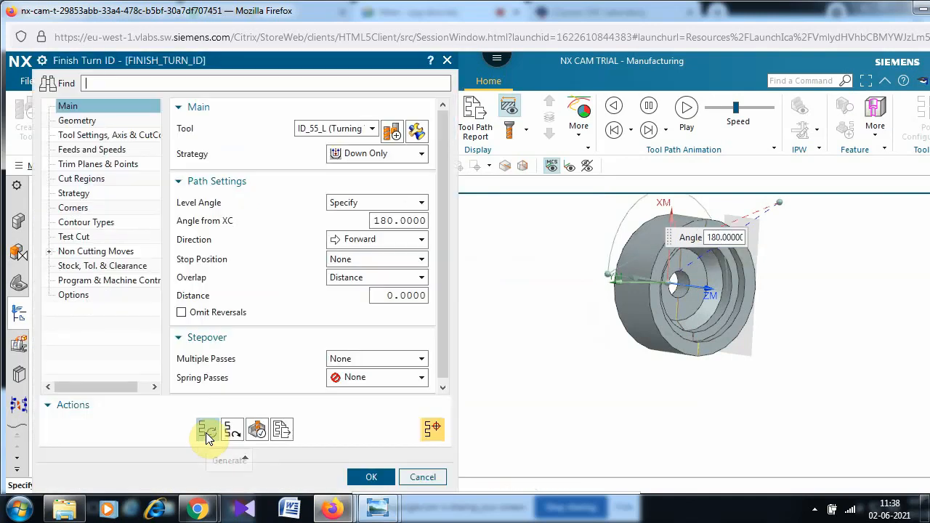
left_click(260, 430)
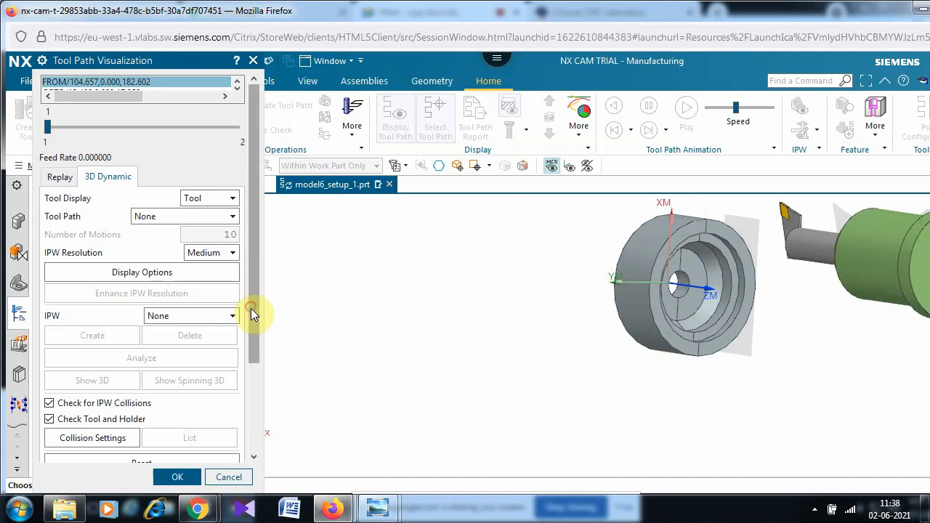
- Play the finish-pass simulation in Tool Path Visualization and close it
left_click_drag(251, 310, 255, 469)
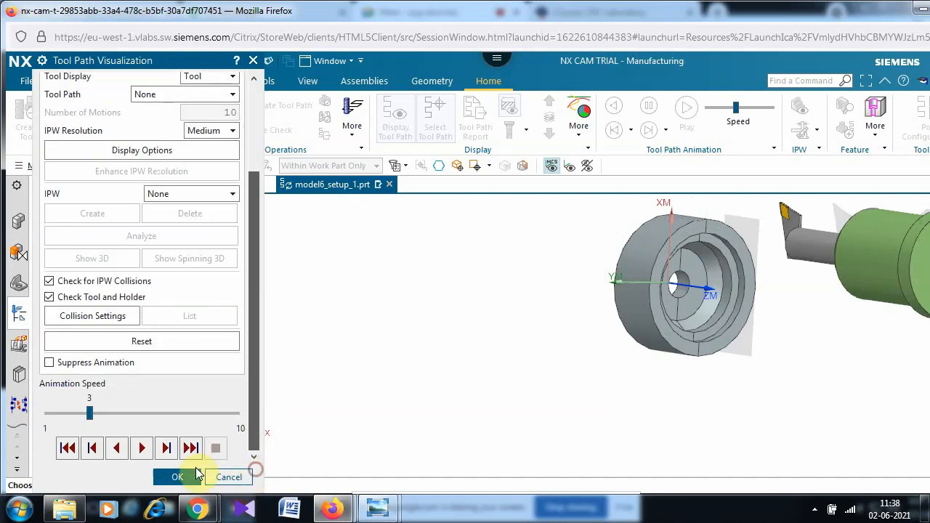
left_click(141, 448)
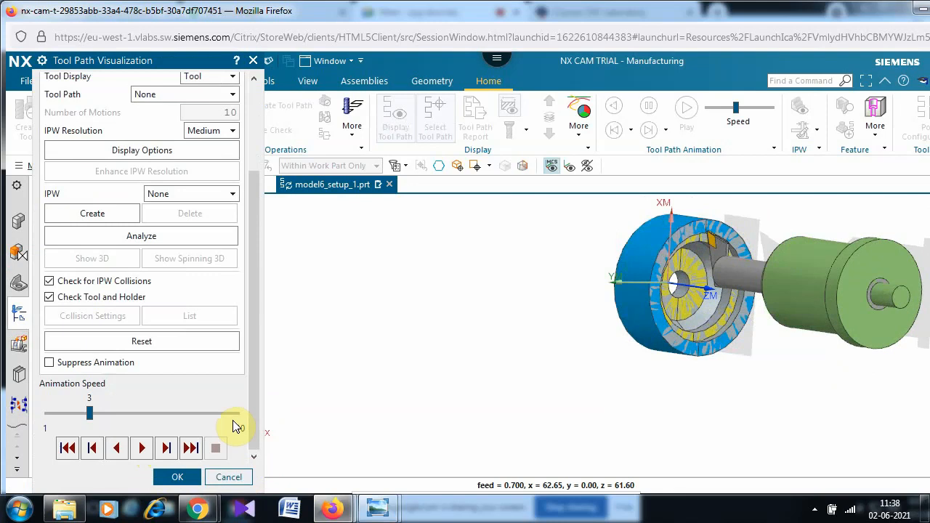
left_click(178, 476)
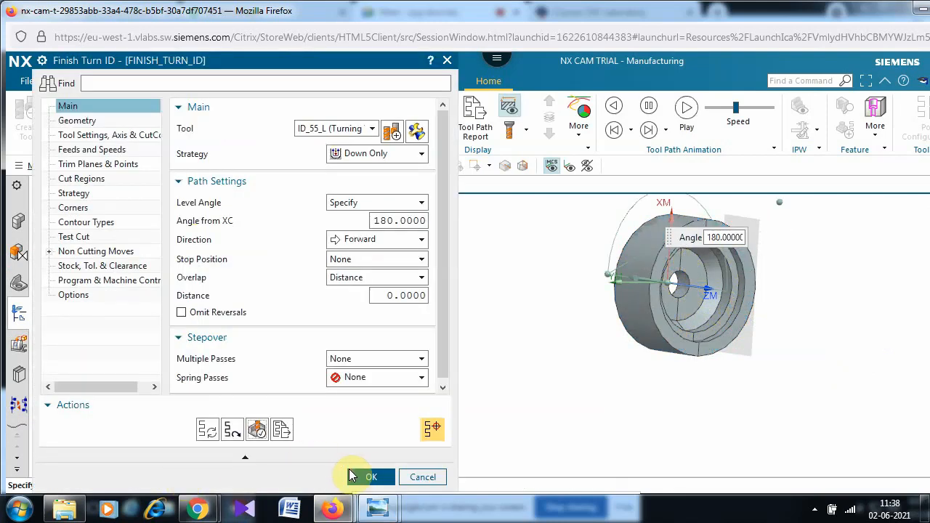
- Accept FINISH_TURN_ID, then select it with CENTERLINE_DRILLING and ROUGH_TURN_ID for postprocessing
left_click(361, 476)
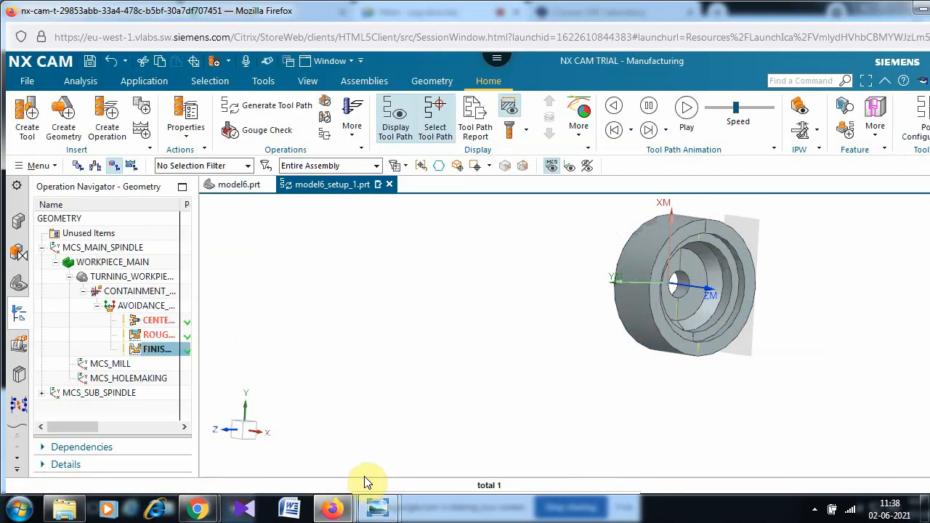
left_click(145, 323)
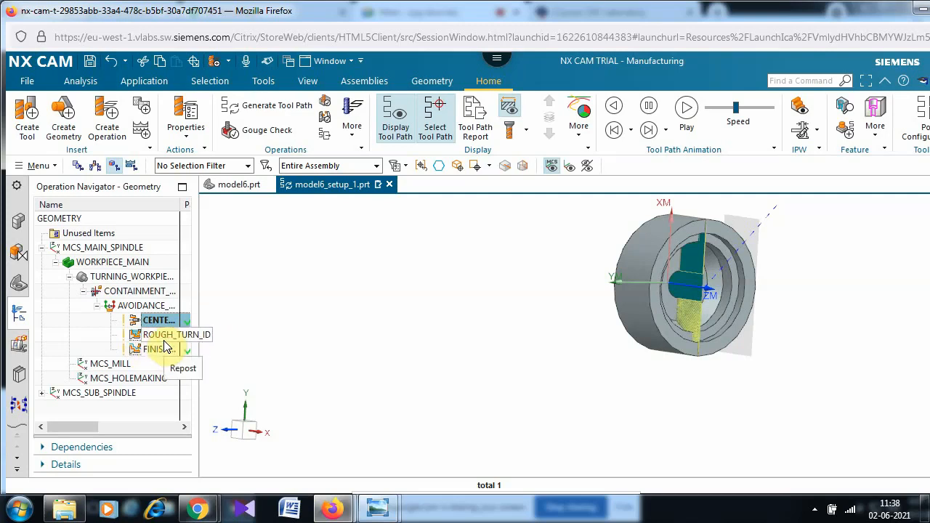
left_click(156, 336, "ctrl")
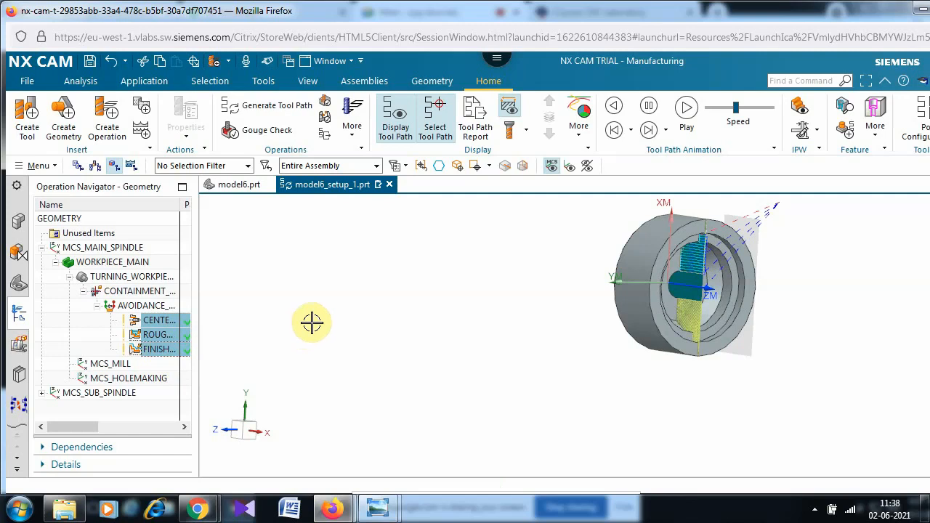
left_click(922, 117)
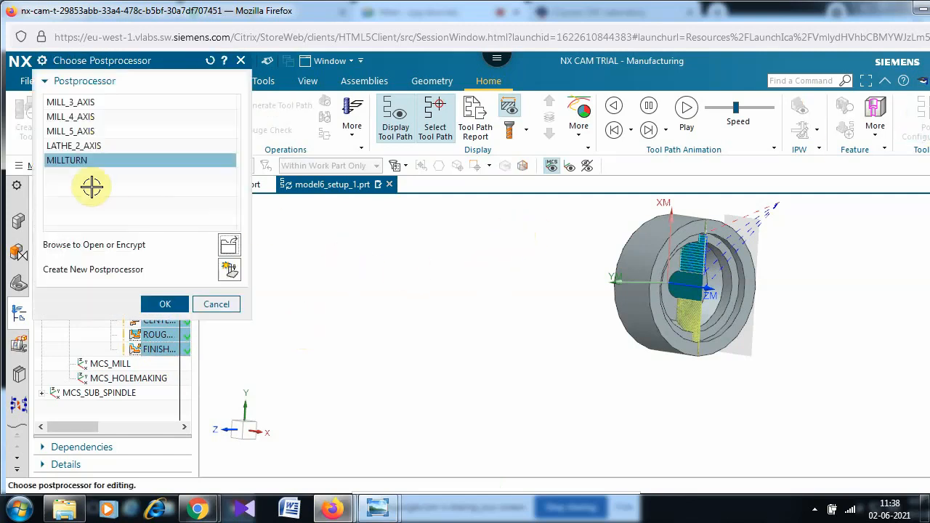
- Post-process the three operations with LATHE_2_AXIS, acknowledging the spindle speed error
left_click(82, 145)
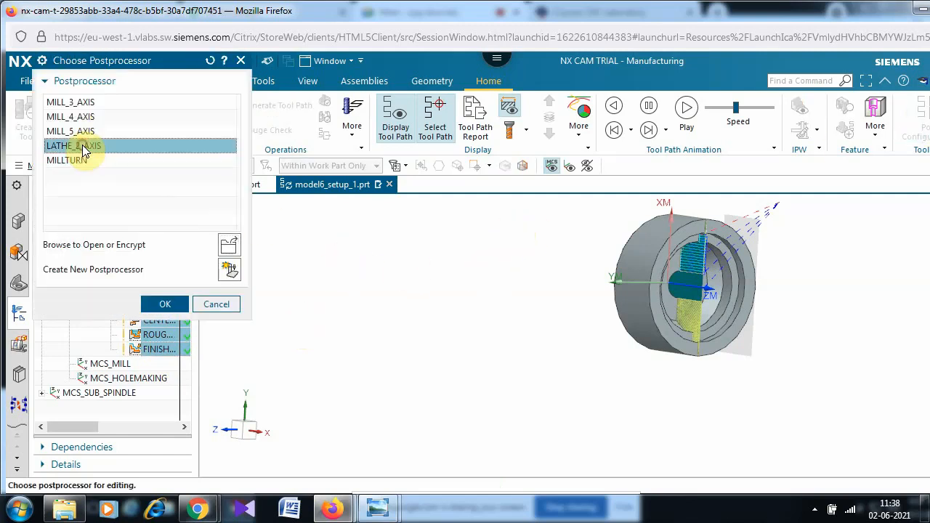
left_click(161, 304)
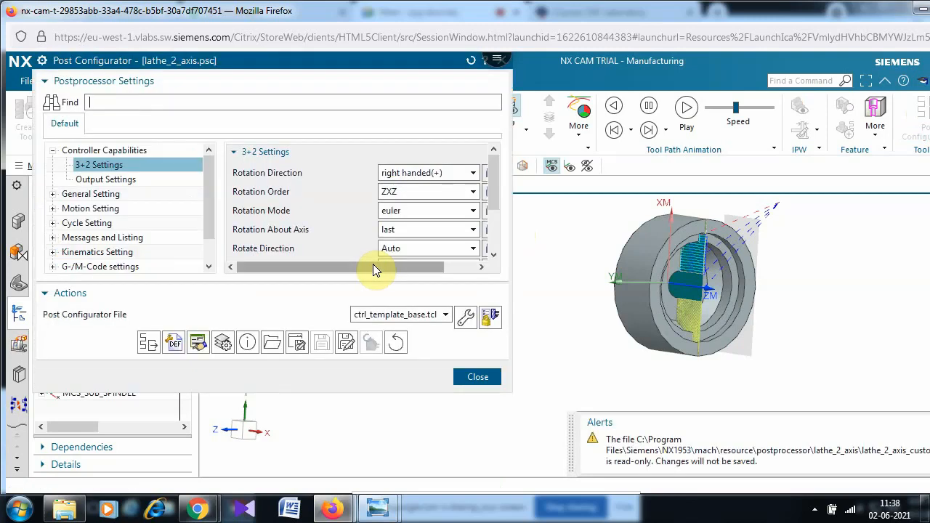
left_click(149, 342)
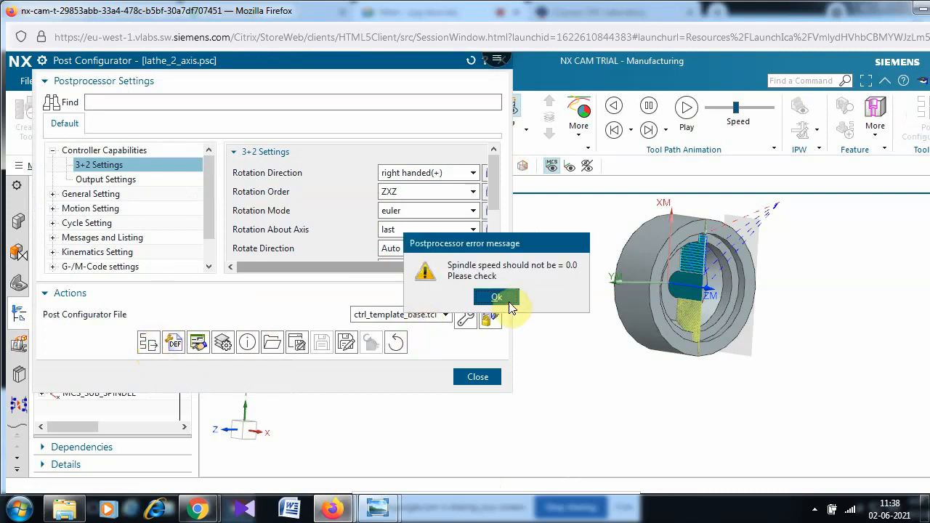
left_click(510, 305)
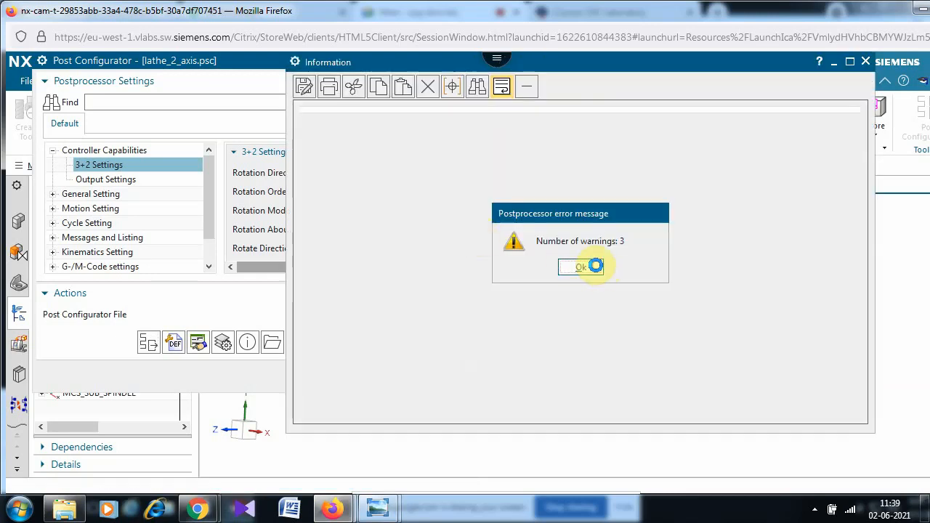
- Dismiss the 3-warnings message and review the posted G-code listing from top to bottom
left_click(595, 267)
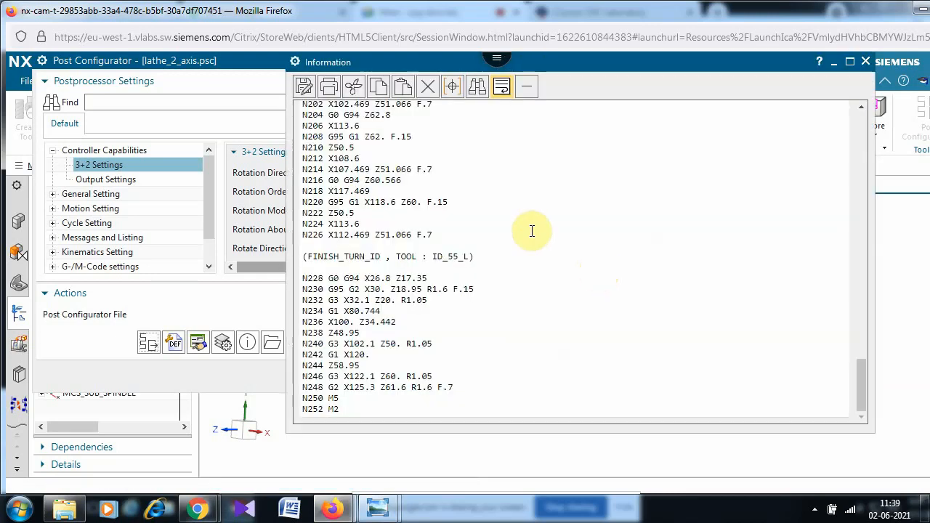
scroll(532, 231, "up", 16)
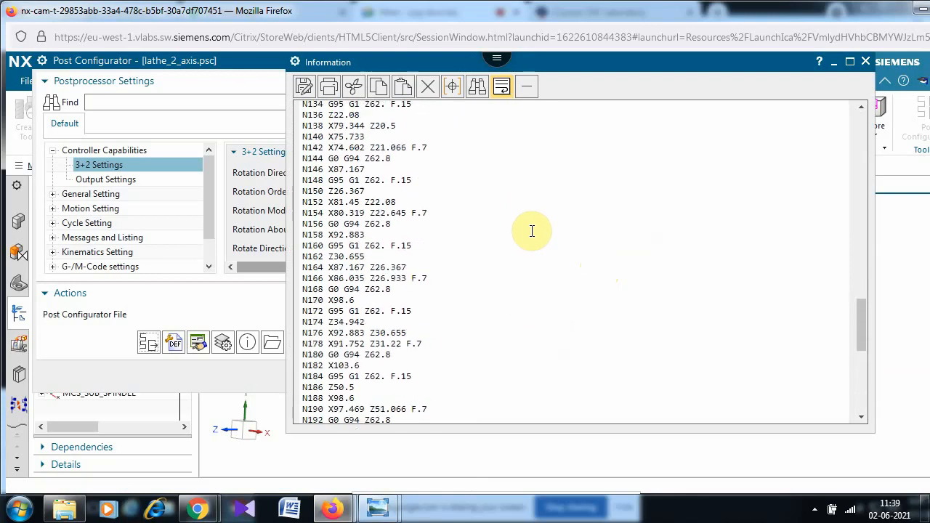
scroll(532, 231, "up", 20)
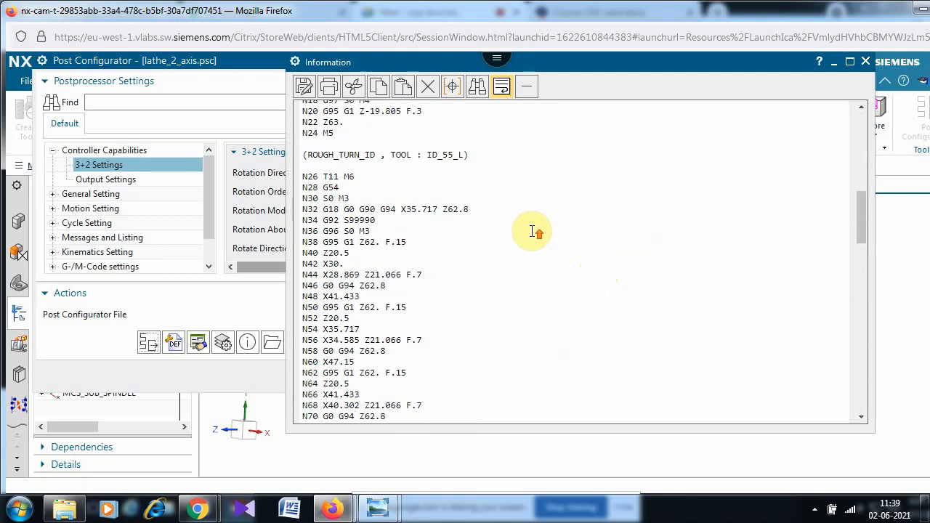
scroll(532, 231, "up", 4)
scroll(532, 231, "up", 1)
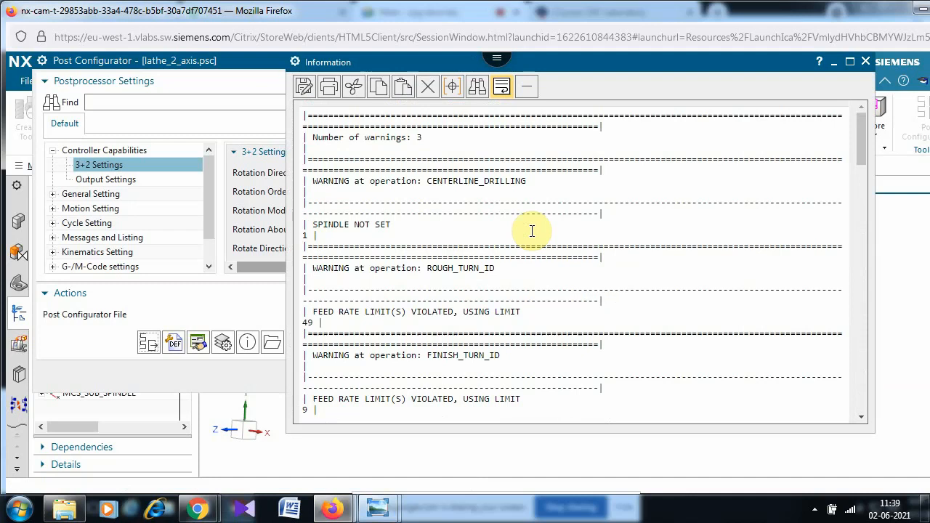
scroll(532, 231, "down", 5)
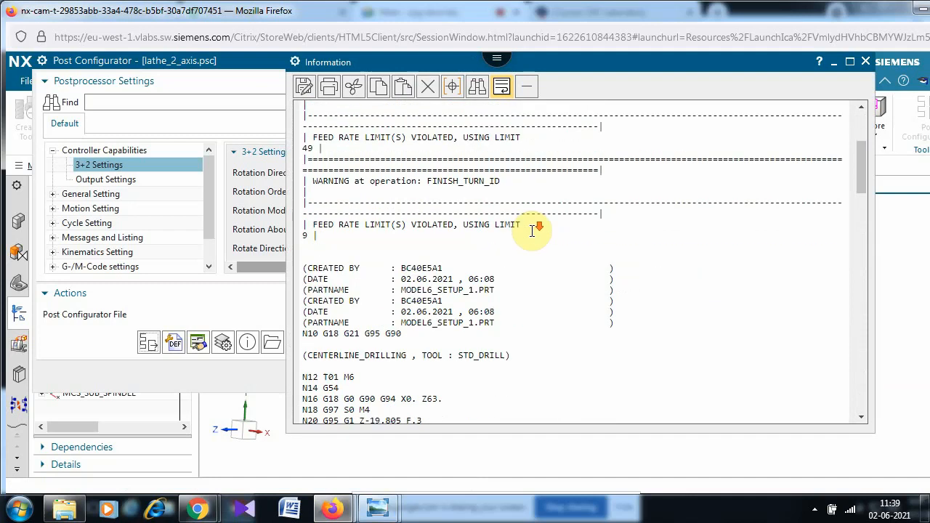
scroll(532, 232, "down", 3)
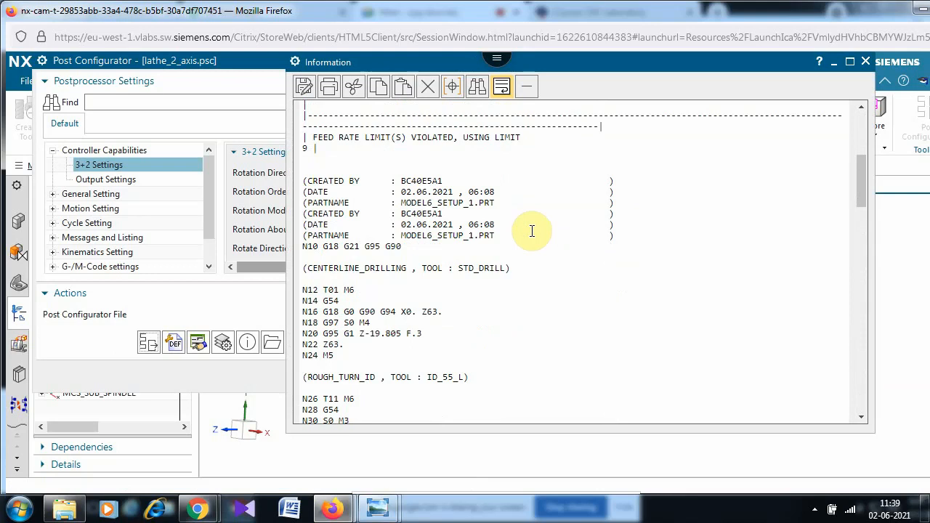
scroll(532, 231, "down", 4)
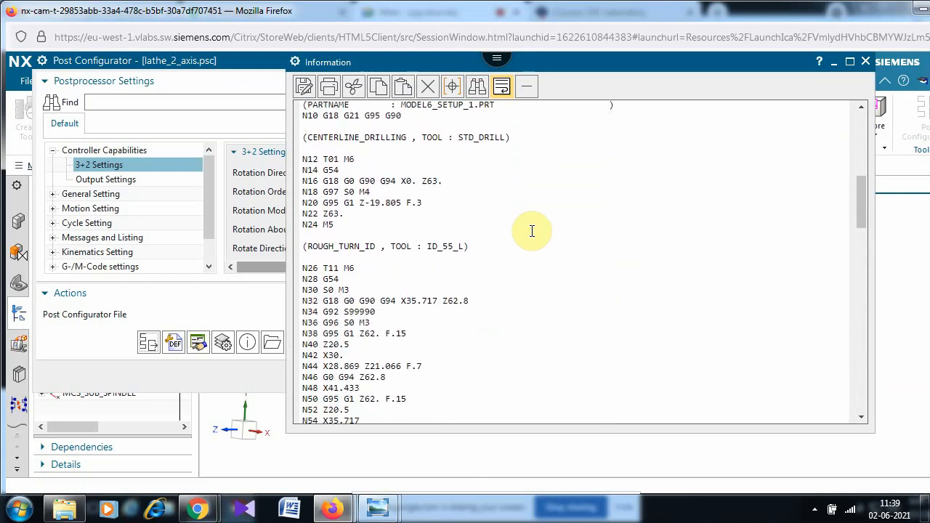
scroll(532, 231, "down", 8)
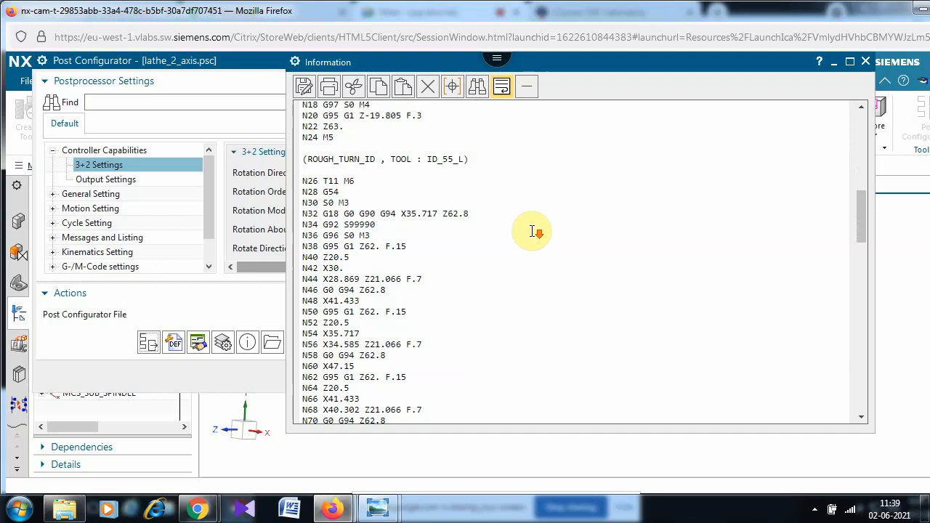
scroll(532, 231, "down", 20)
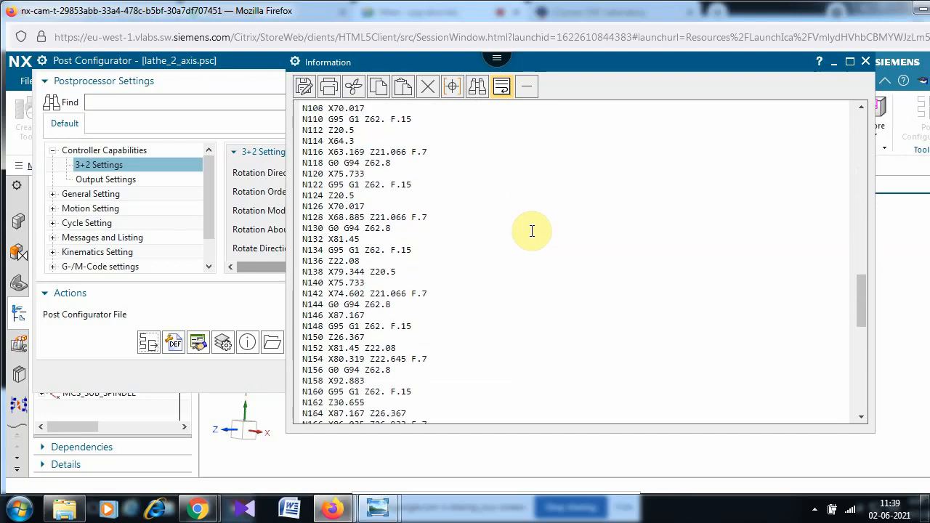
scroll(532, 231, "down", 4)
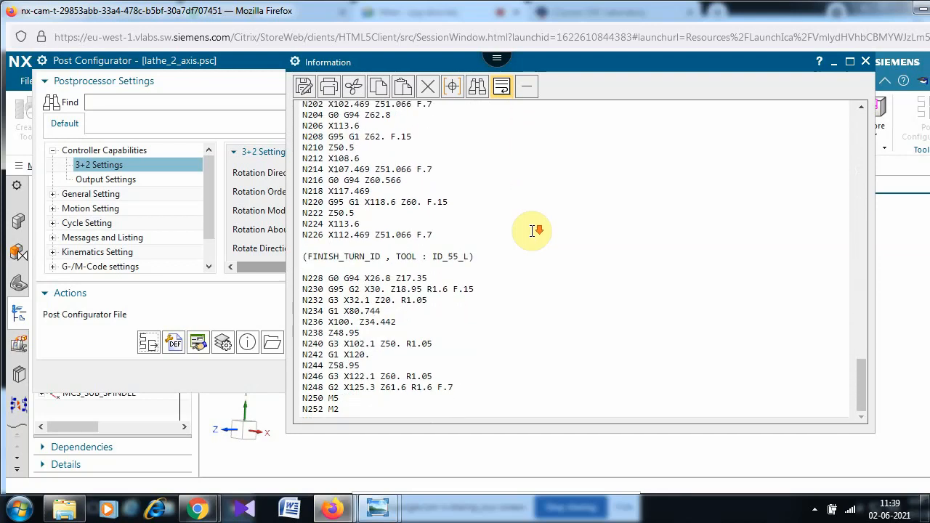
left_click(306, 86)
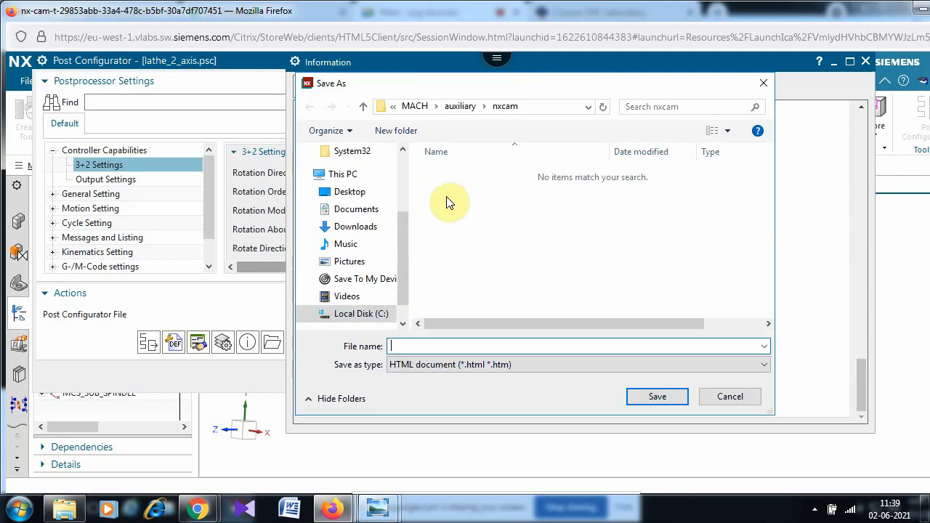
- Save the G-code listing as HTML file 'e4' in the C:\GR folder
left_click_drag(403, 225, 403, 207)
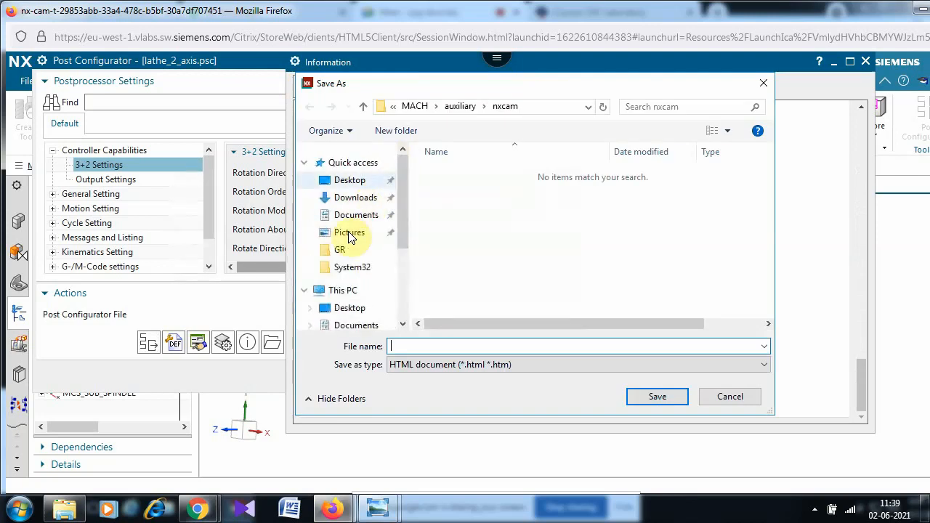
left_click(342, 254)
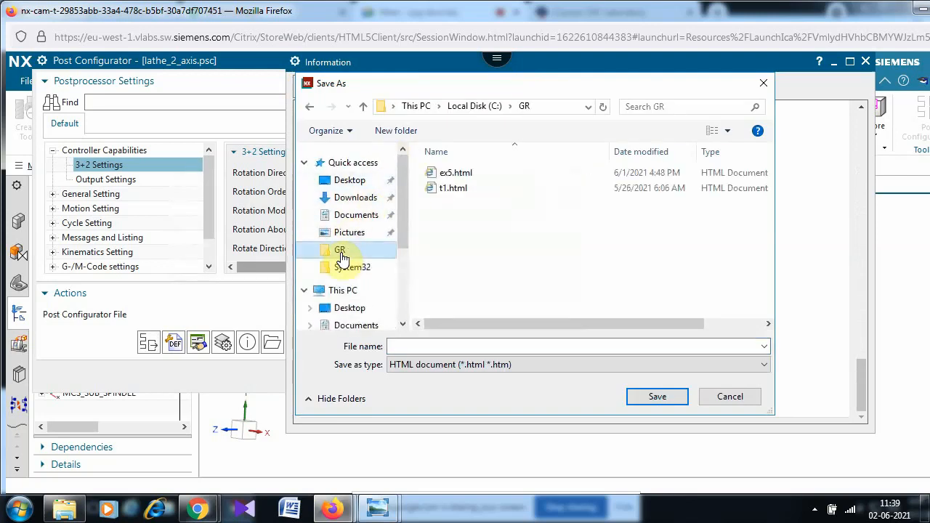
left_click(456, 347)
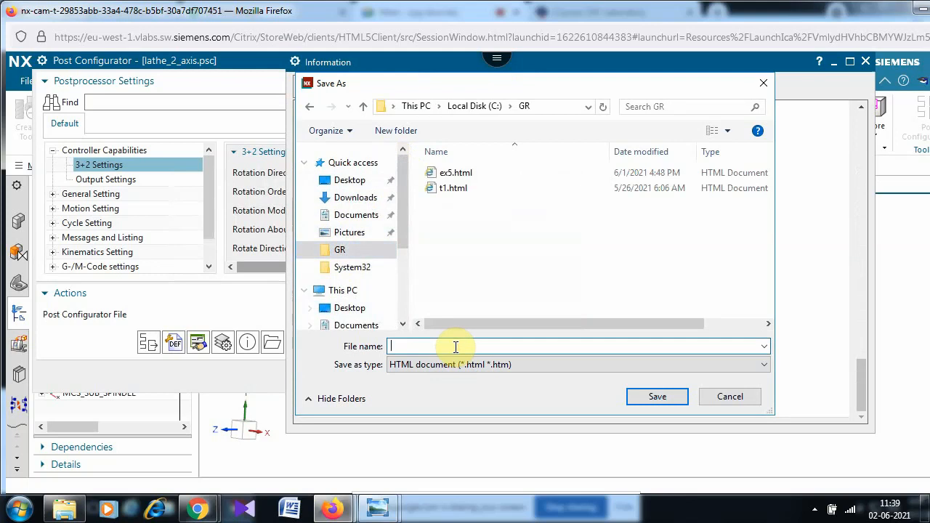
type("e")
type("4")
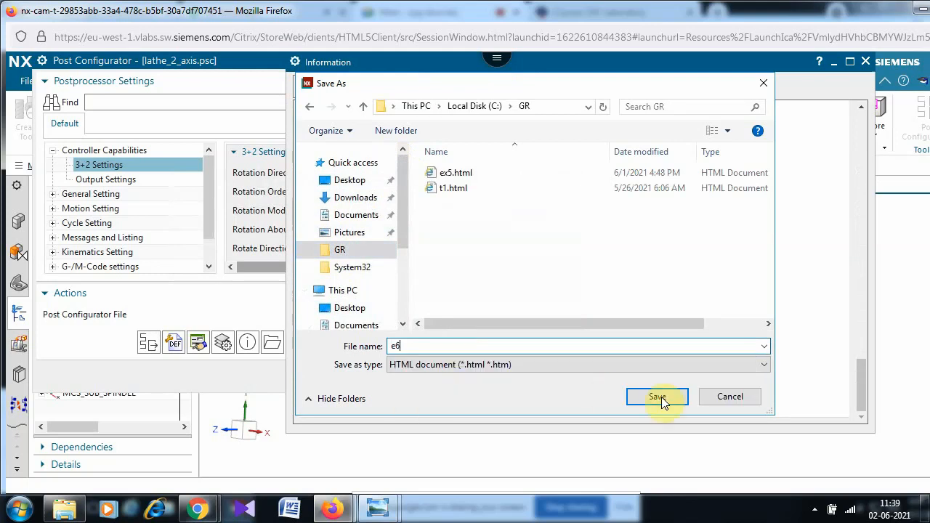
left_click(668, 402)
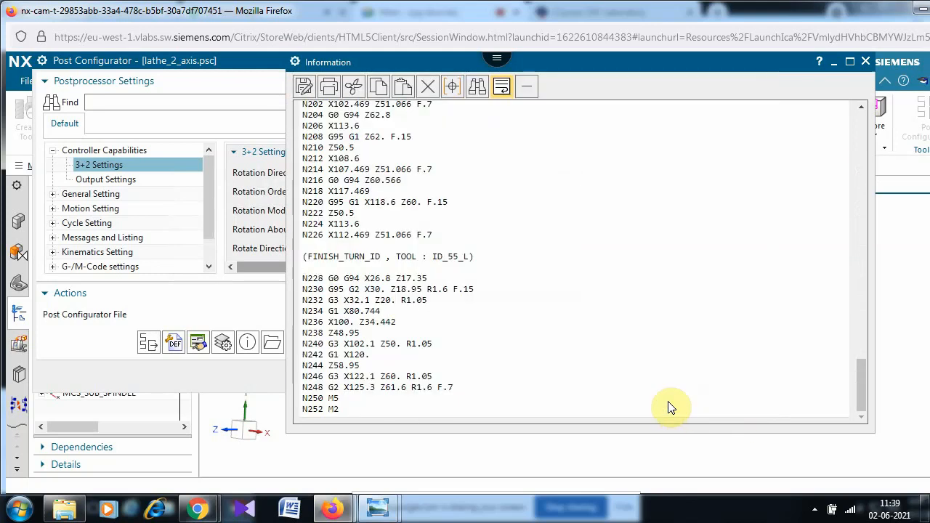
- Close the G-code Information window and then the Post Configurator
left_click(866, 62)
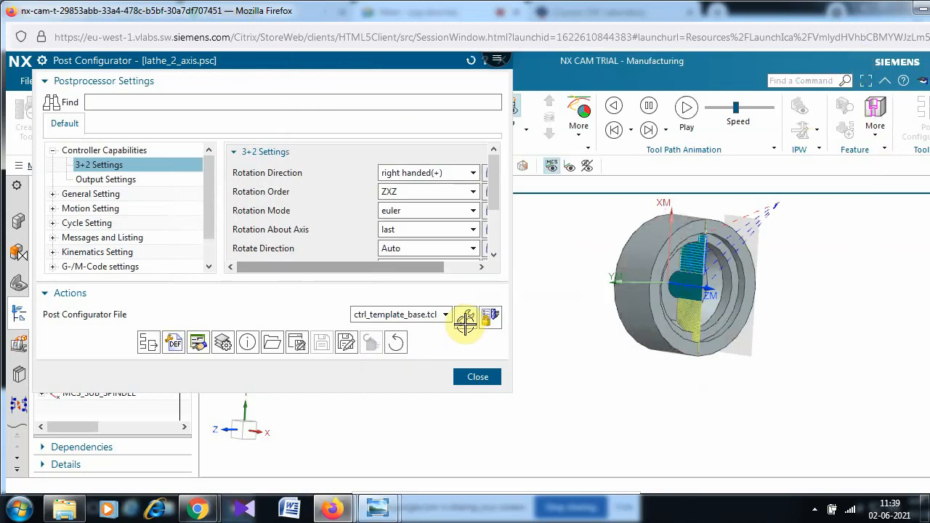
left_click(479, 378)
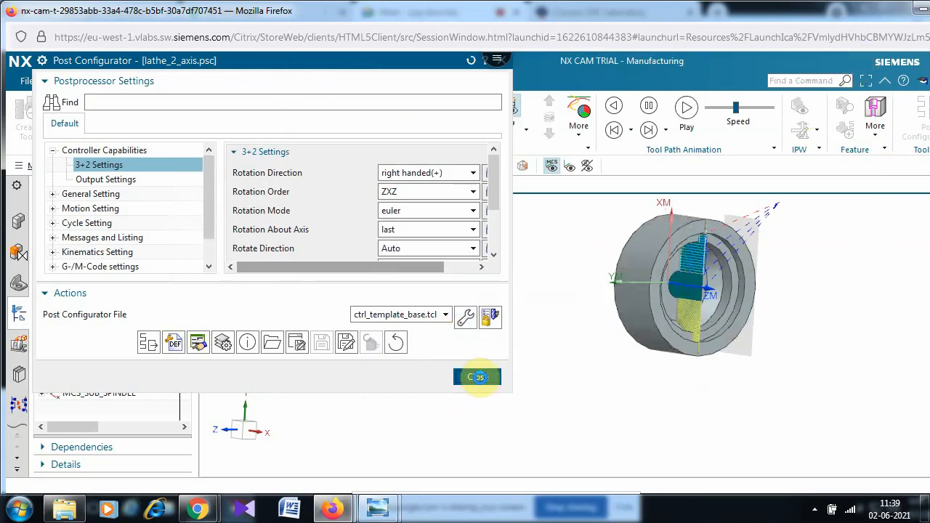